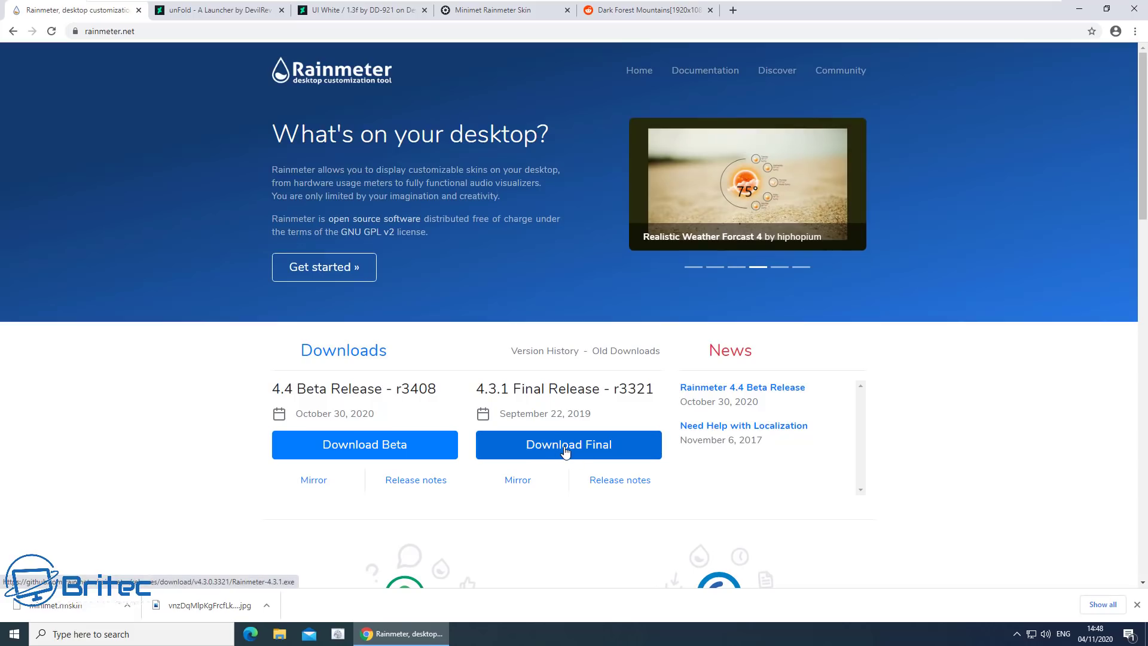
Review the web pages for the unFold launcher, UI White / 1.3f and Minimet Rainmeter skins.
left_click(210, 14)
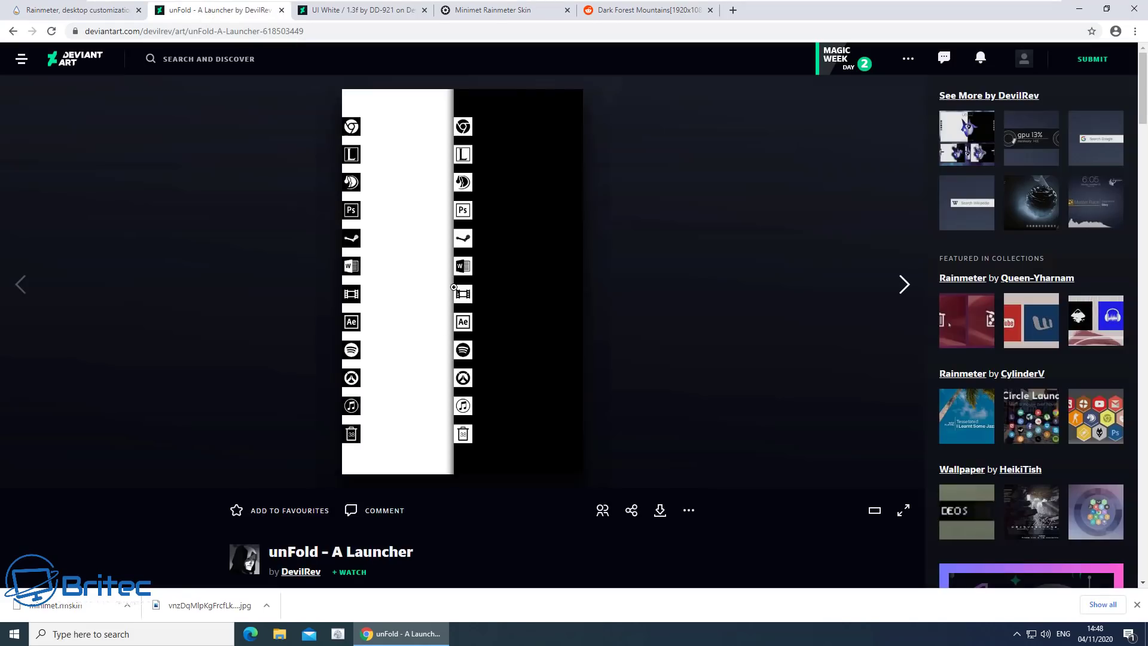
left_click(366, 10)
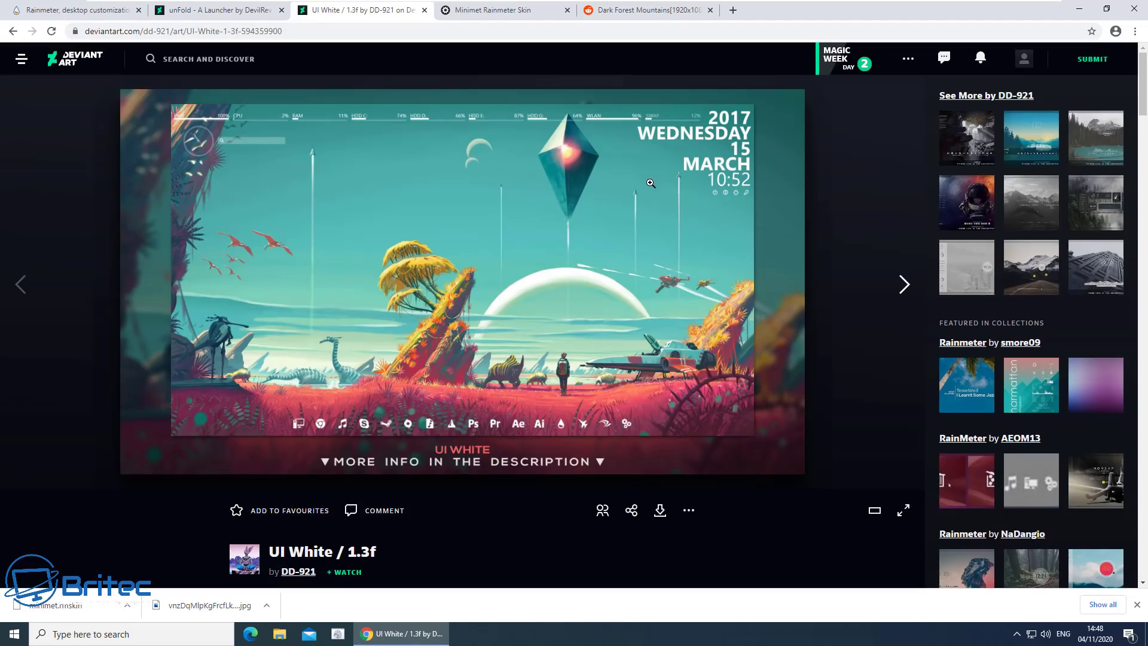
left_click(482, 12)
scroll(475, 332, "up", 4)
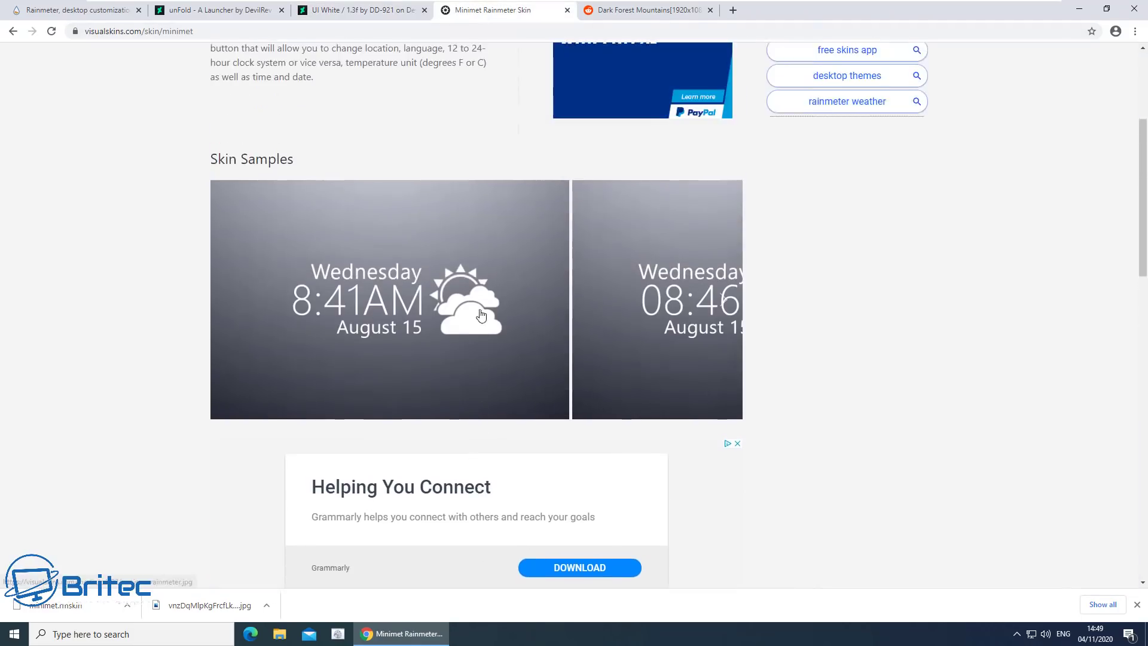
scroll(483, 378, "up", 1)
scroll(483, 377, "up", 2)
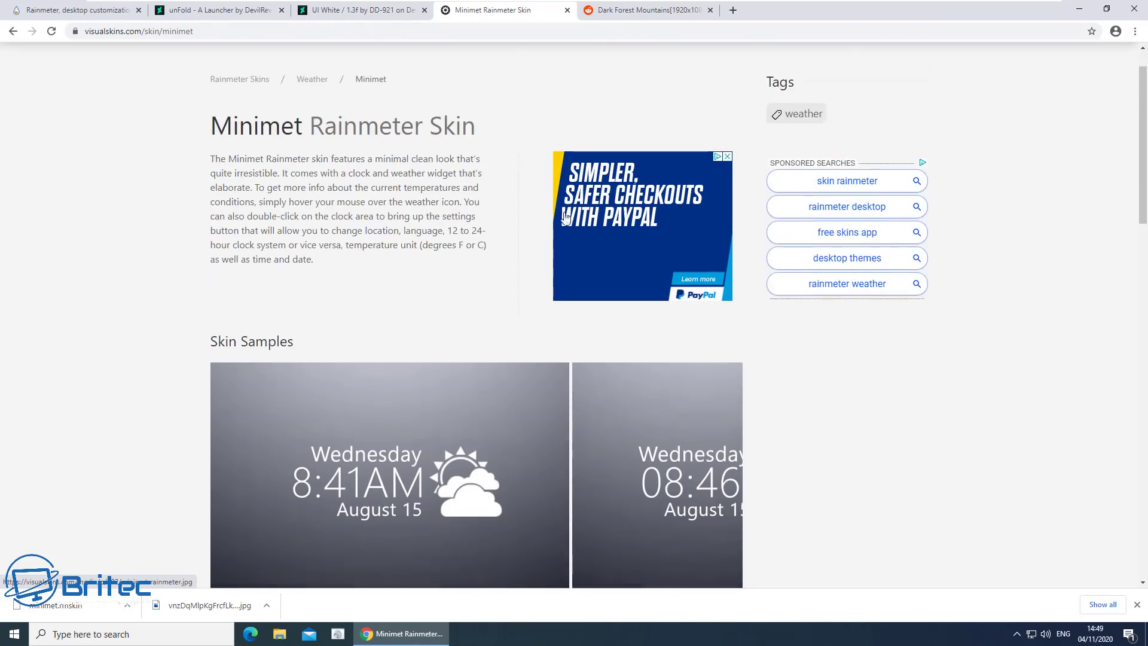
View the Dark Forest Mountains [1920x1080] wallpaper post with its image on Reddit, and minimize the browser.
left_click(637, 11)
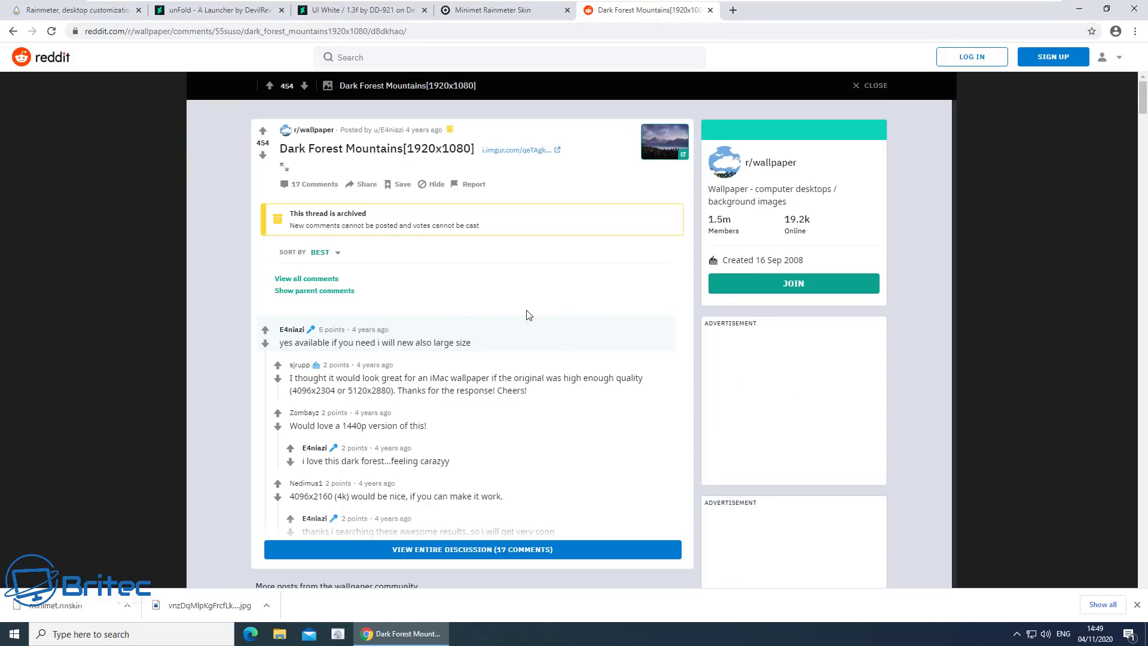
scroll(529, 312, "down", 4)
scroll(534, 307, "up", 4)
left_click(13, 31)
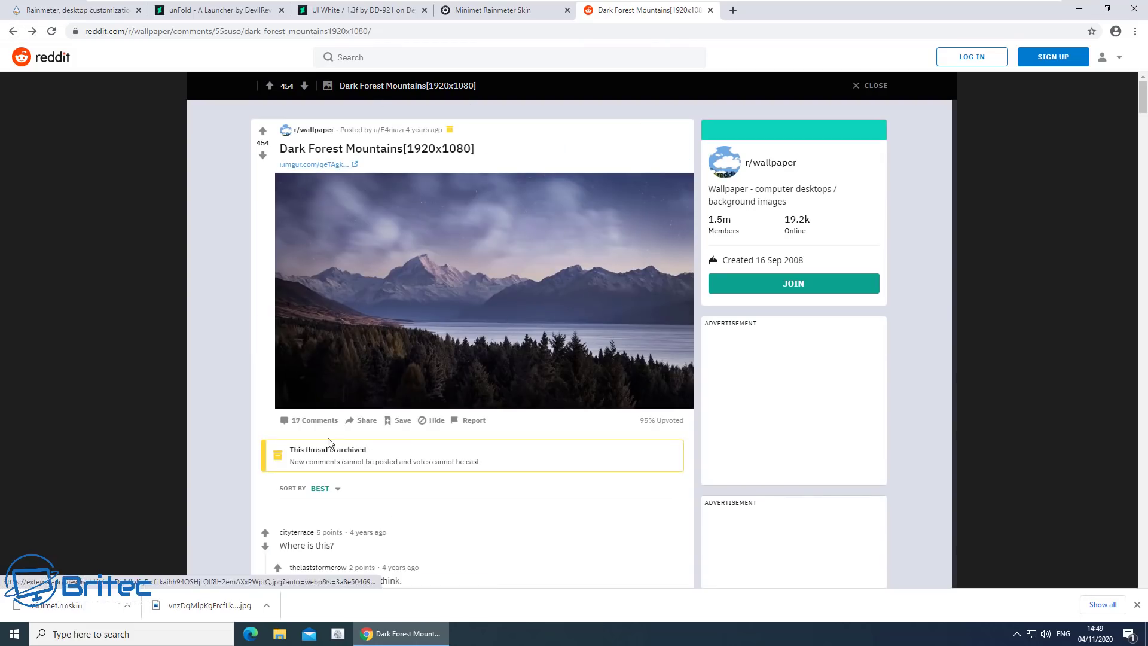
left_click(1078, 9)
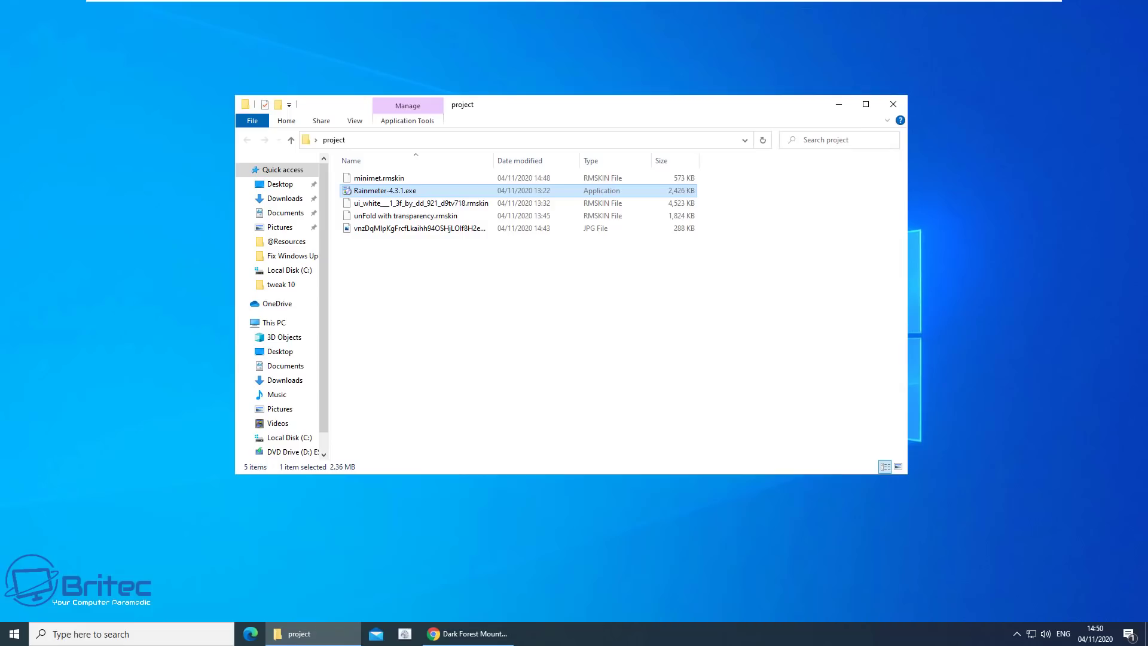
Install Rainmeter from Rainmeter-4.3.1.exe in English as a standard 64-bit installation that launches on startup, and run it.
double_click(386, 193)
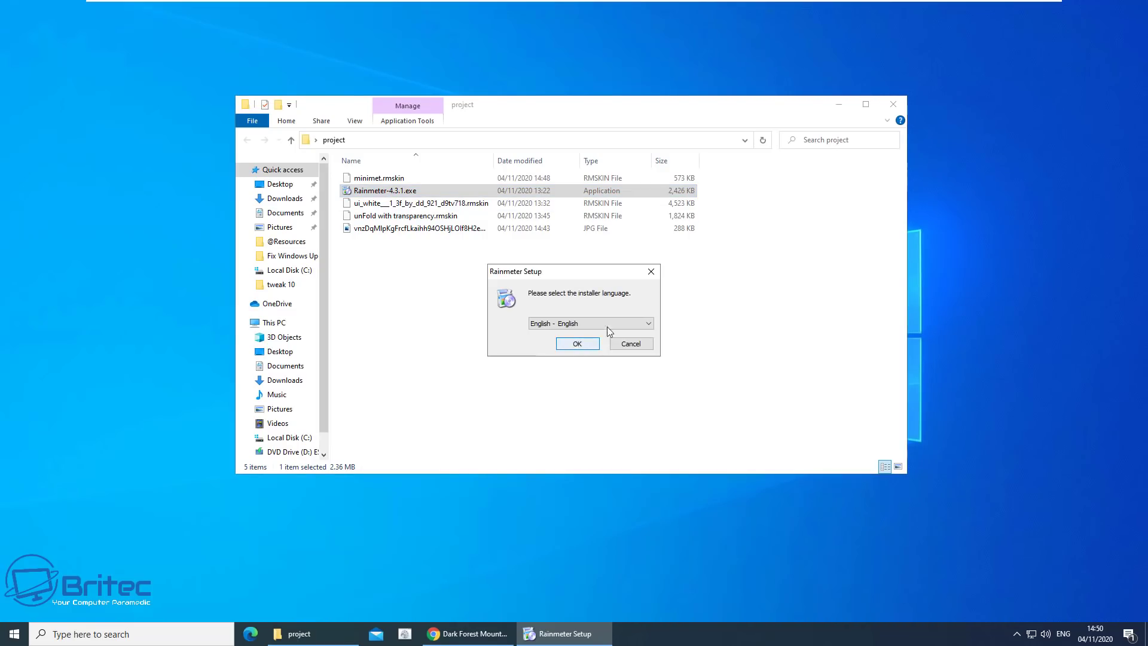
left_click(837, 104)
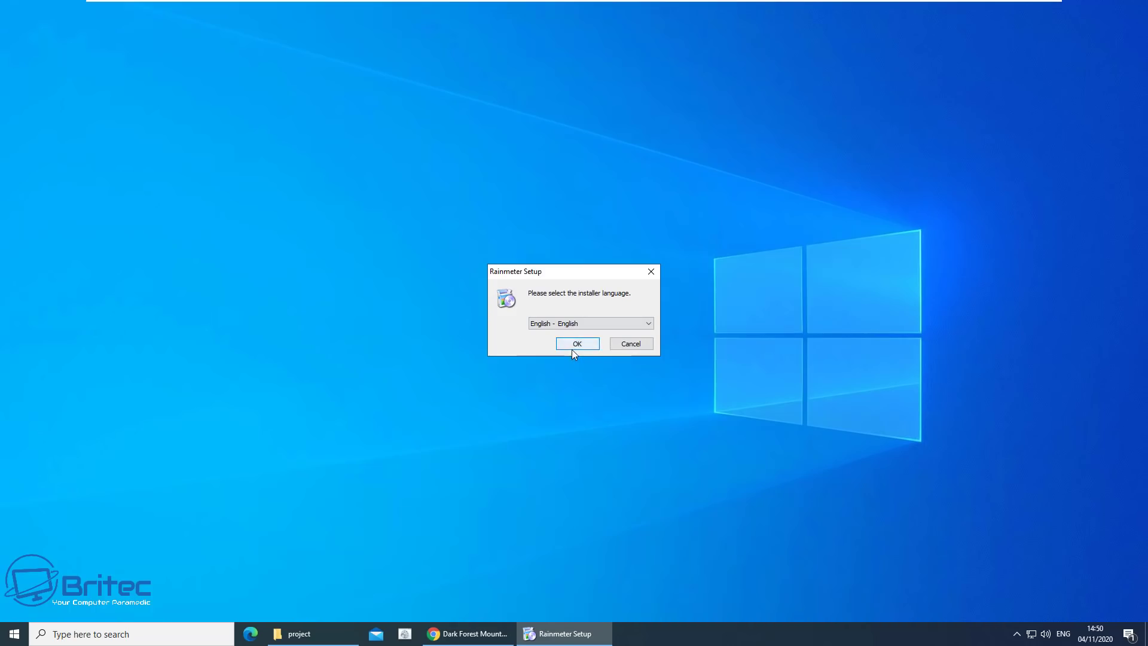
left_click(574, 346)
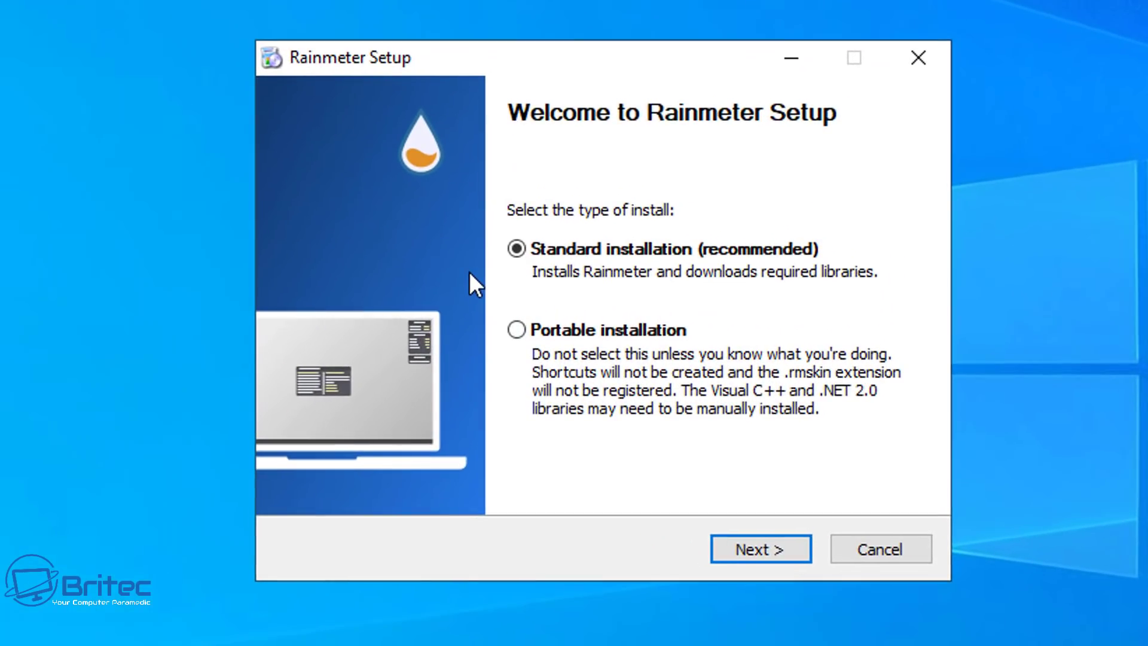
left_click(747, 560)
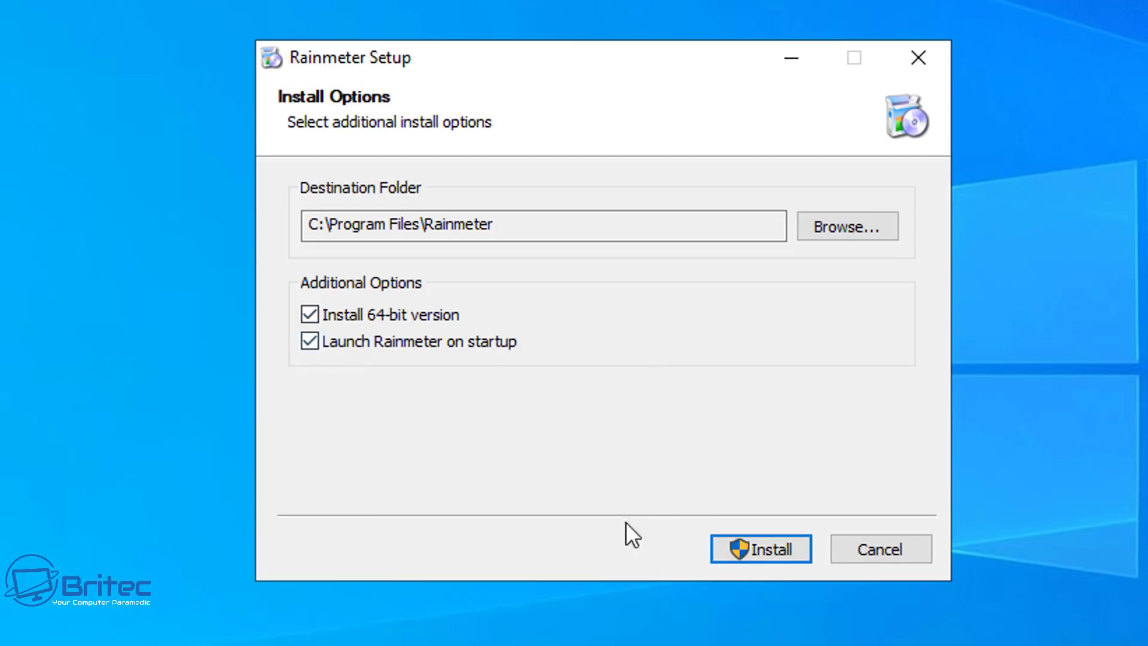
left_click(750, 551)
left_click(490, 518)
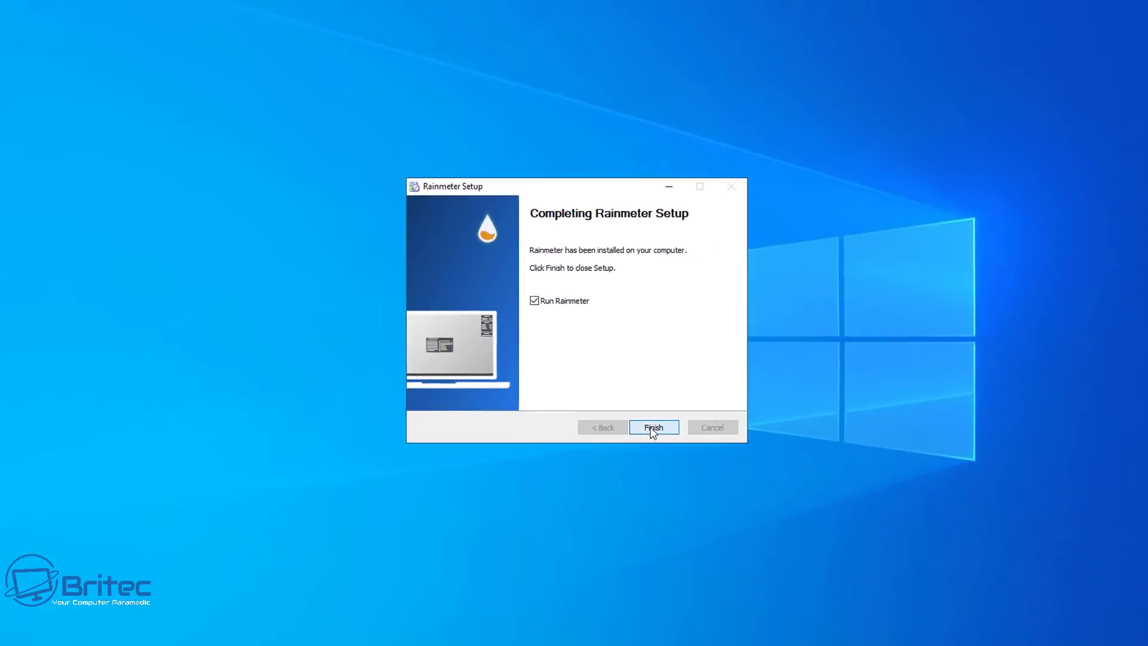
left_click(759, 549)
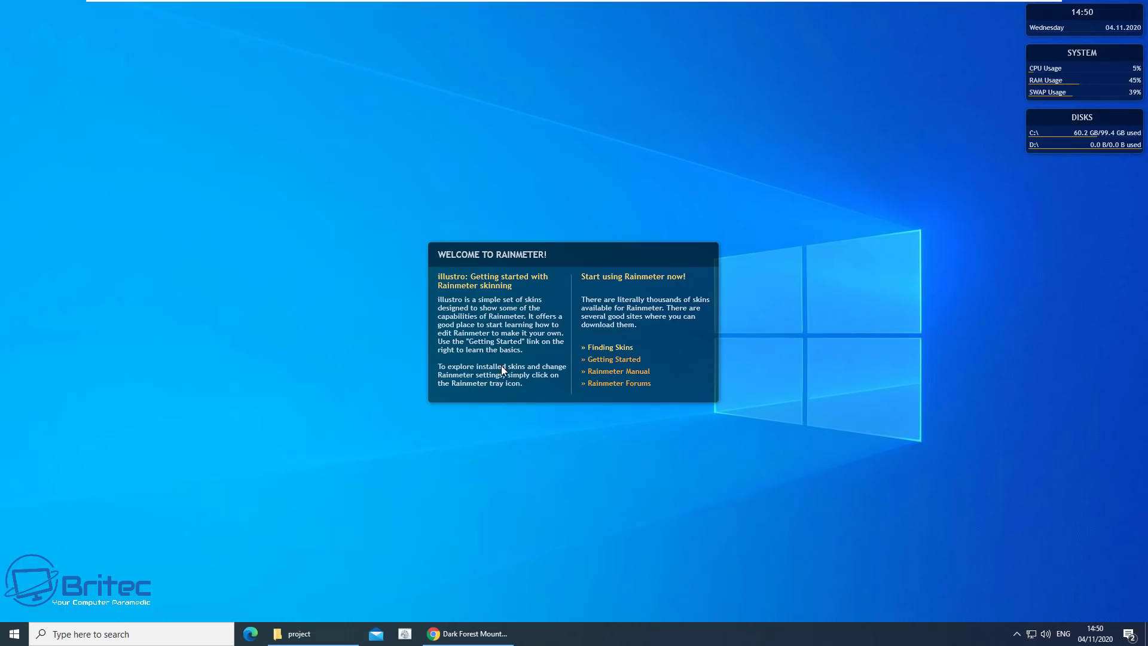
Open the Rainmeter manager and unload the illustro Welcome.ini skin.
left_click(1016, 633)
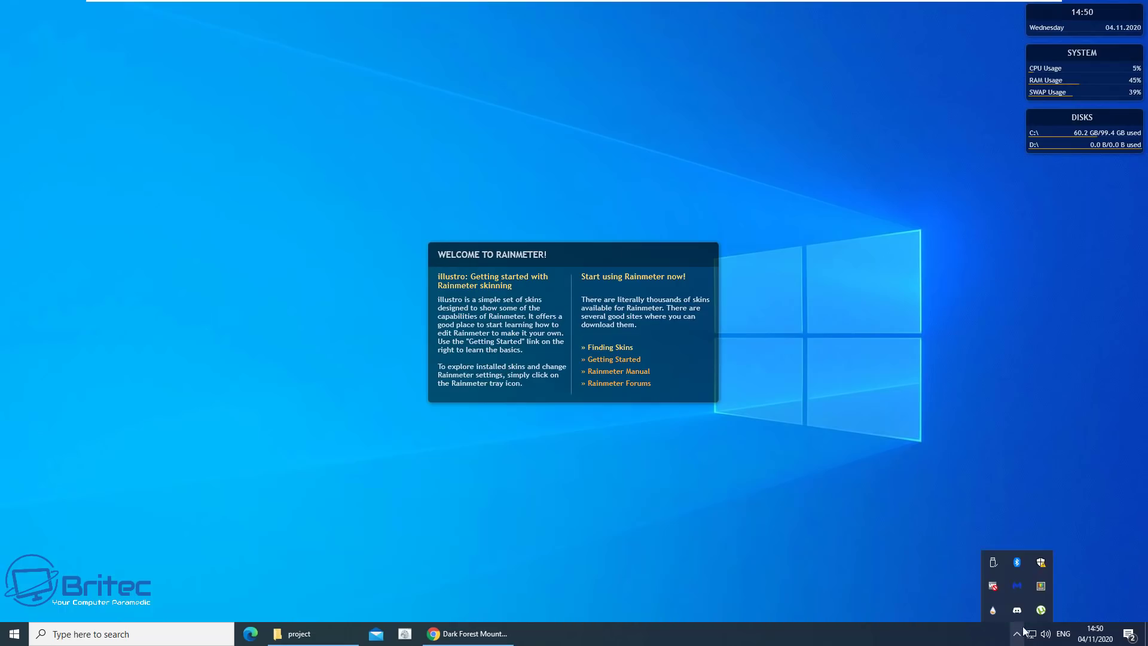
left_click(992, 609)
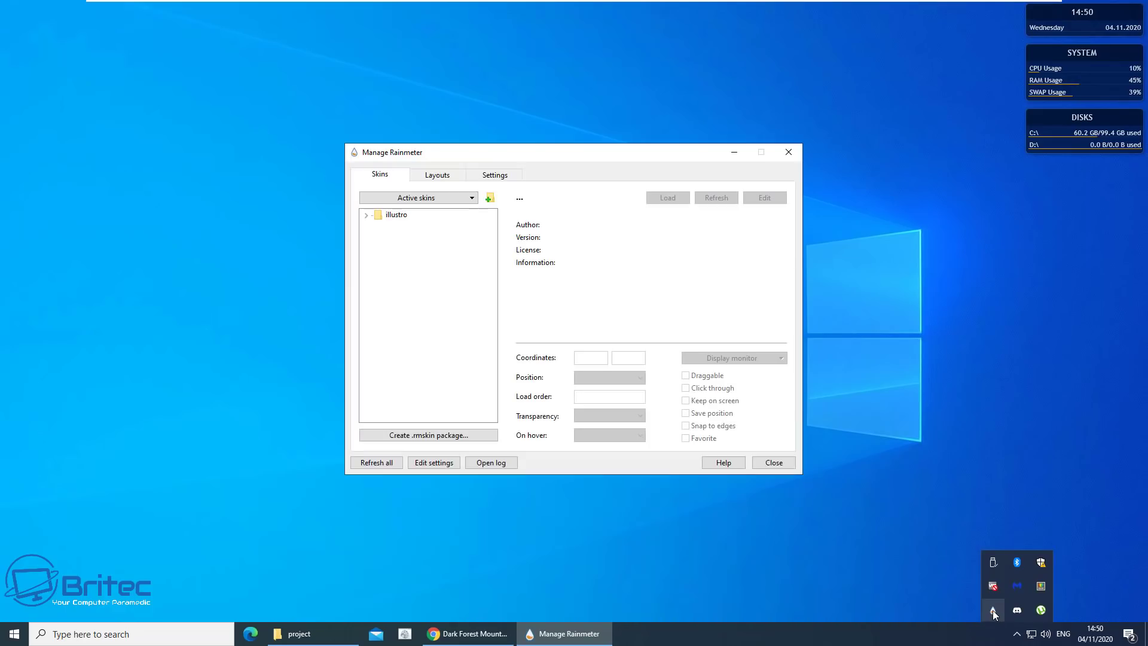
left_click(367, 216)
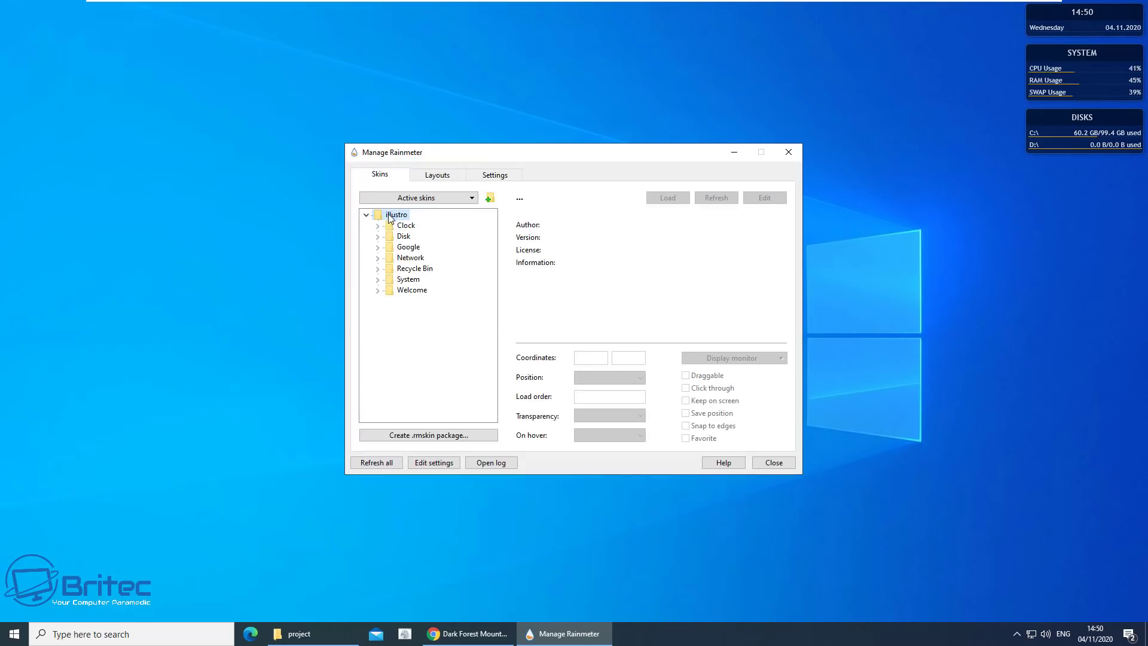
left_click(377, 290)
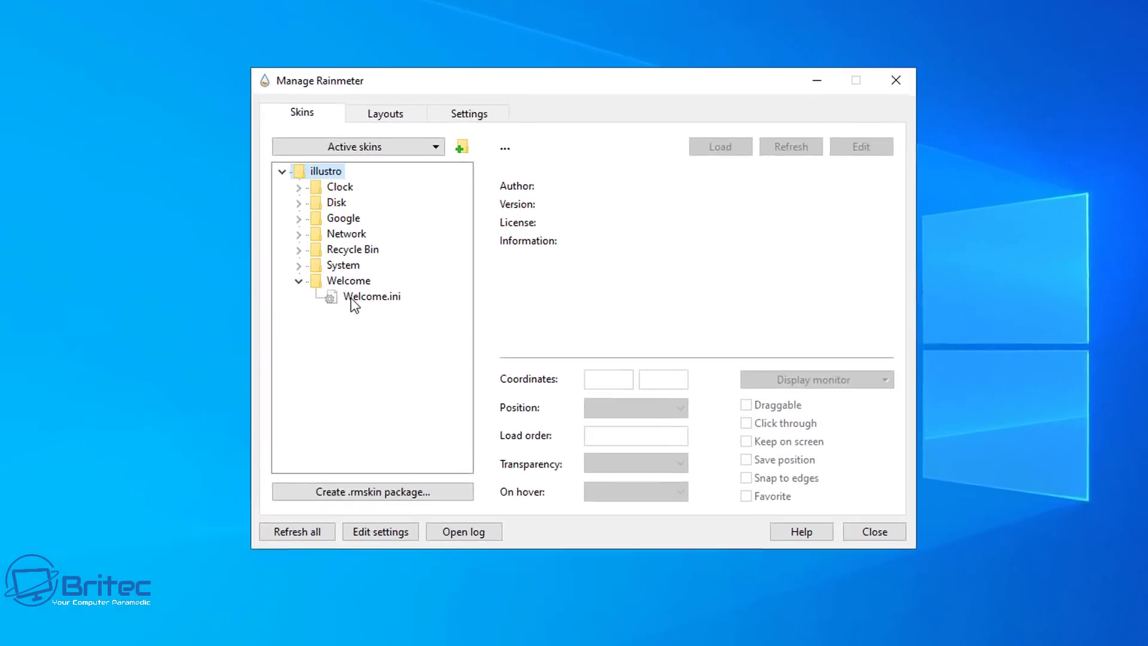
left_click(354, 299)
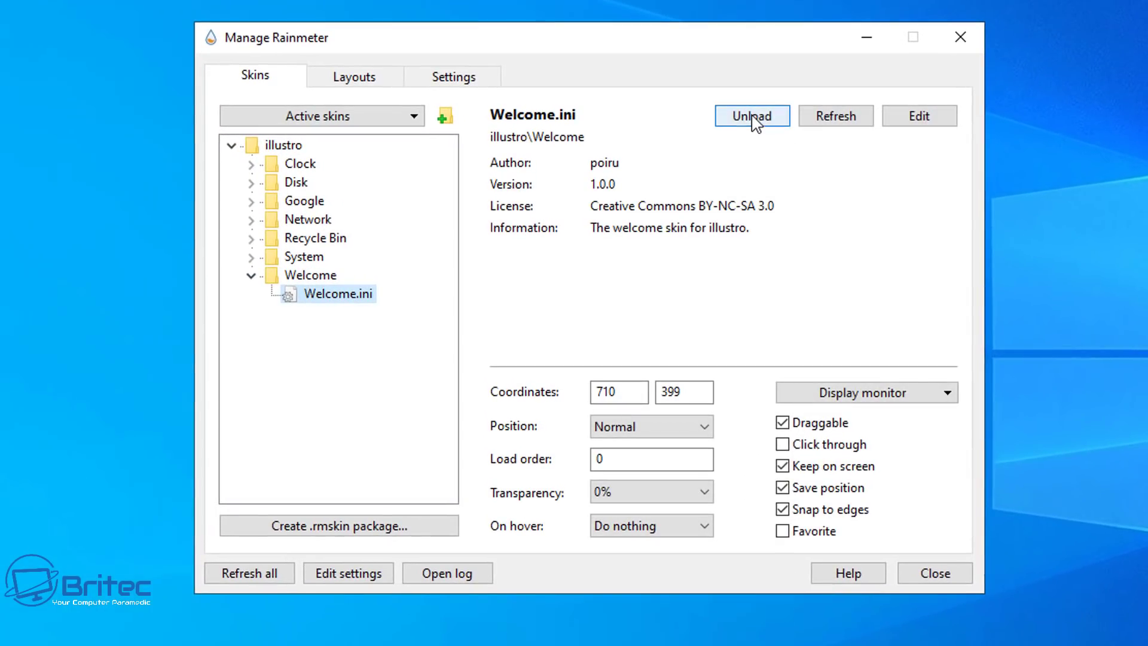
left_click(754, 120)
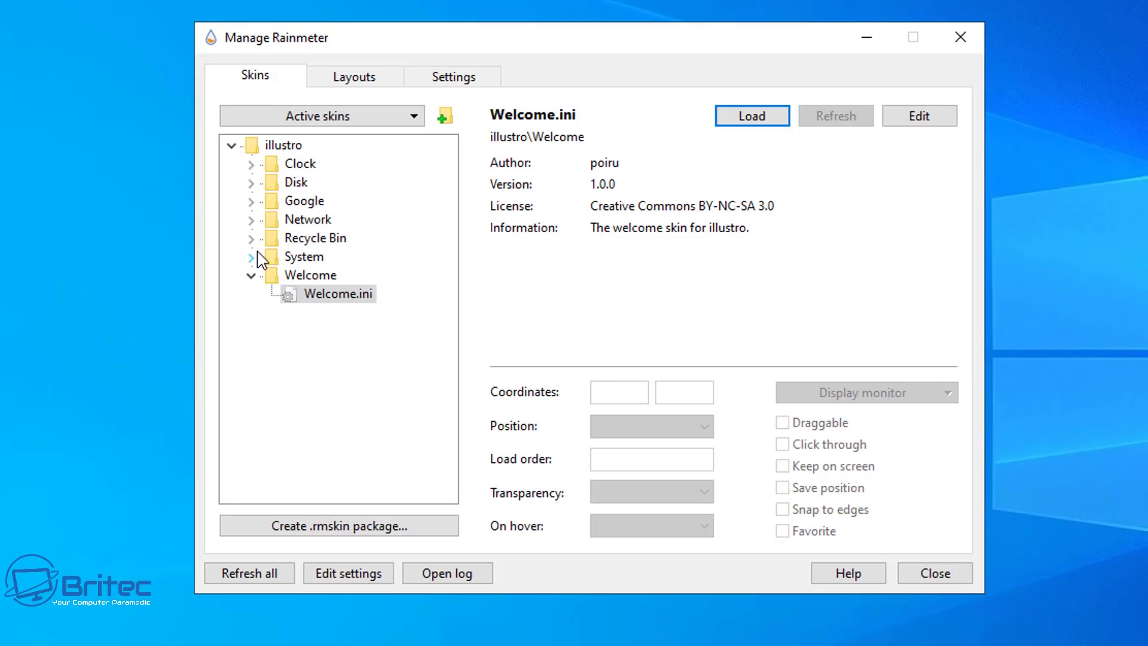
Unload the illustro Clock.ini and System.ini skins.
left_click(251, 164)
left_click(314, 186)
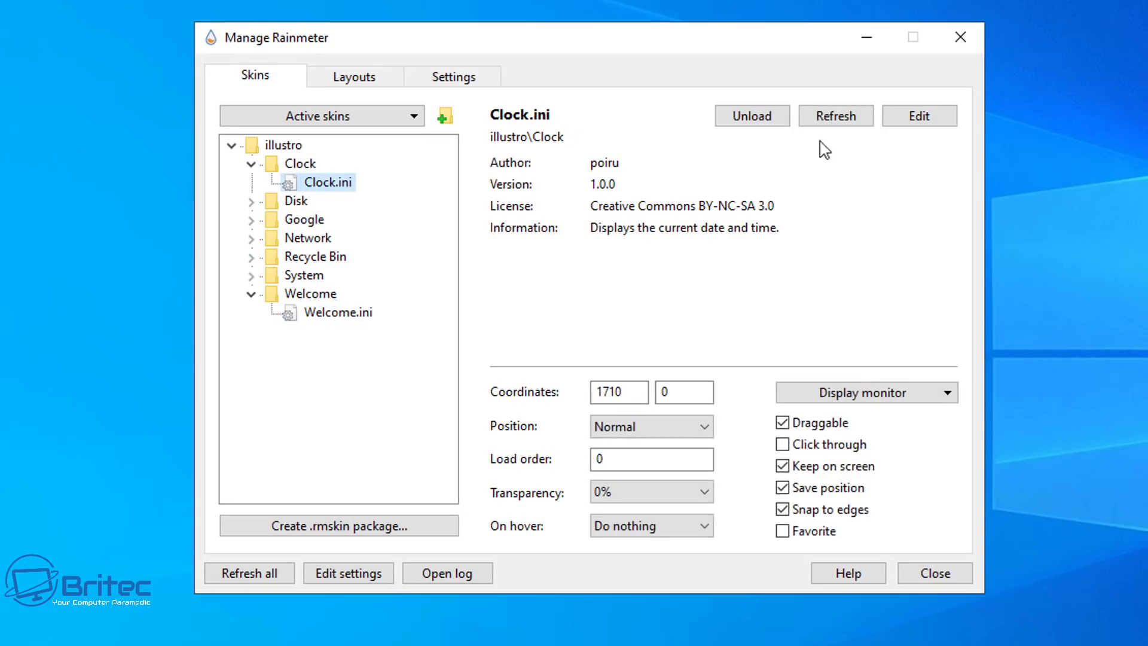
left_click(743, 118)
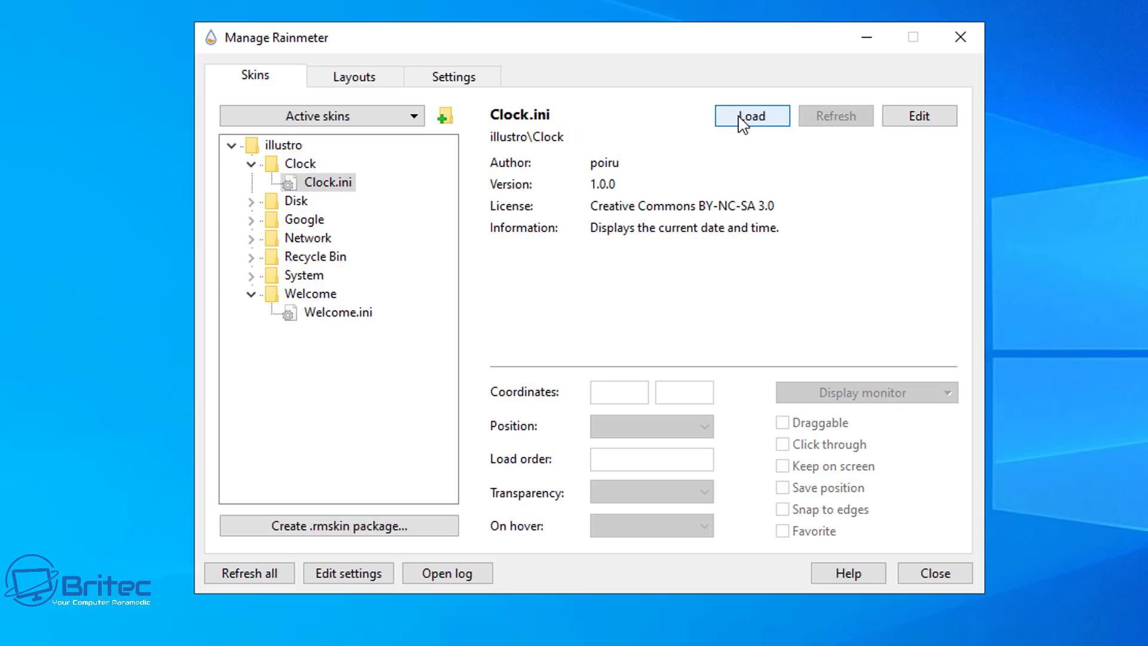
left_click(316, 277)
left_click(251, 277)
left_click(332, 293)
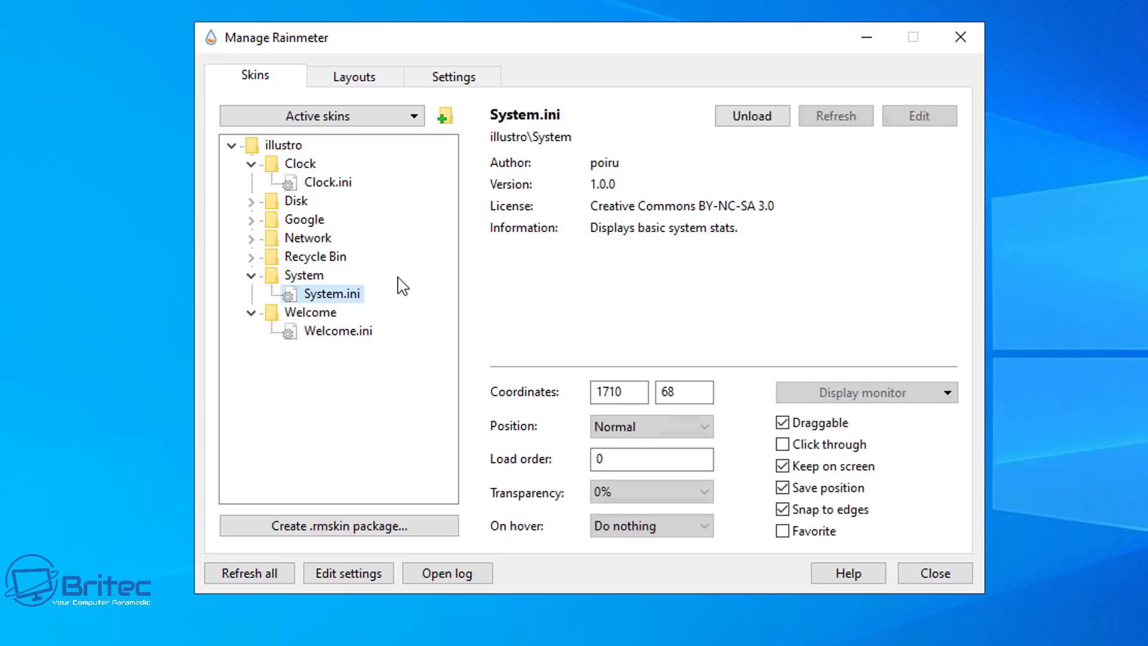
left_click(749, 117)
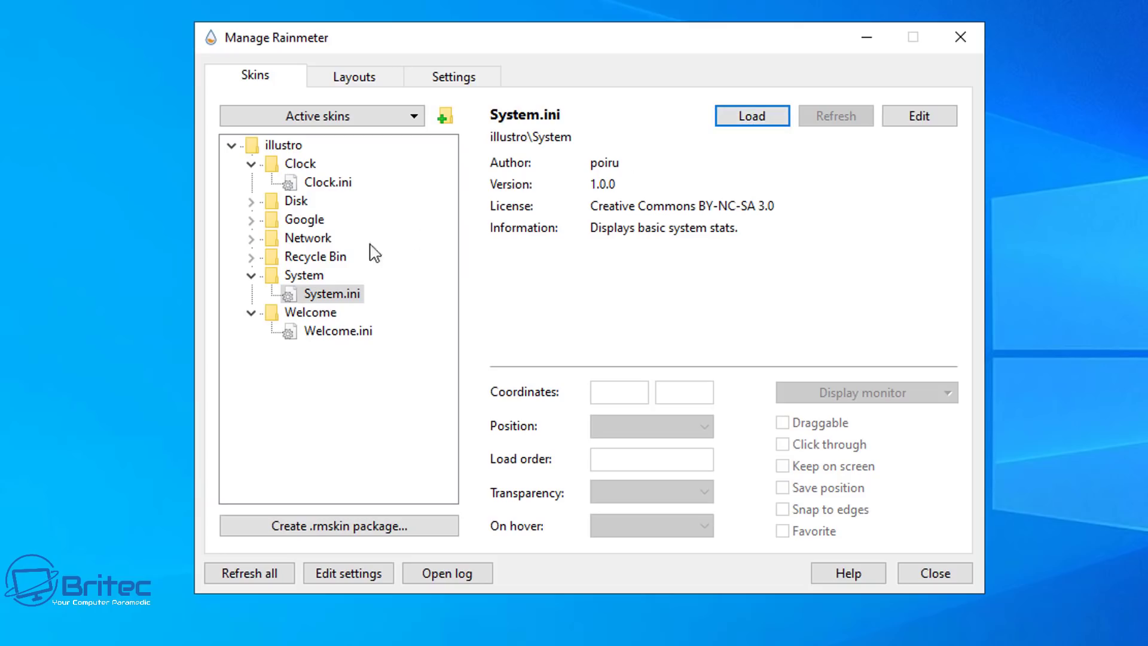
Unload the illustro disk usage skin, including 2 Disks.ini, then collapse the illustro folder and minimize the Rainmeter manager.
left_click(252, 201)
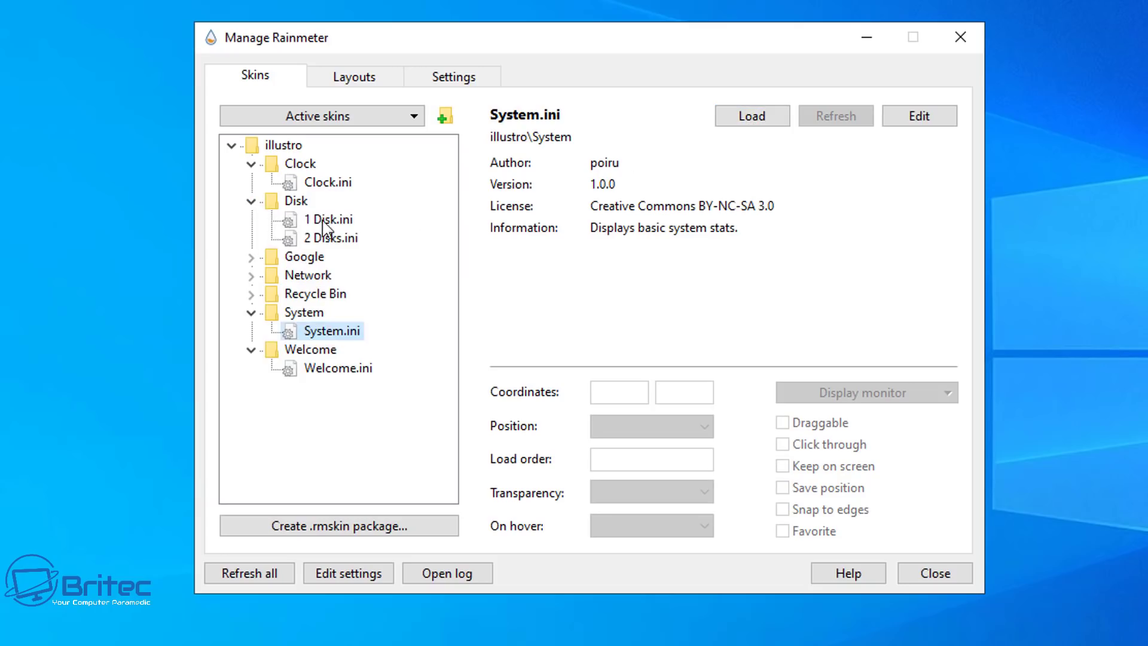
left_click(330, 221)
left_click(750, 117)
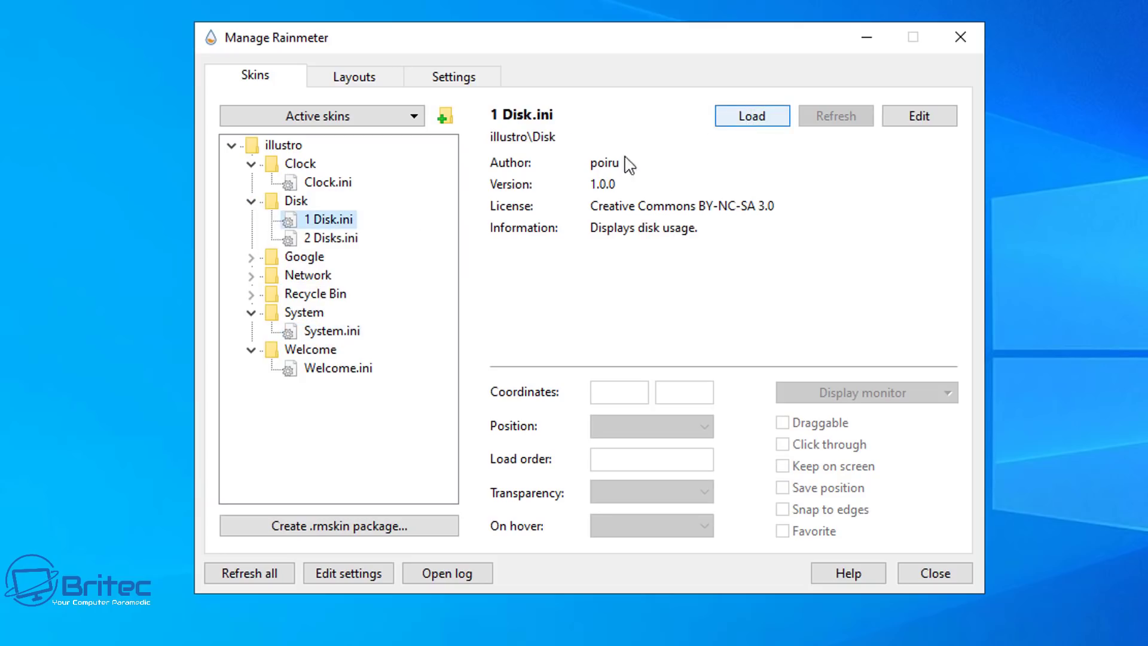
left_click(338, 239)
left_click(746, 121)
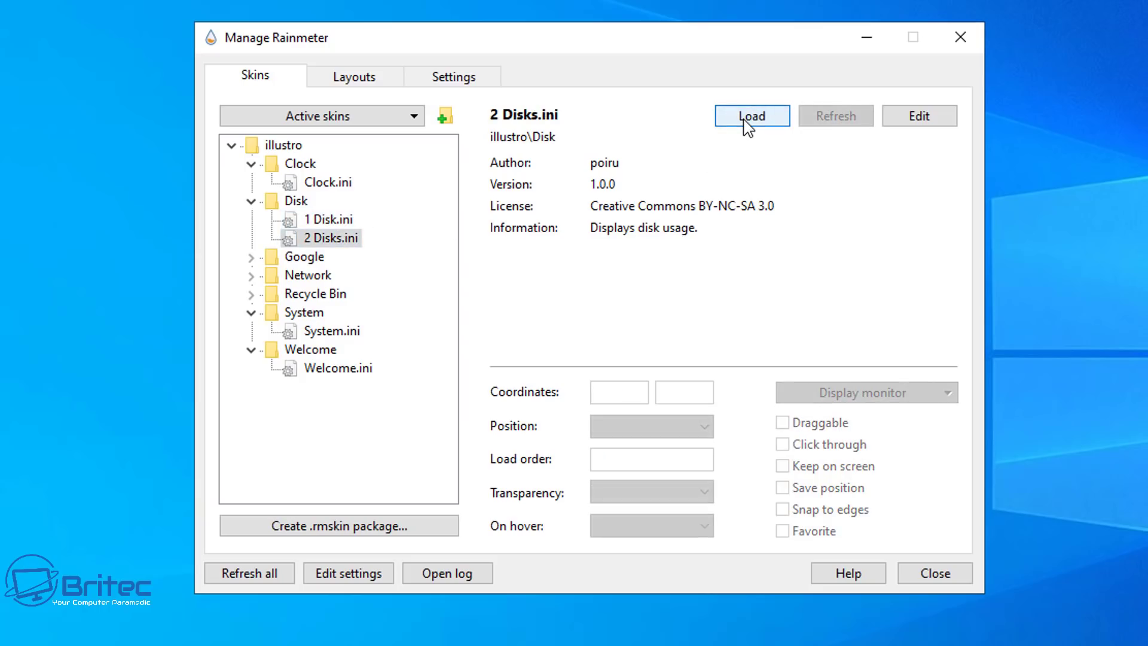
left_click(251, 202)
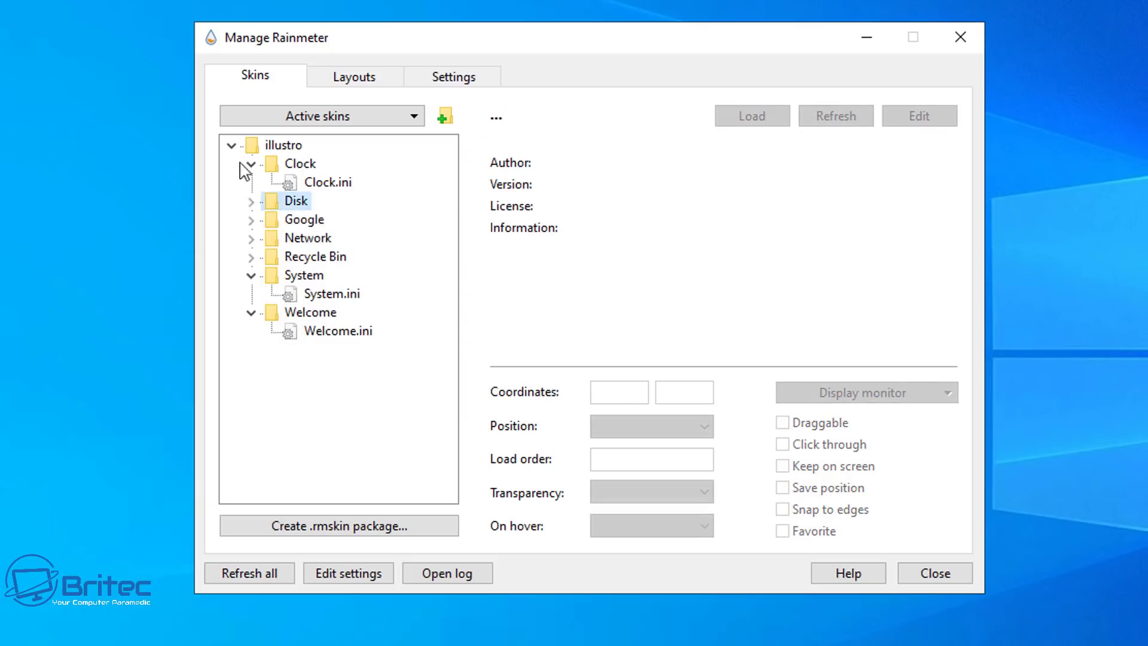
left_click(232, 146)
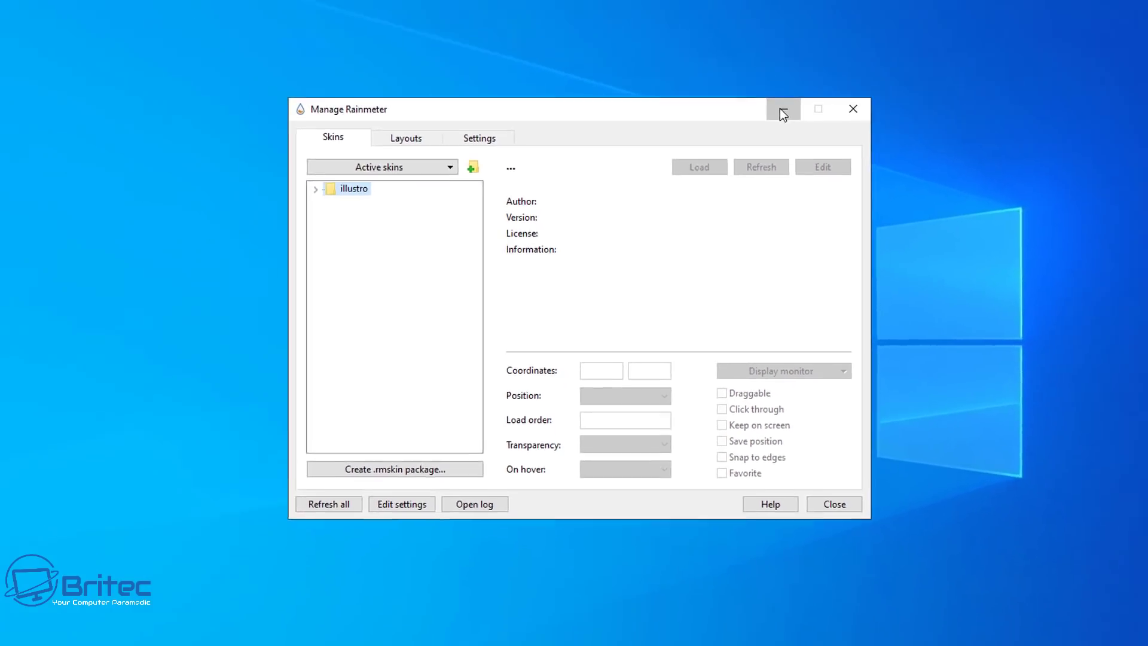
left_click(866, 37)
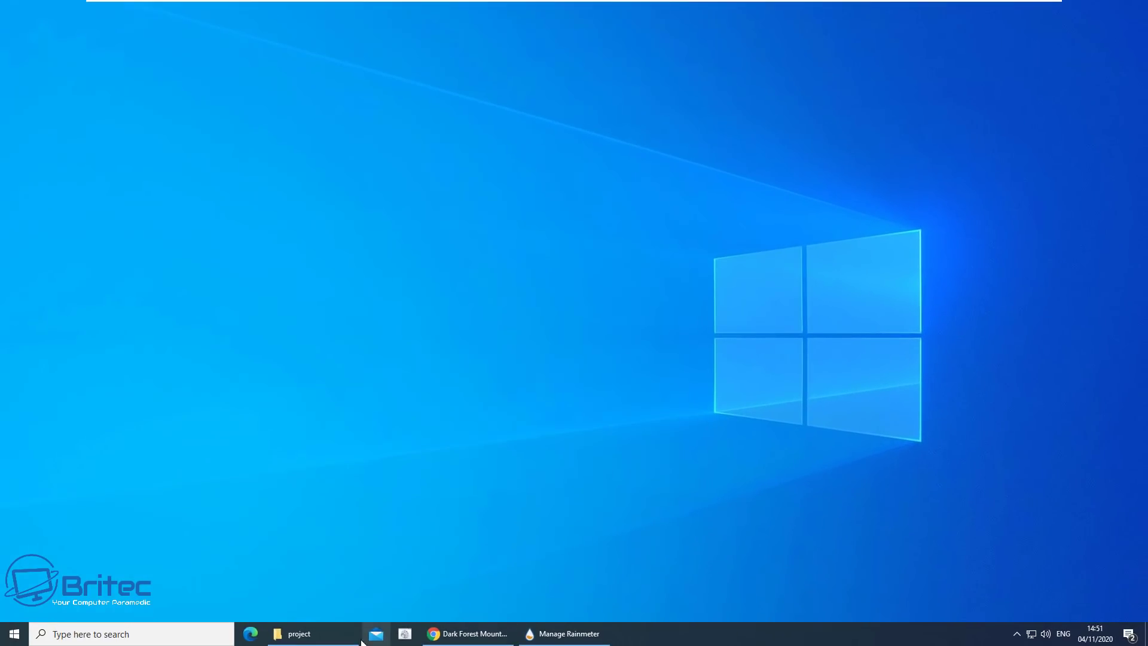
Set the downloaded mountain JPG in the project folder as the desktop background and show the desktop.
left_click(299, 632)
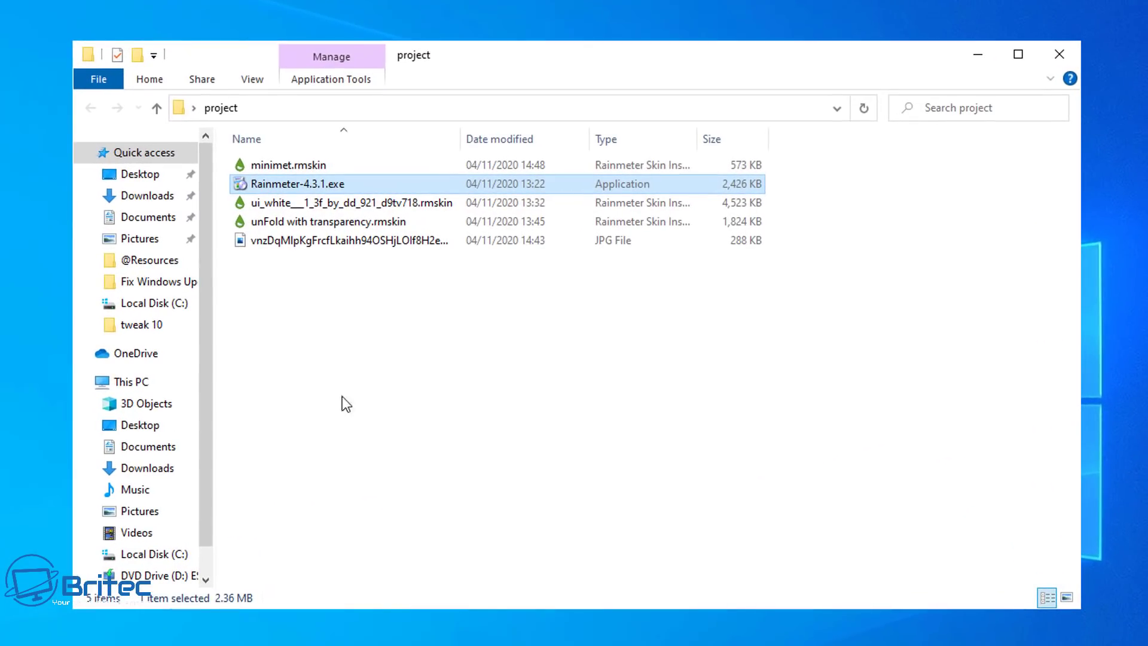
right_click(341, 242)
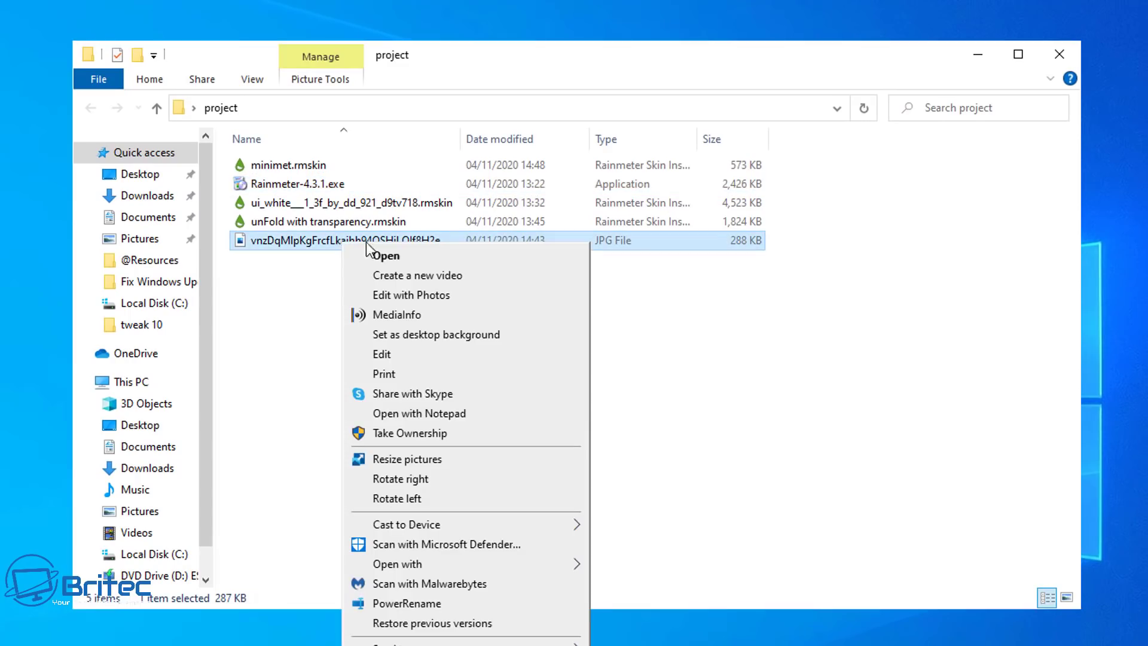
left_click(419, 336)
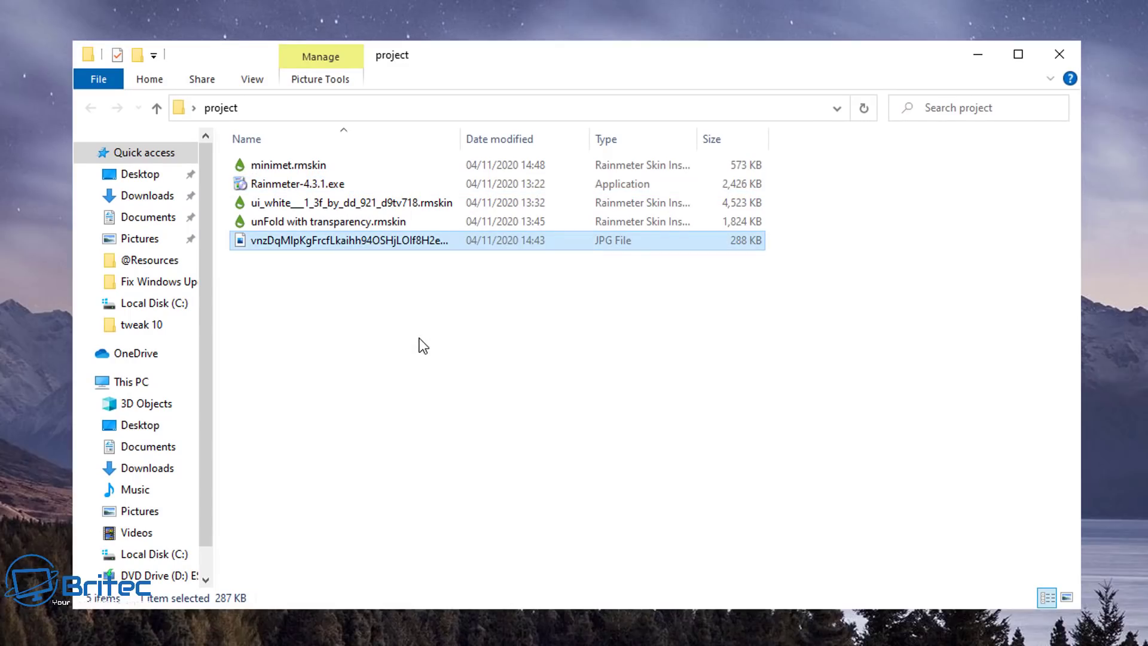
left_click(978, 56)
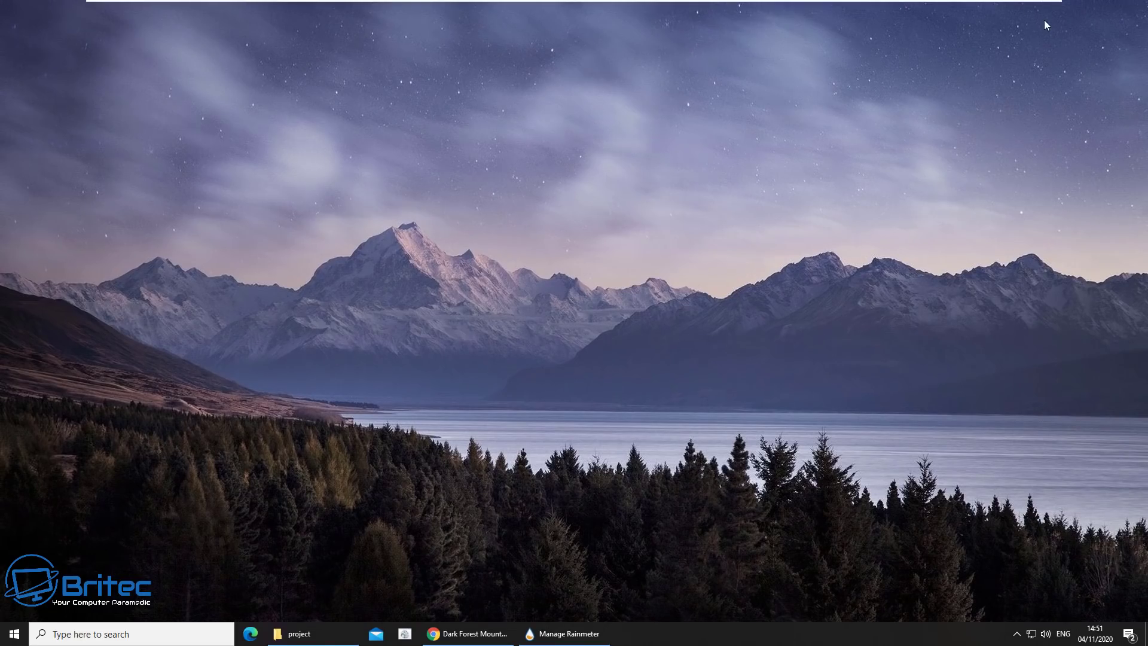
mouse_move(1027, 5)
Install the unFold skin package from "unFold with transparency.rmskin" in the project folder.
left_click(313, 634)
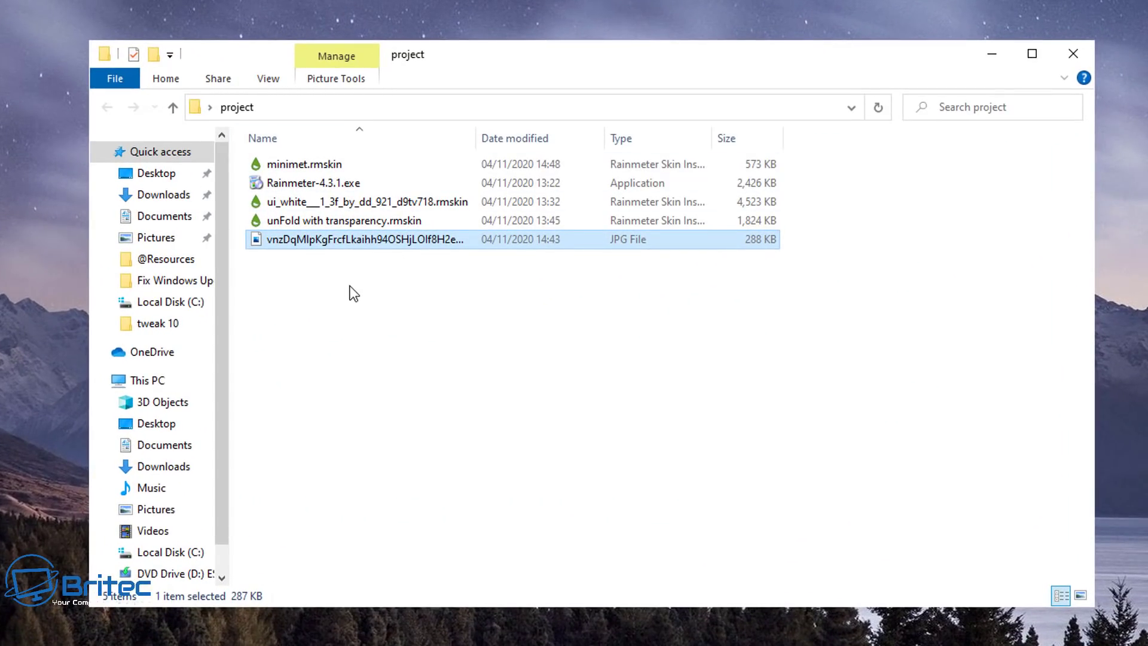
left_click(304, 221)
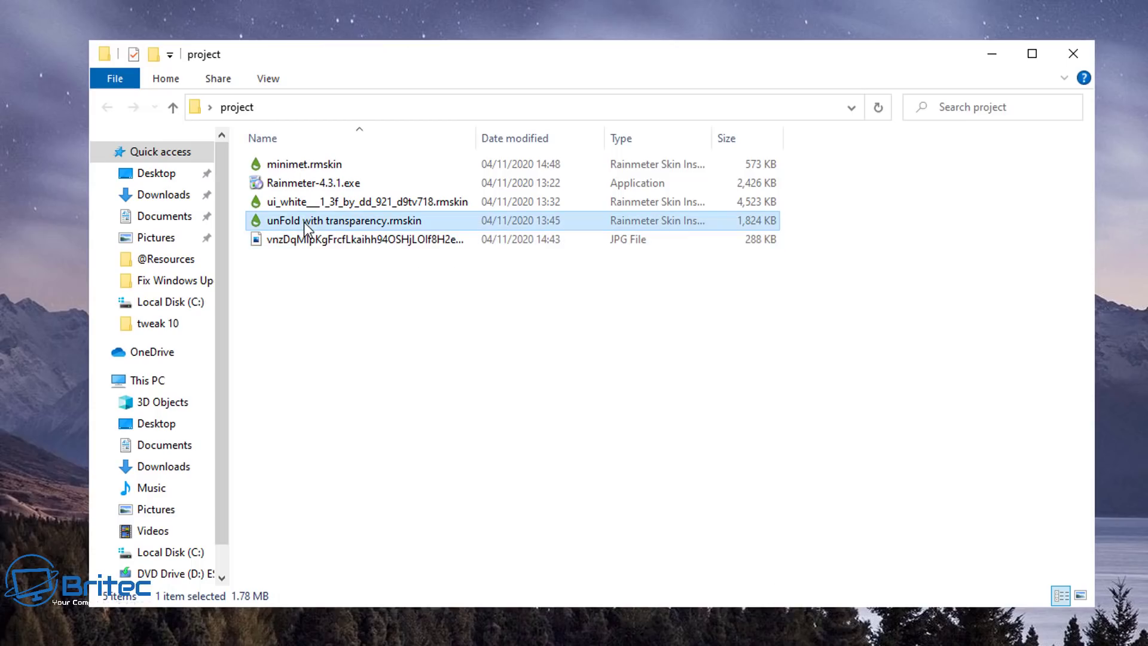
double_click(304, 221)
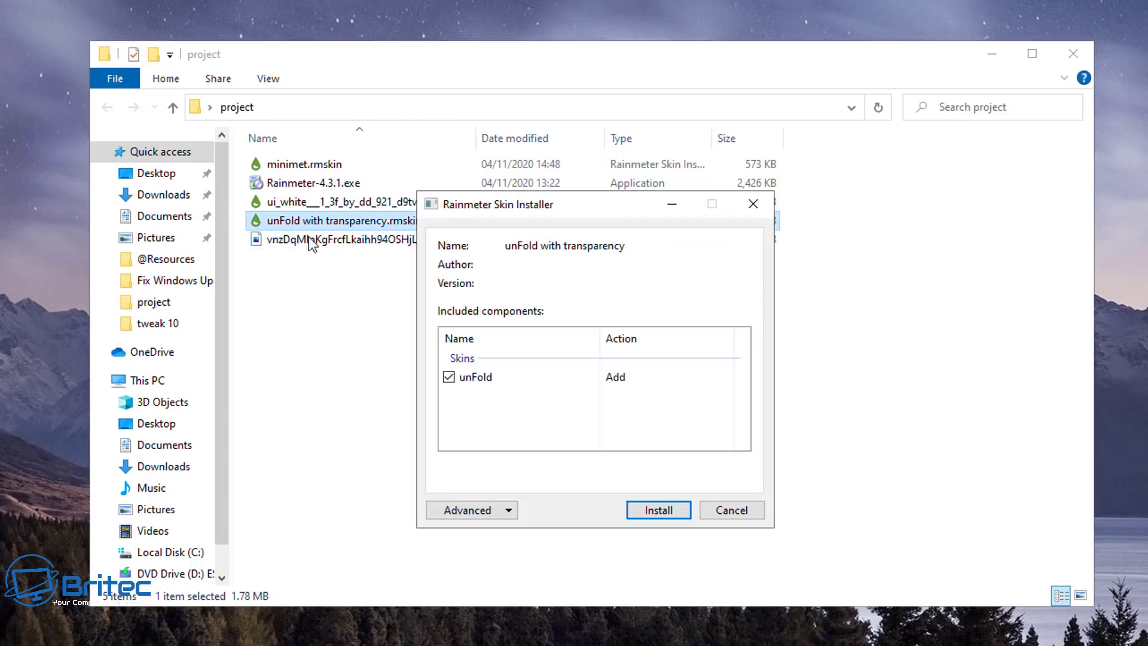
left_click(991, 54)
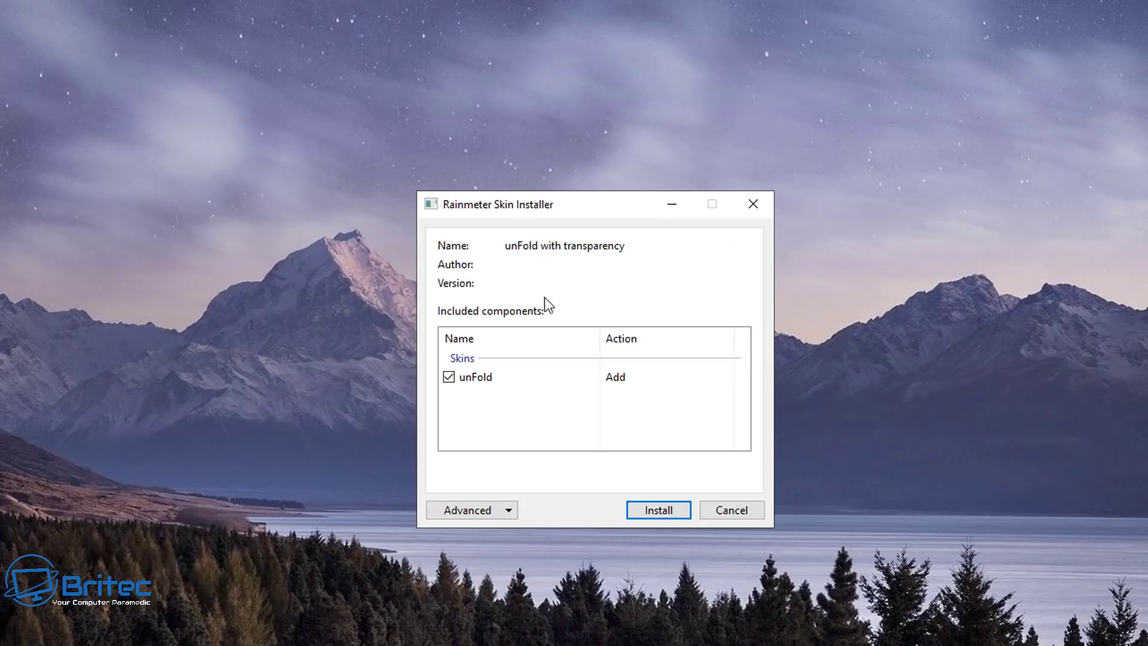
left_click(654, 507)
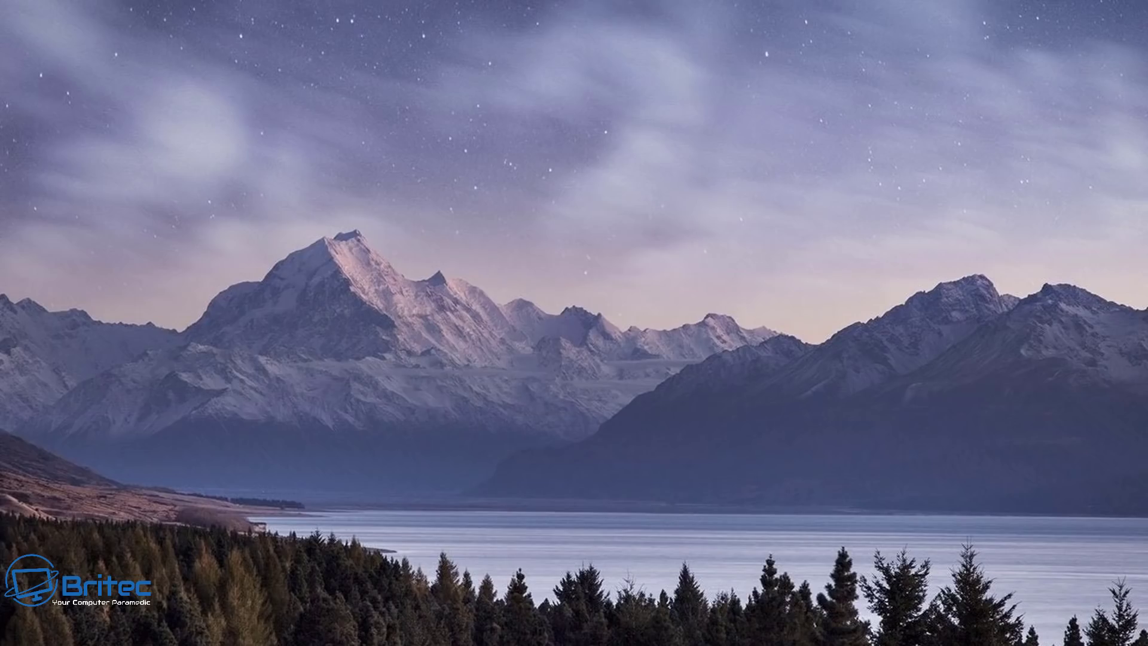
Install the UI White skin package from ui_white___1_3f_by_dd_921_d9tv718.rmskin in the project folder.
key("alt+Tab")
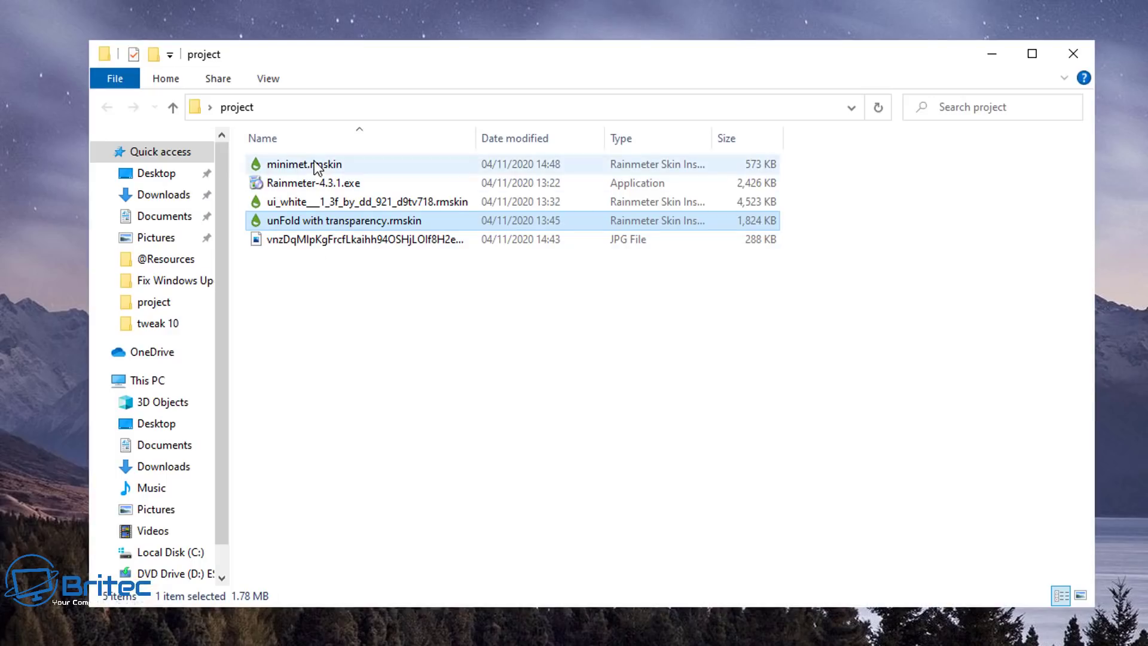
left_click(300, 204)
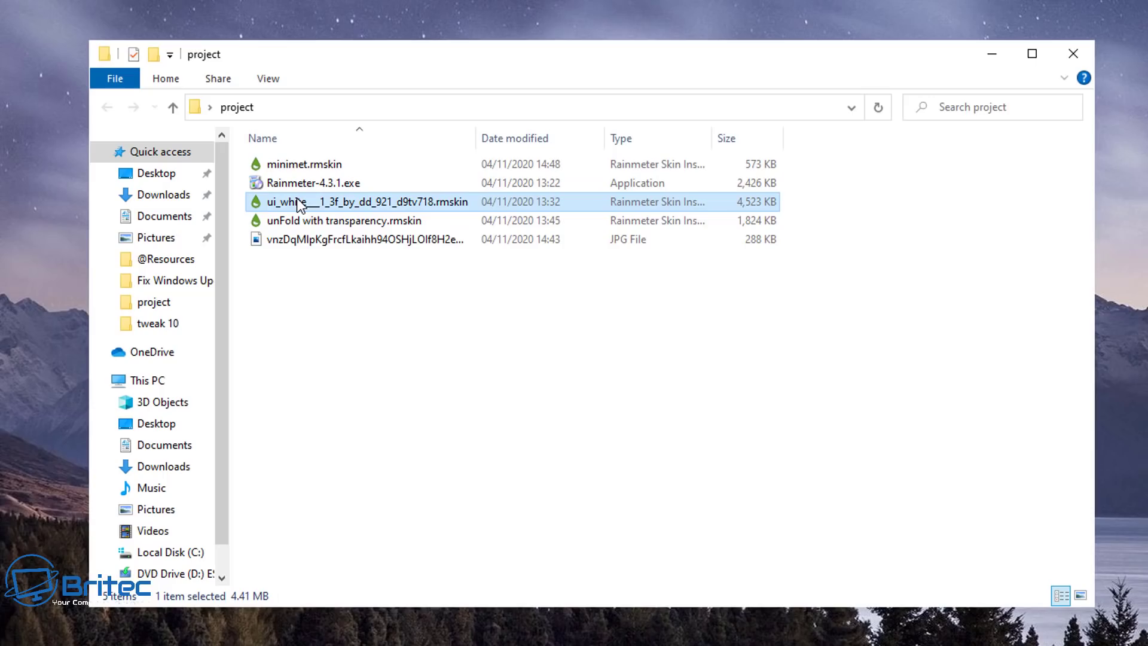
double_click(300, 205)
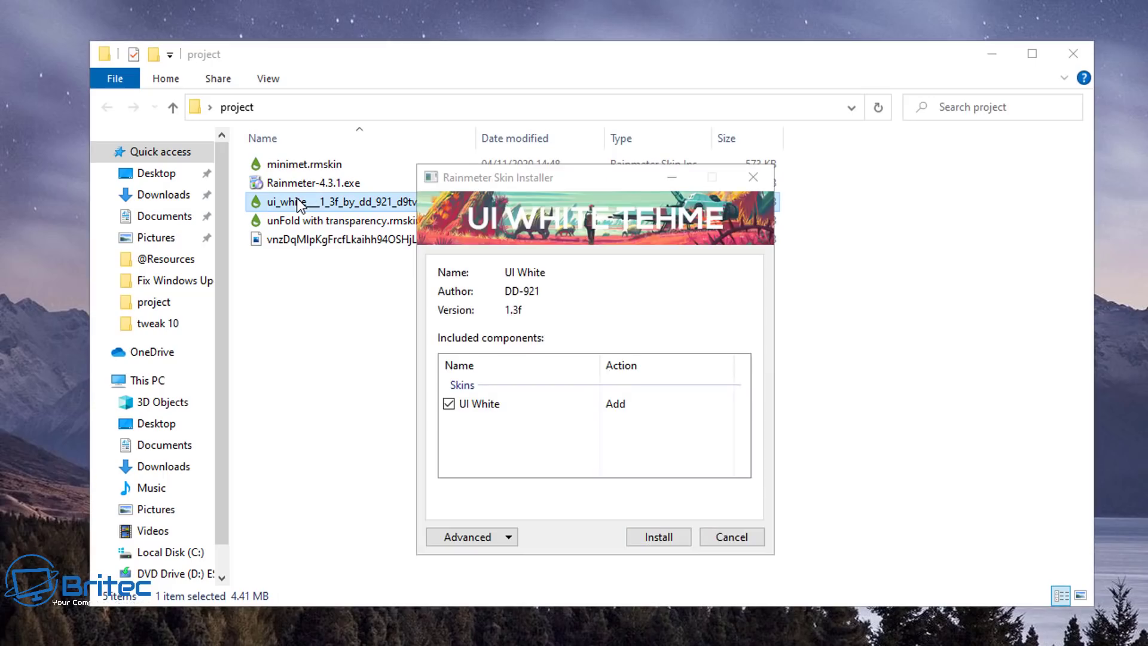
left_click(989, 59)
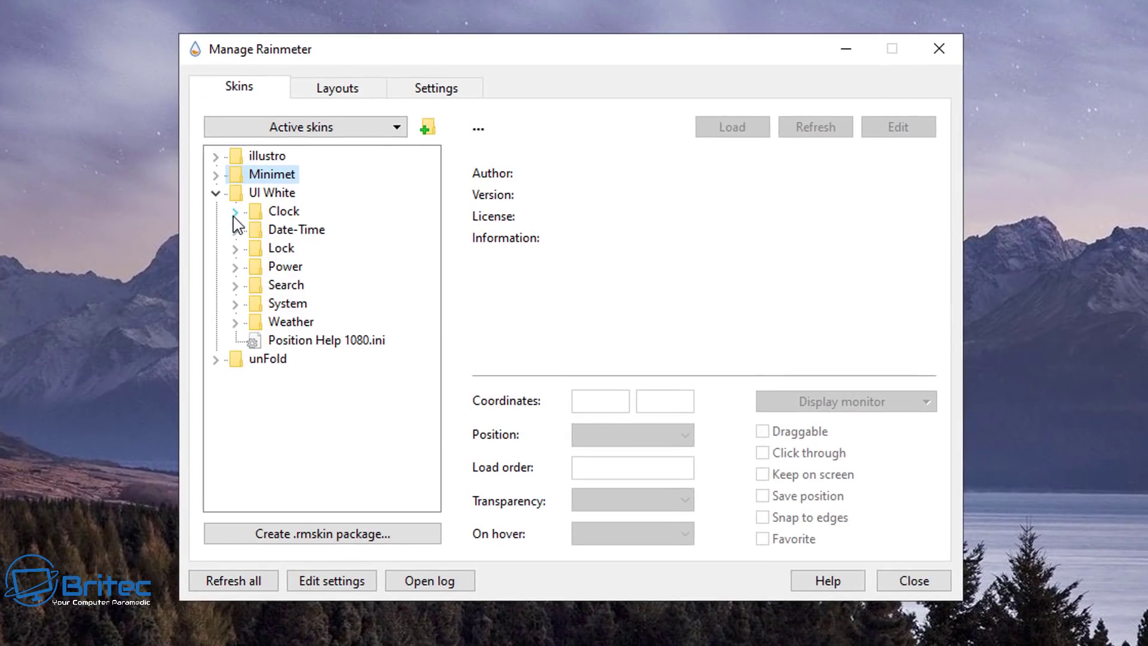
Load the Date 12h.ini skin from UI White's Date-Time folder in the Rainmeter manager.
left_click(235, 213)
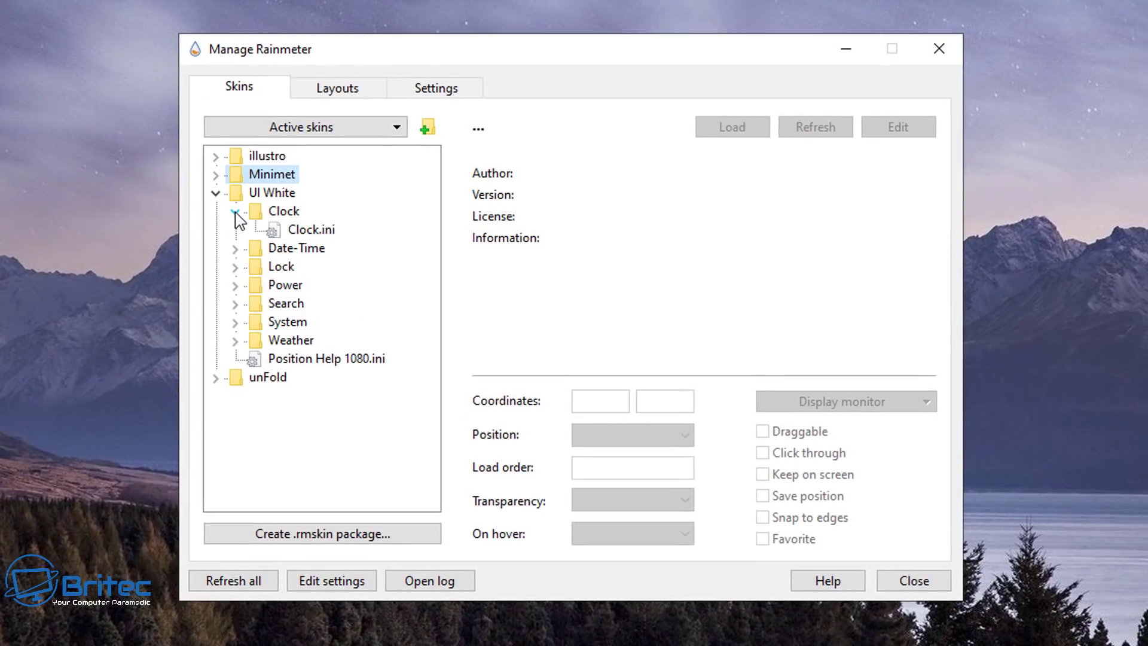
left_click(236, 214)
left_click(235, 230)
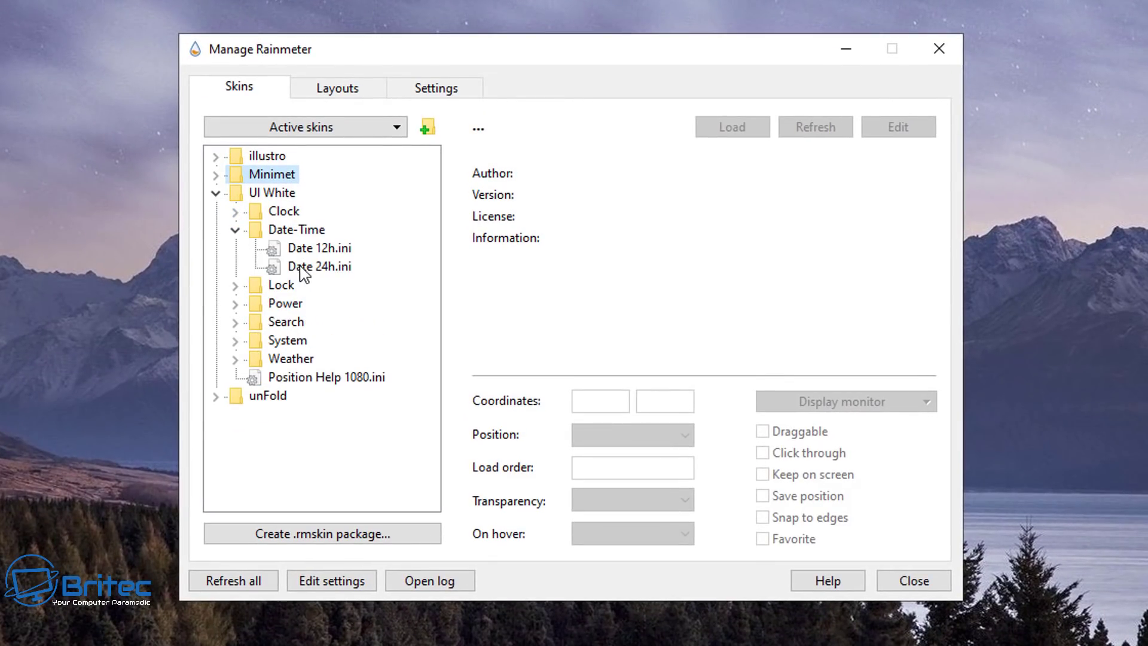
left_click(298, 248)
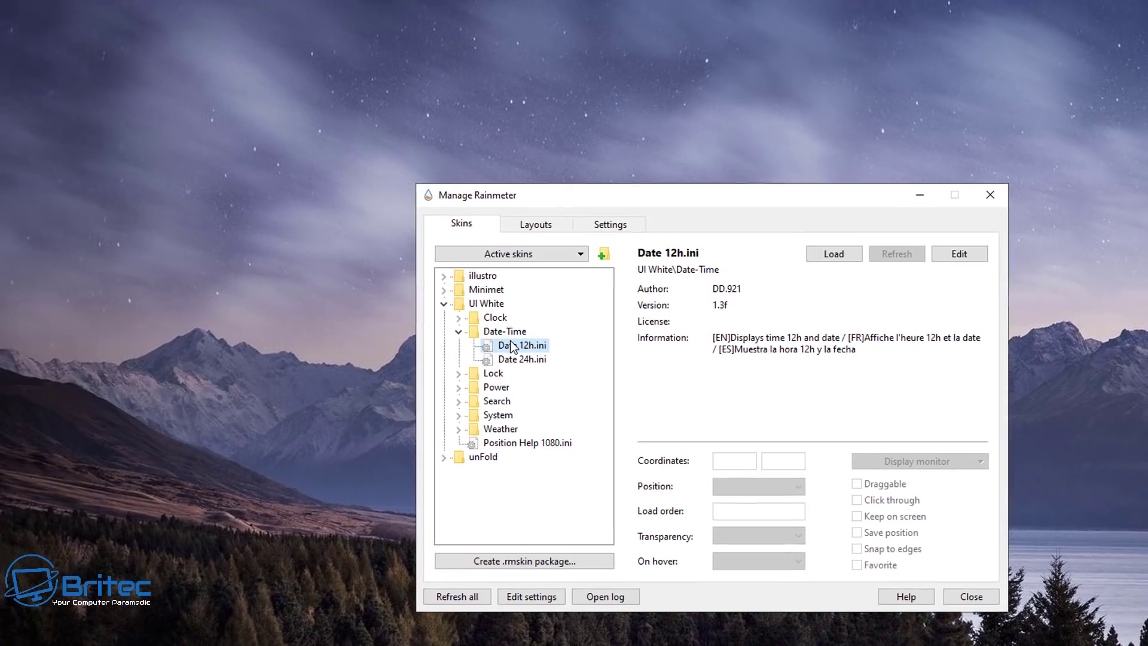
left_click(833, 253)
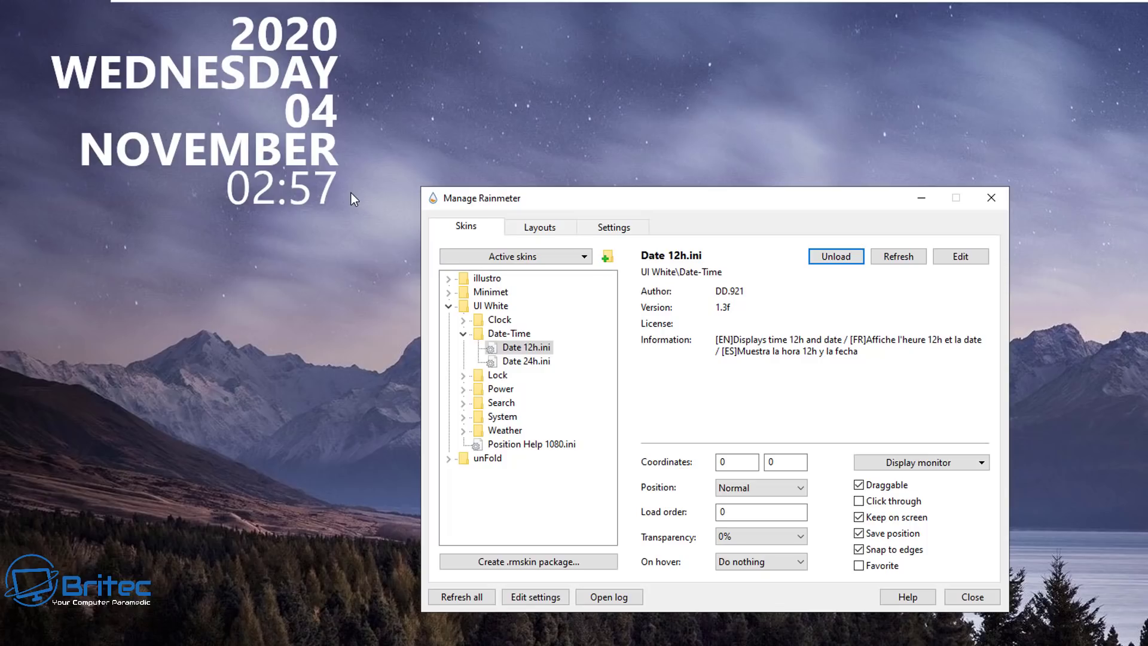
Set the Date 12h skin's transparency to 20% and move it to the desktop's upper-right corner, at about 1458, 0.
left_click(774, 536)
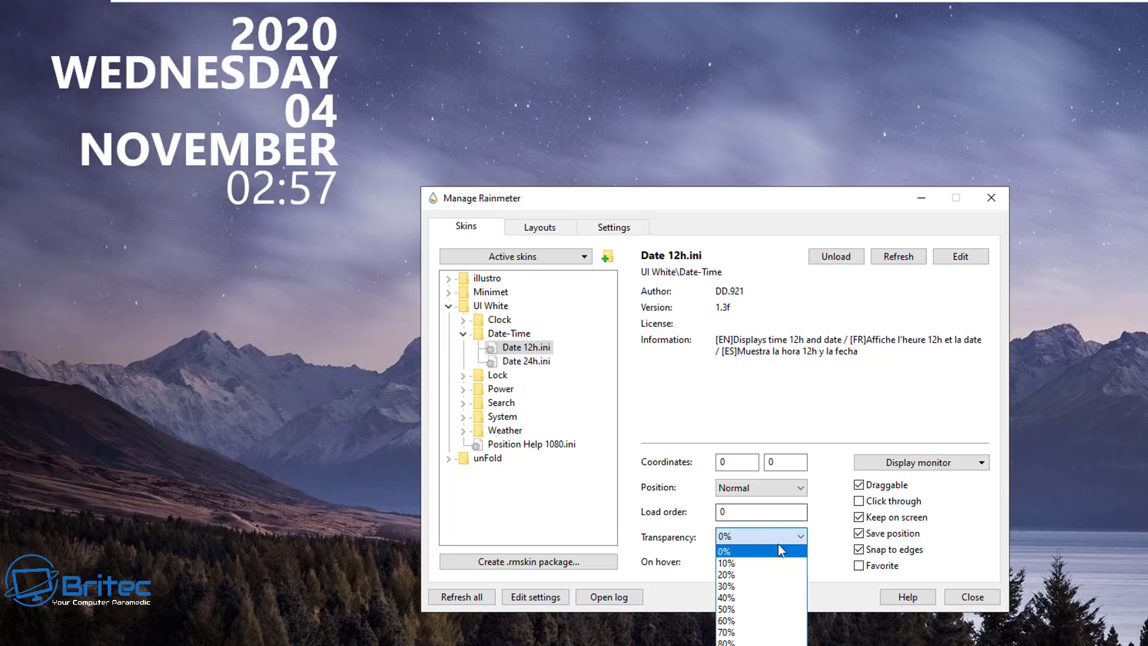
left_click(759, 573)
left_click(291, 74)
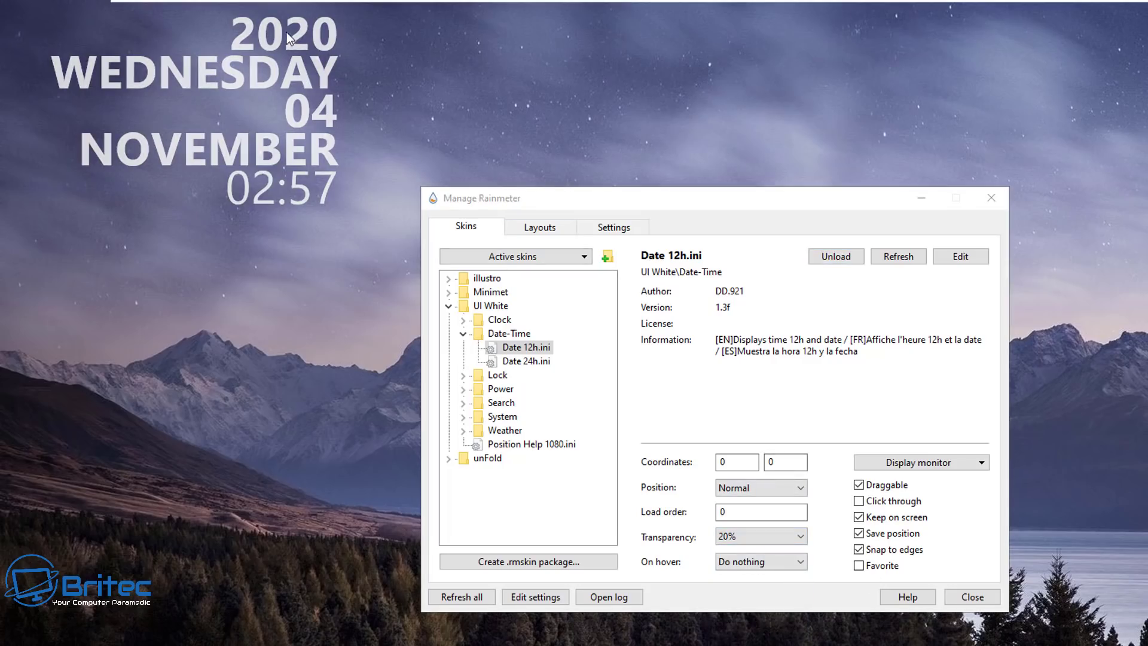
left_click_drag(289, 39, 1147, 54)
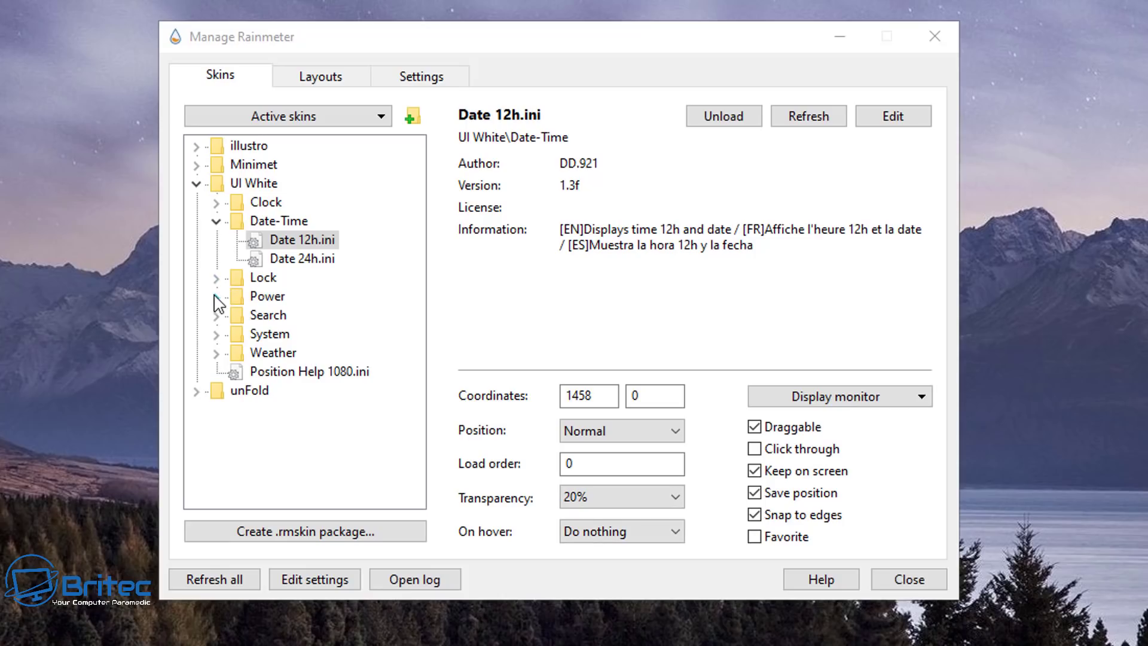
Try the UI White Weather C.ini skin on the desktop, then unload it and collapse the Weather folder.
left_click(217, 354)
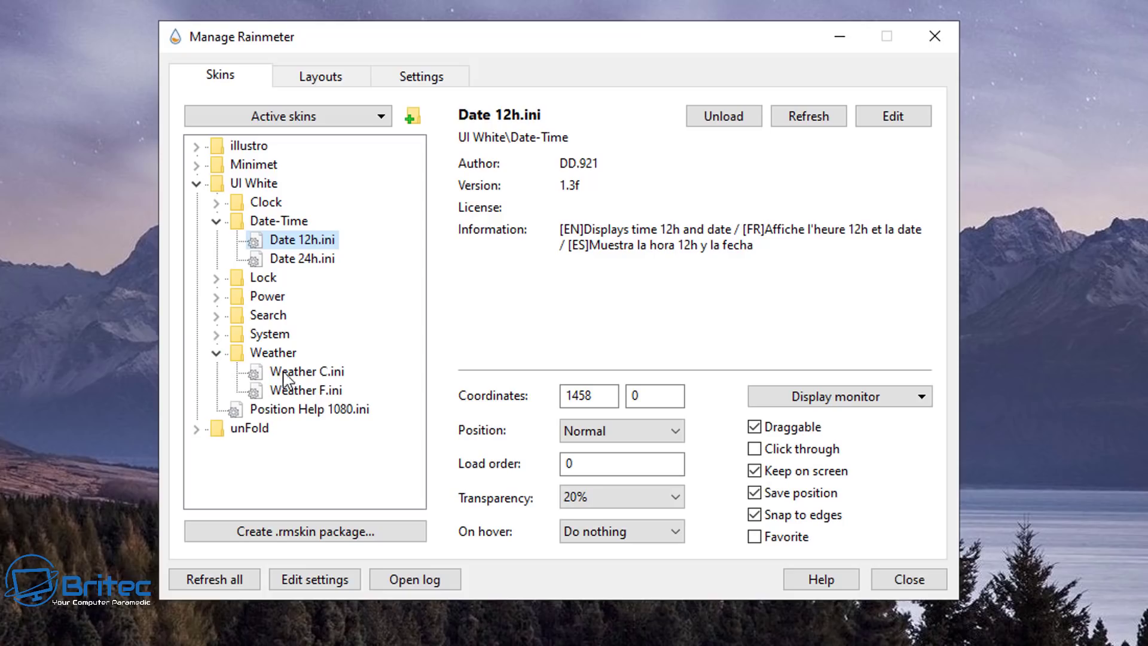
left_click(297, 393)
left_click(299, 373)
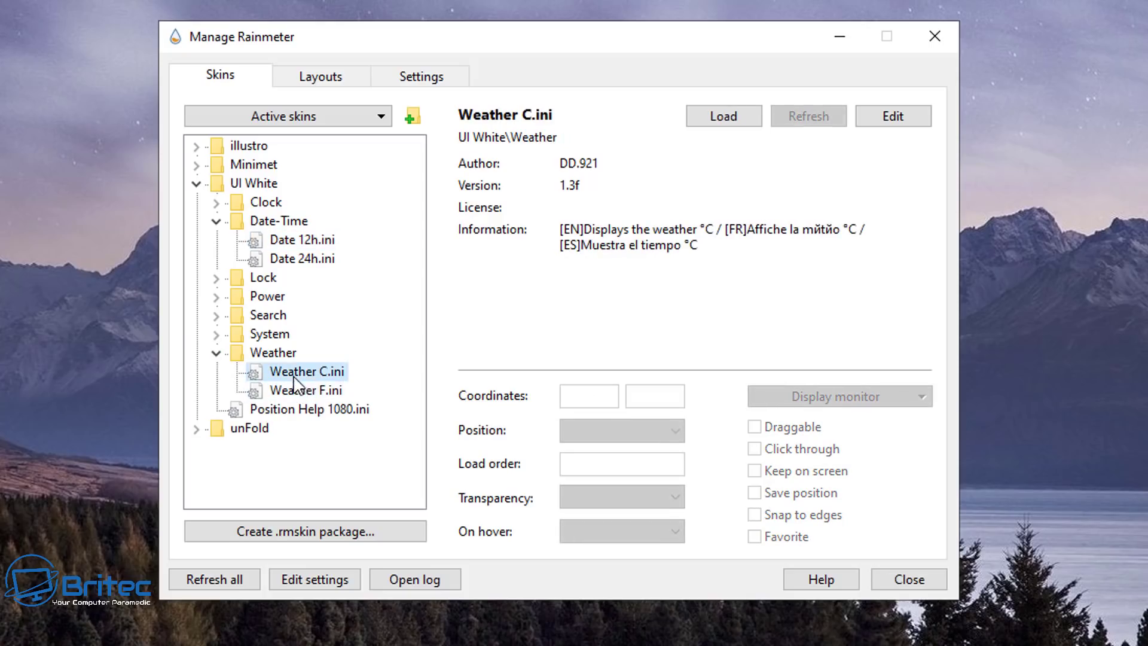
left_click(739, 117)
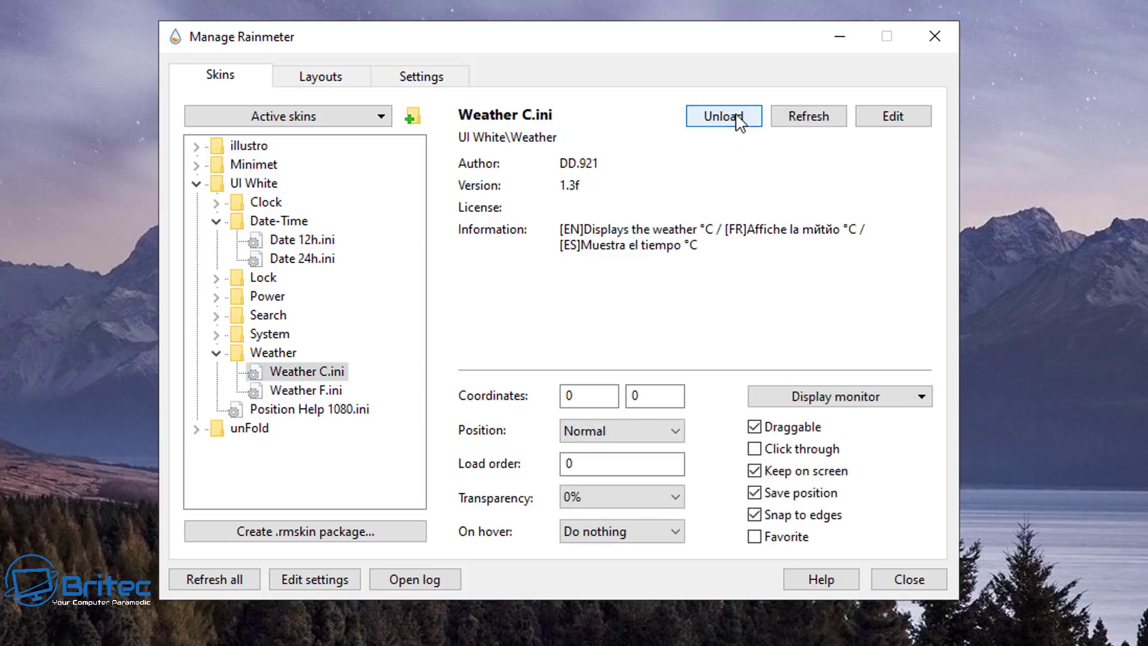
left_click(737, 119)
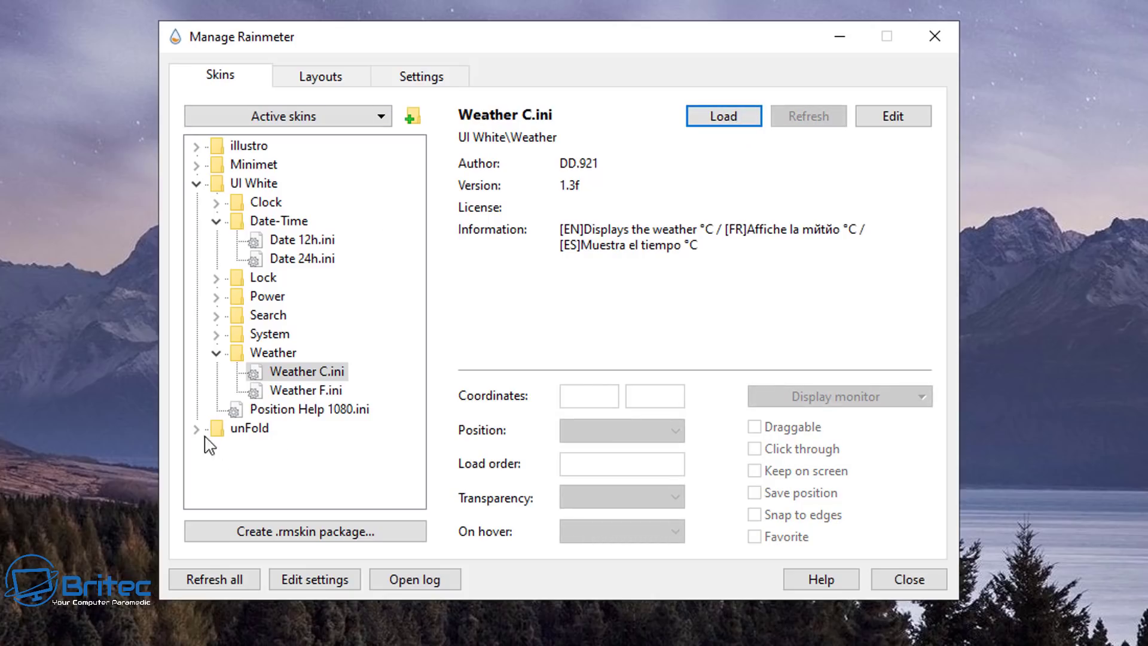
left_click(216, 352)
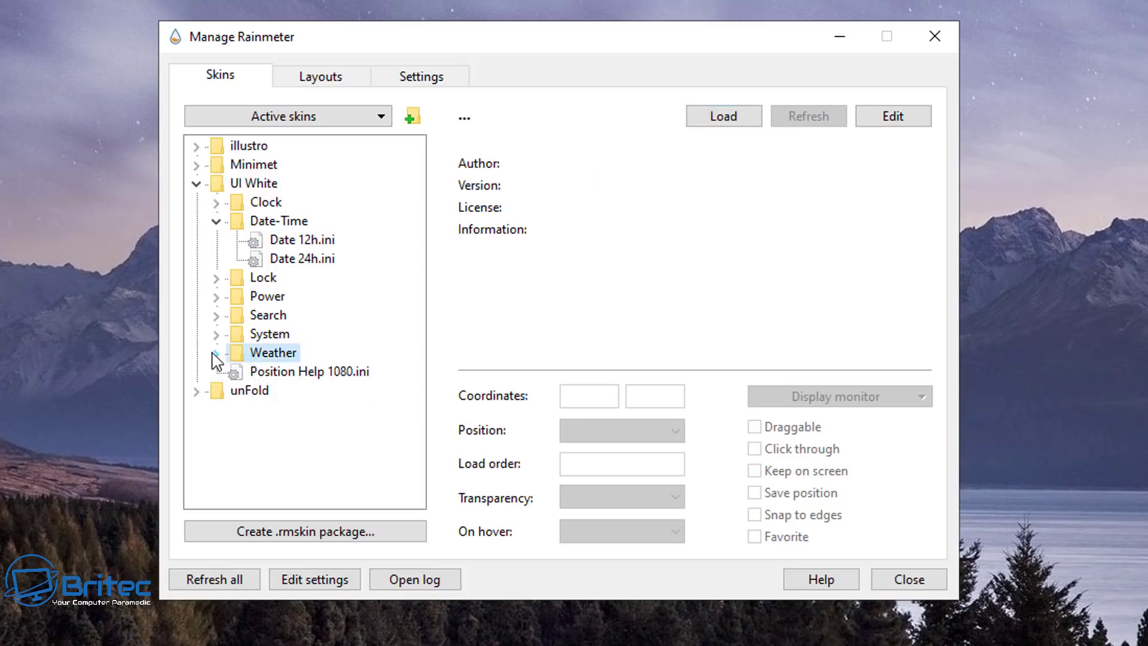
Collapse the UI White folders and look through the application skins in the unFold folder.
left_click(216, 222)
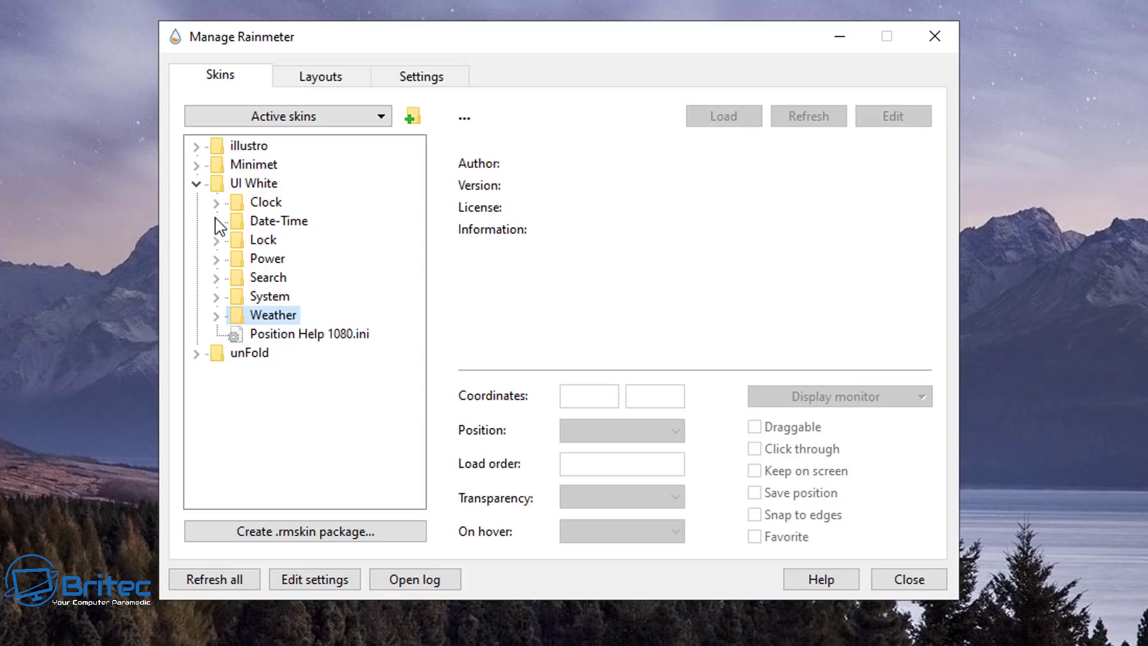
left_click(196, 184)
left_click(197, 204)
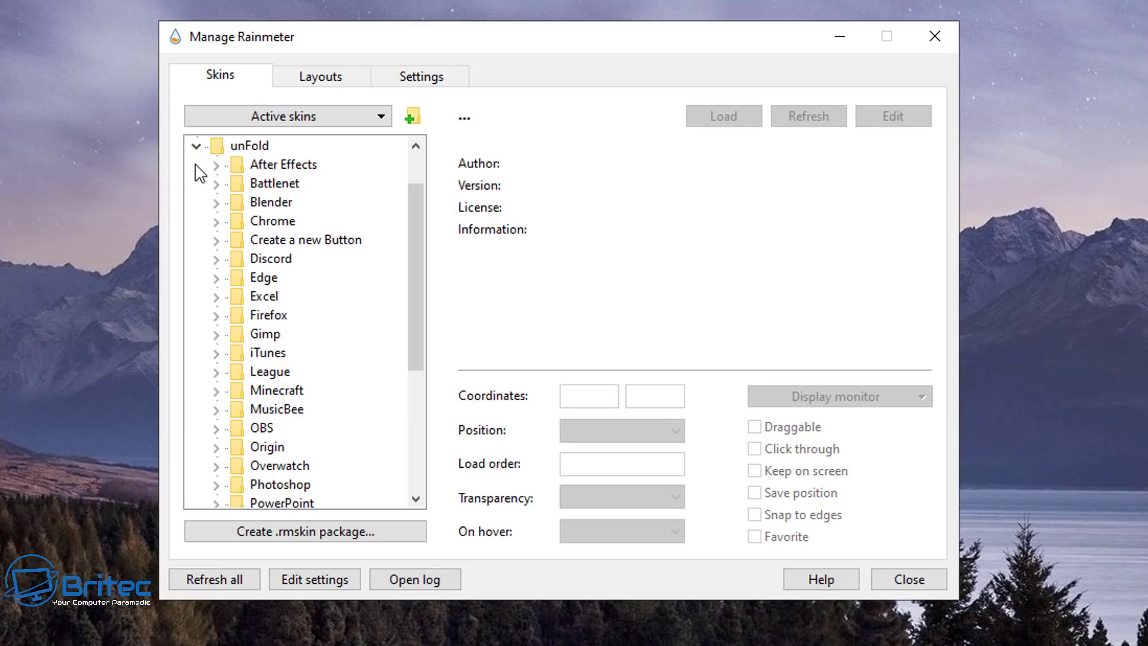
scroll(308, 258, "up", 1)
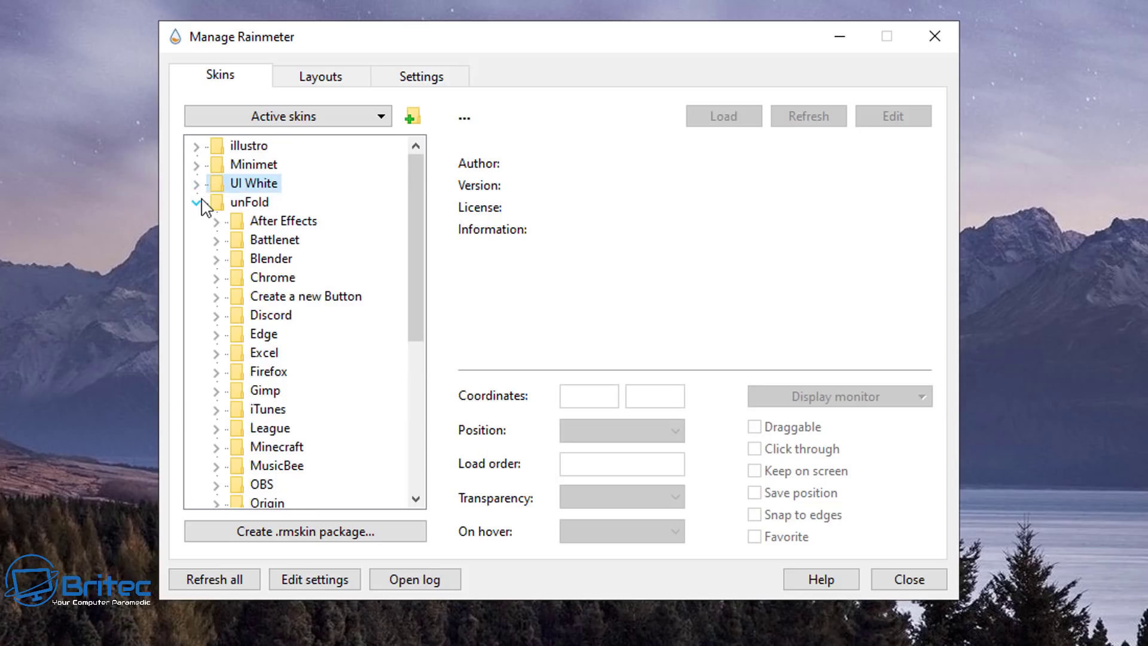
Load CPU.ini from UI White's System folder and place the CPU meter below the date and time, at about 1713, 279.
left_click(196, 184)
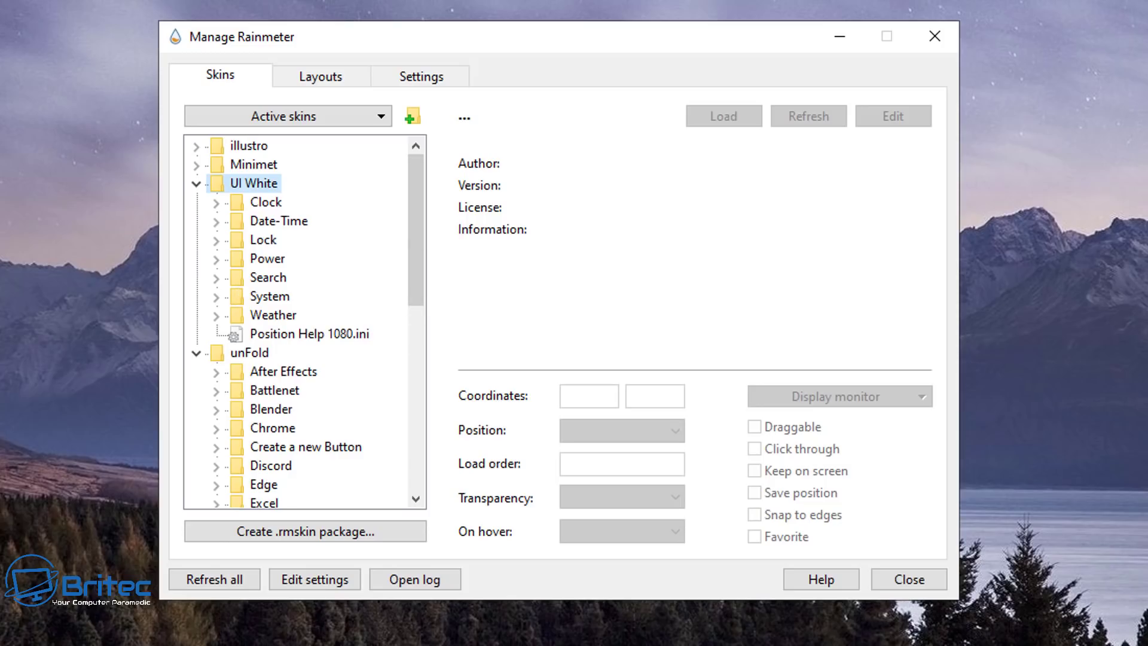
left_click(216, 297)
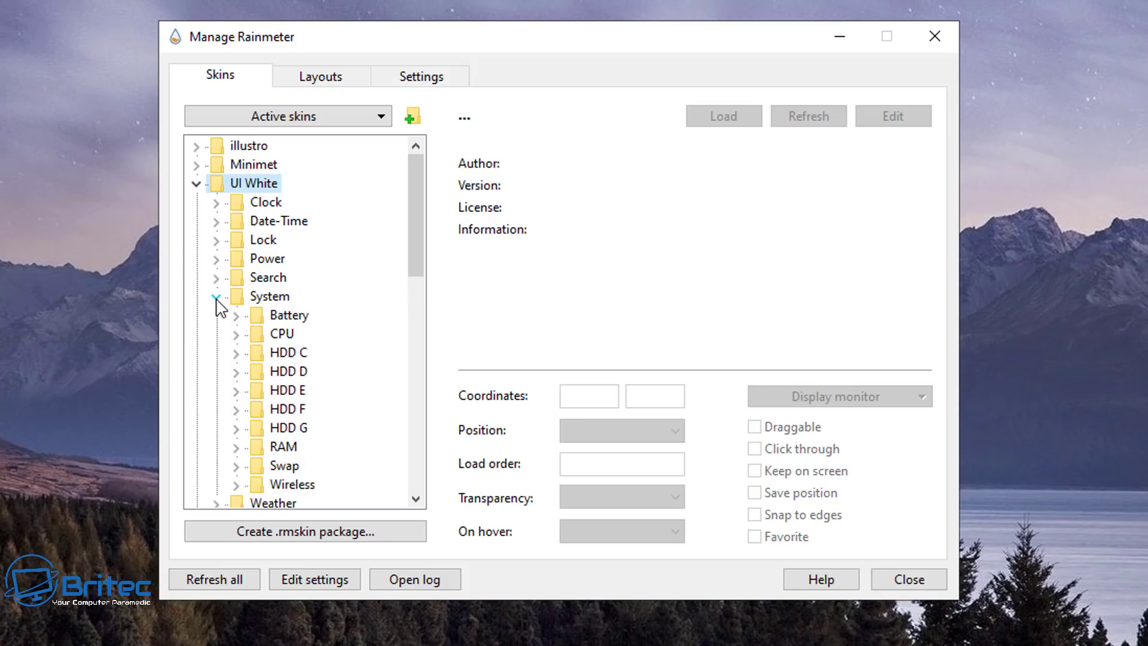
left_click(274, 335)
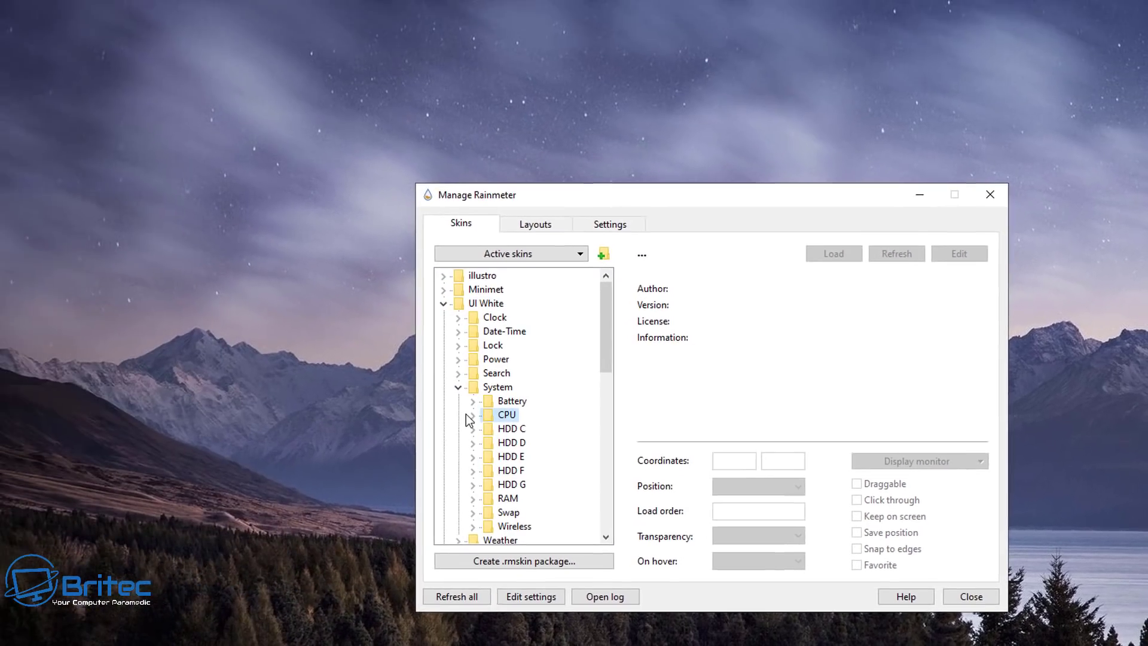
left_click(477, 417)
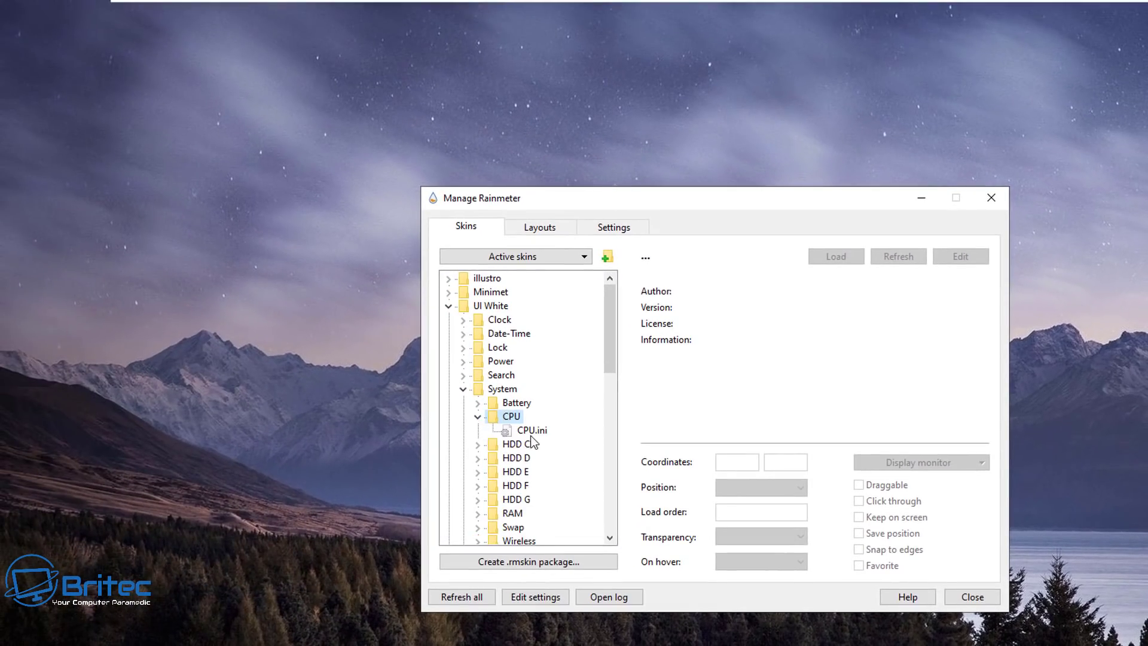
left_click(532, 430)
left_click(823, 262)
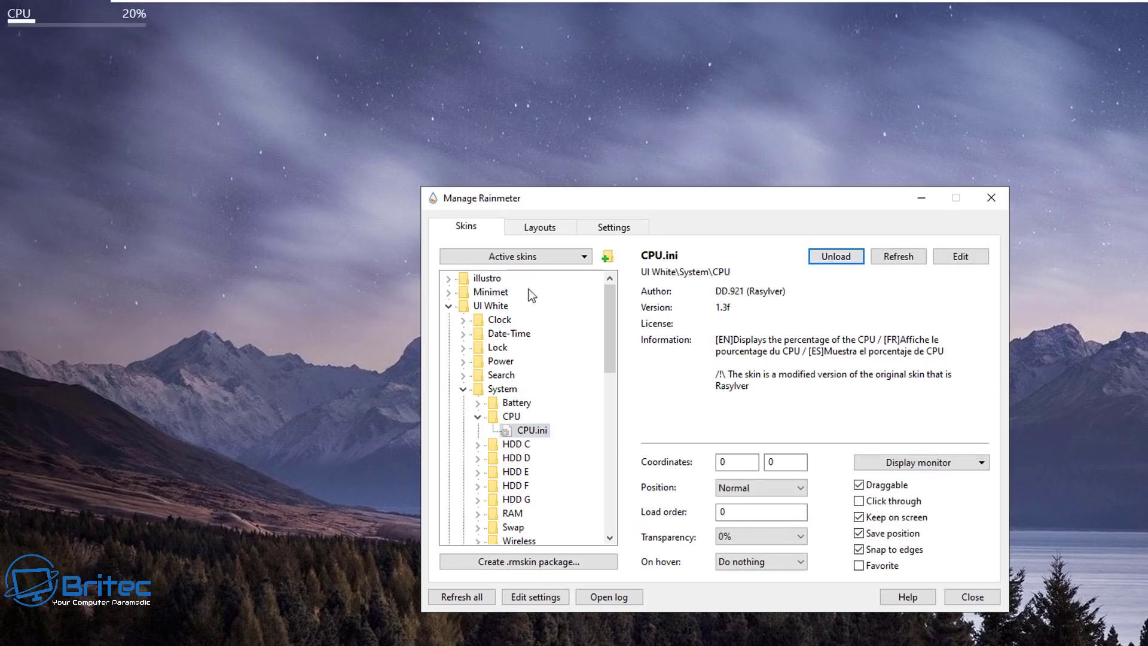
mouse_move(23, 19)
left_mouse_down()
mouse_move(31, 46)
mouse_move(23, 23)
left_mouse_up()
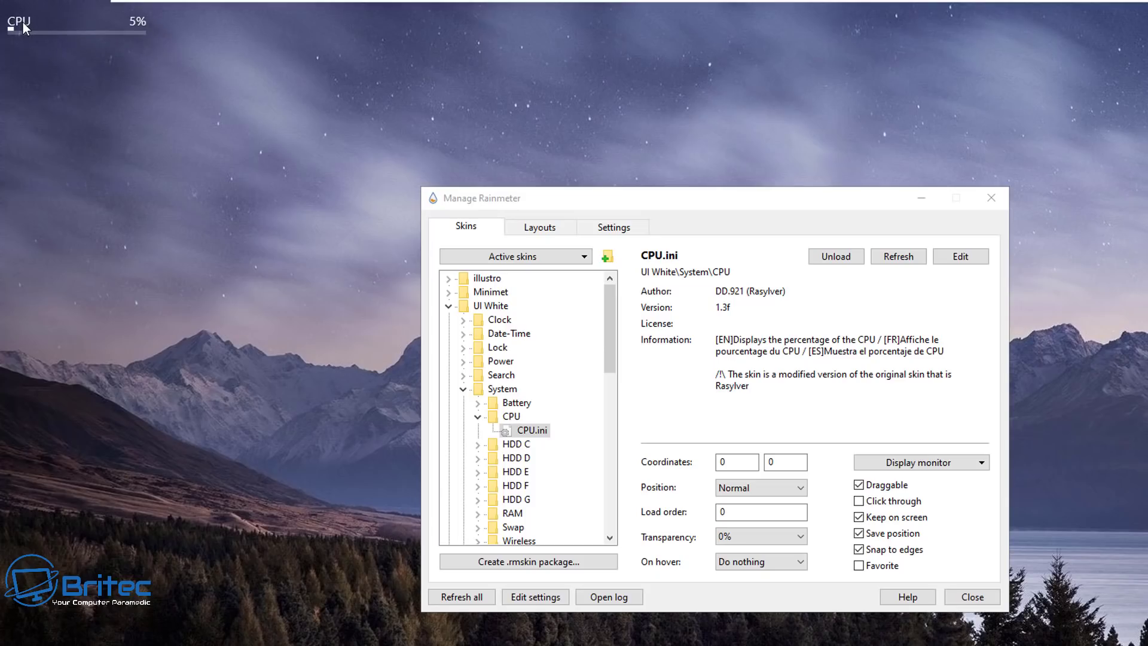
left_click_drag(23, 23, 1147, 269)
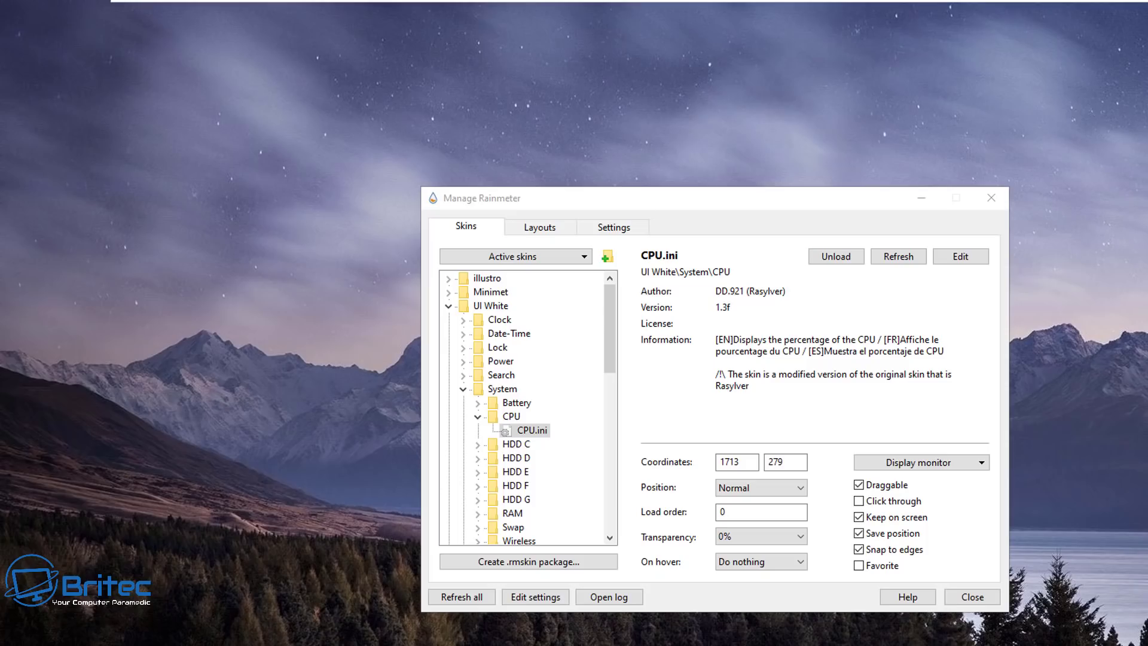
Load HDD.ini from UI White's HDD C folder and place the meter directly below the CPU meter, at about 1715, 314.
left_click(478, 445)
left_click(530, 457)
left_click(835, 256)
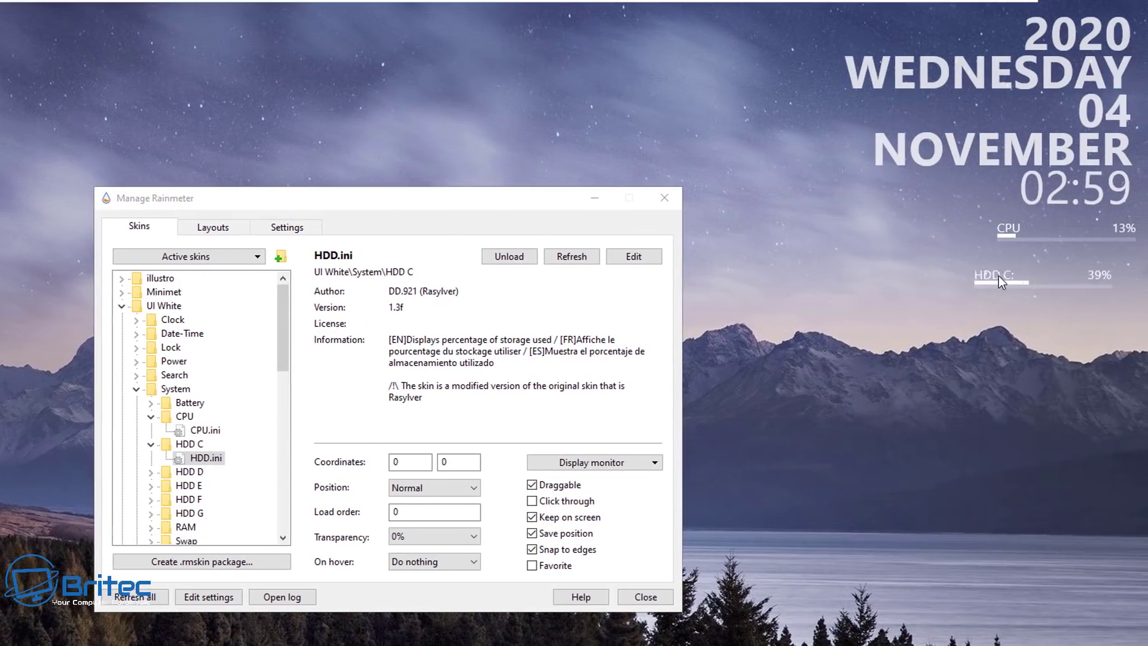
left_click_drag(1029, 261, 1022, 262)
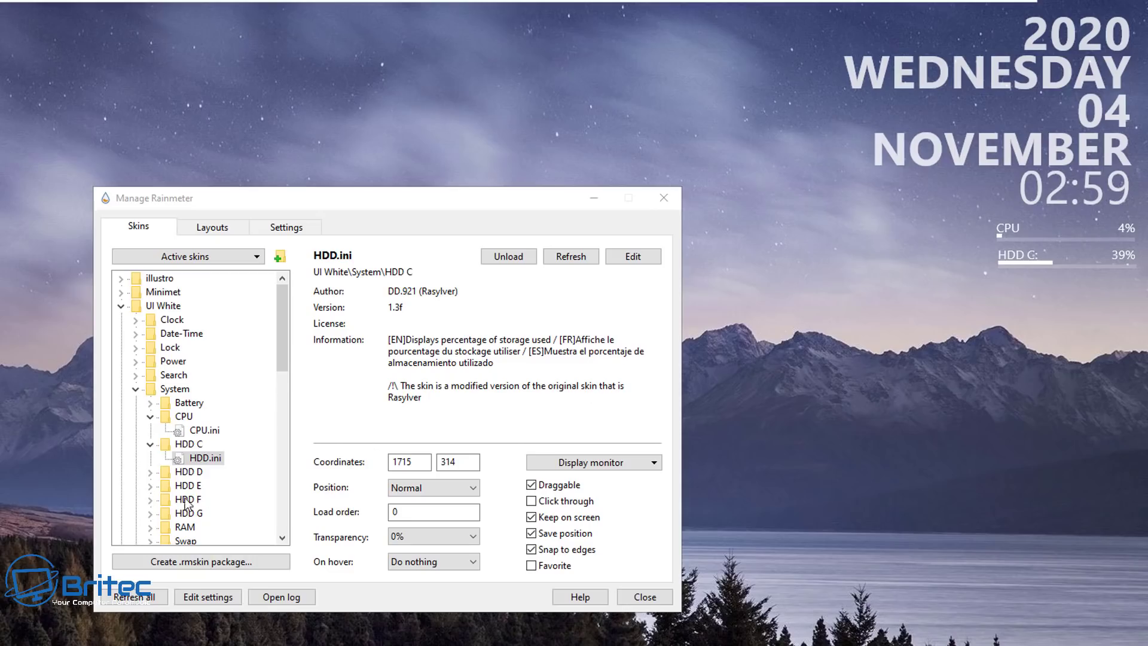
Load RAM.ini from UI White's System folder and place the meter directly below the HDD C meter, at about 1714, 349.
scroll(187, 504, "down", 3)
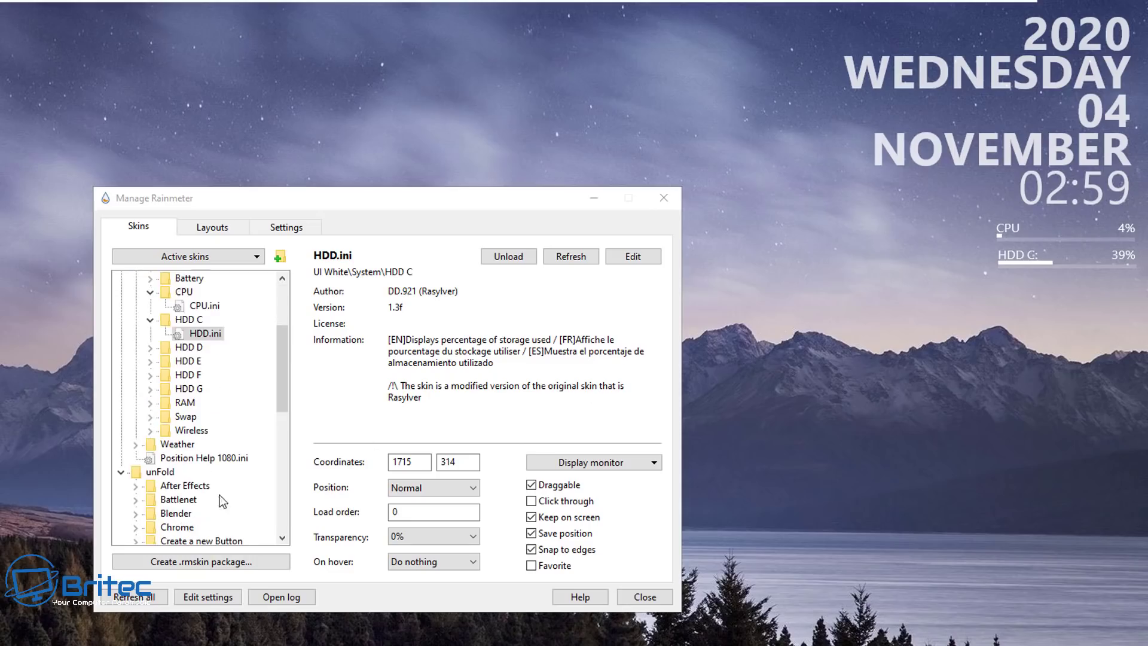
left_click(149, 402)
left_click(205, 416)
left_click(502, 260)
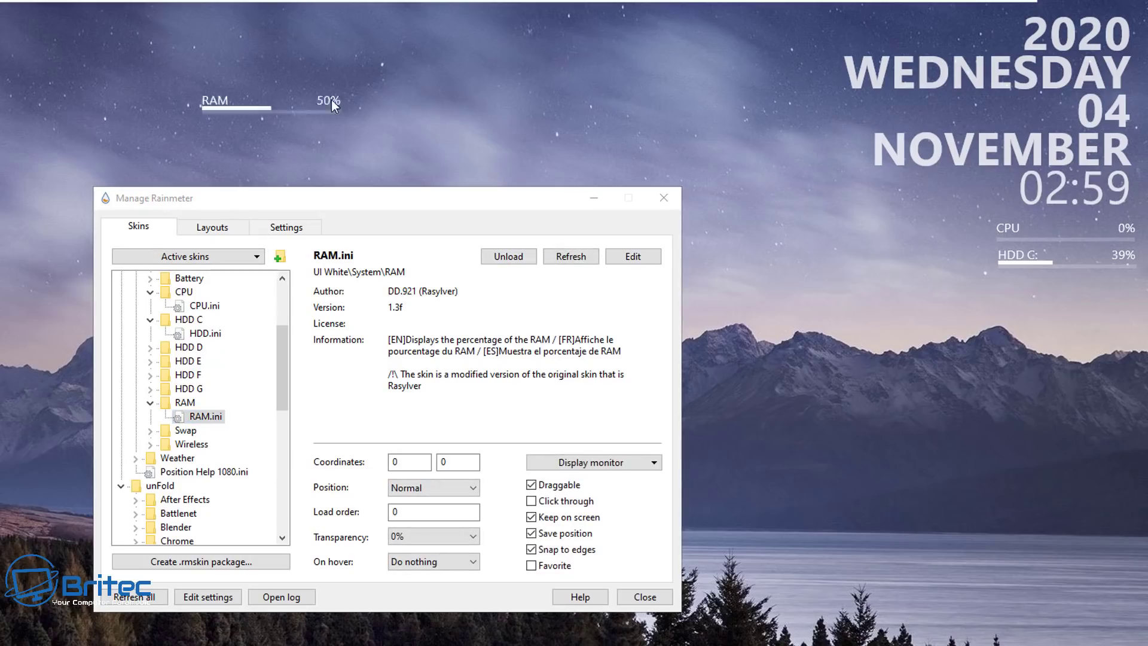
left_click_drag(329, 114, 1129, 293)
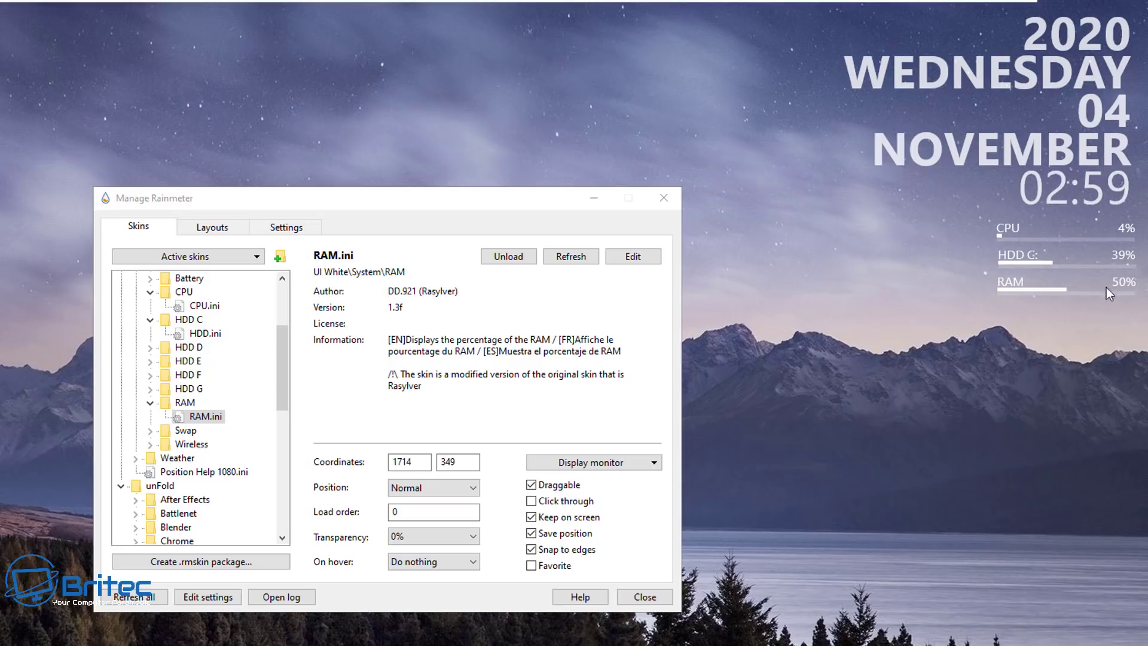
Load Swap.ini from UI White's System folder and place the SWAP meter directly below the RAM meter.
left_click(149, 430)
left_click(206, 444)
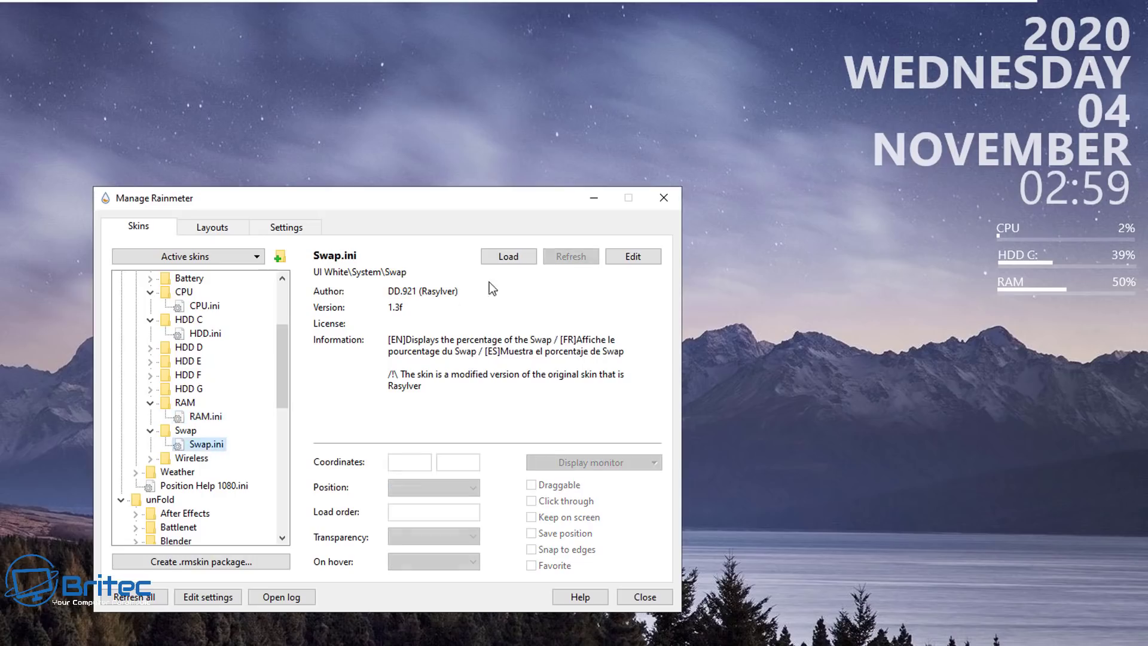
left_click(508, 258)
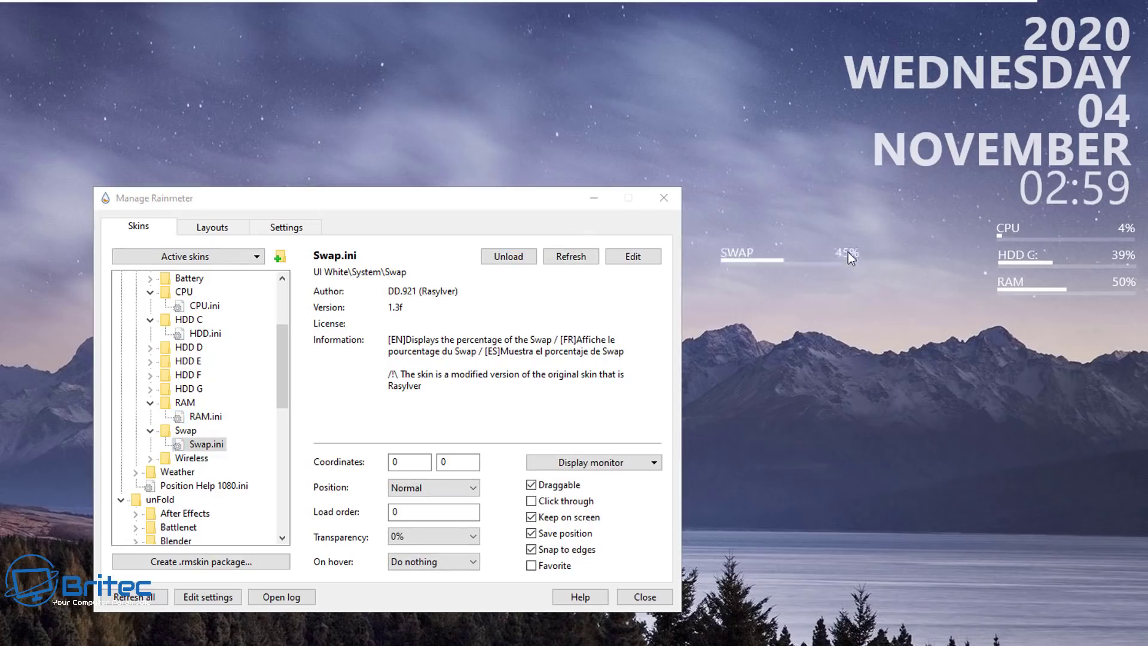
left_click_drag(846, 257, 1126, 318)
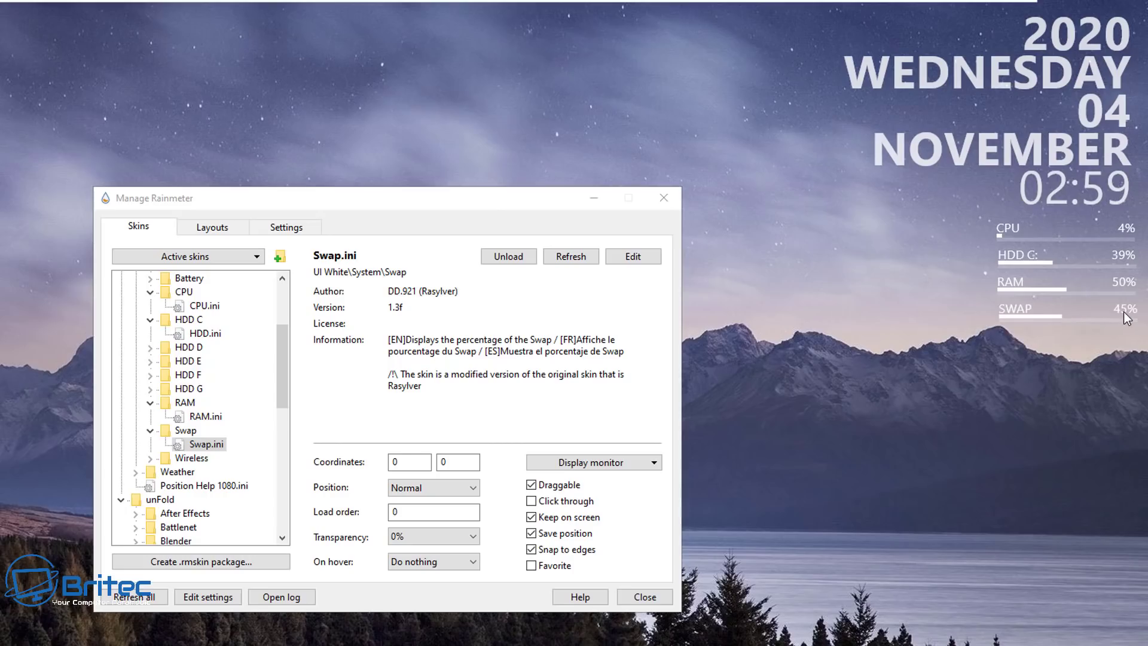
Load Wireless.ini from UI White's System folder and place the WLAN meter below the SWAP meter, at about 1713, 419.
left_click(165, 459)
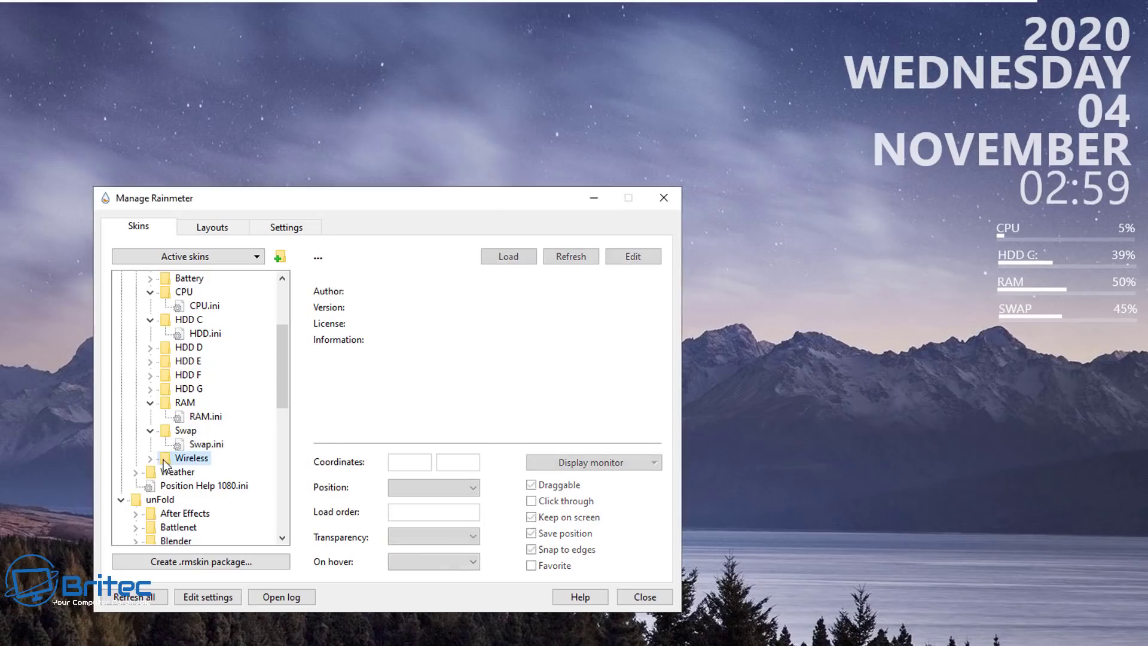
left_click(150, 458)
left_click(212, 471)
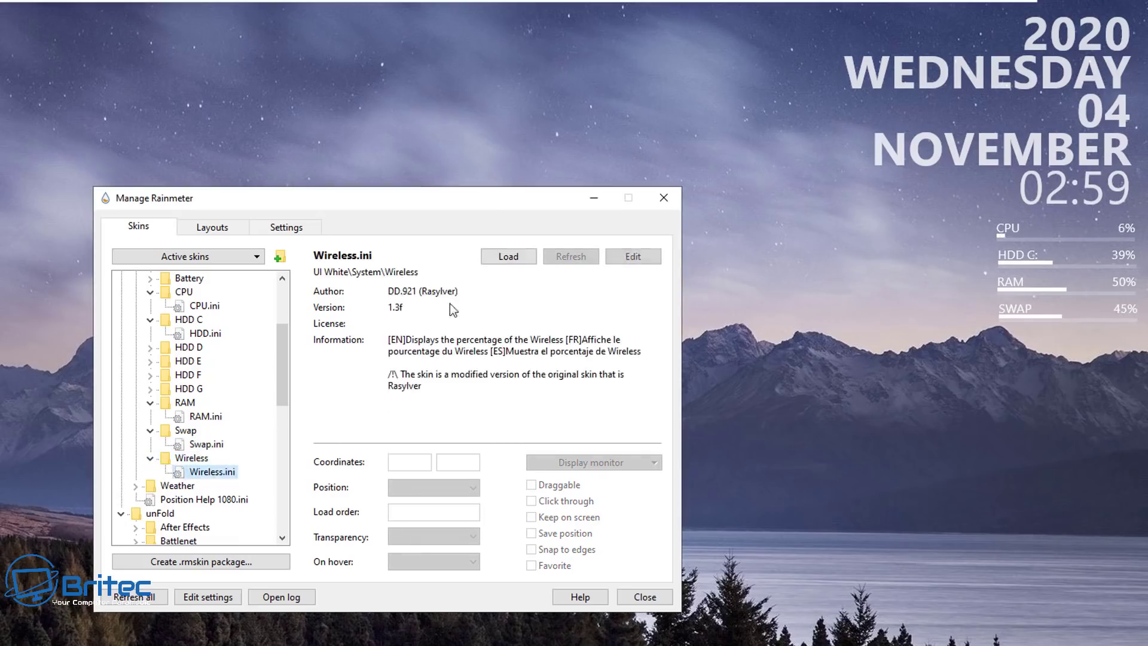
left_click(509, 257)
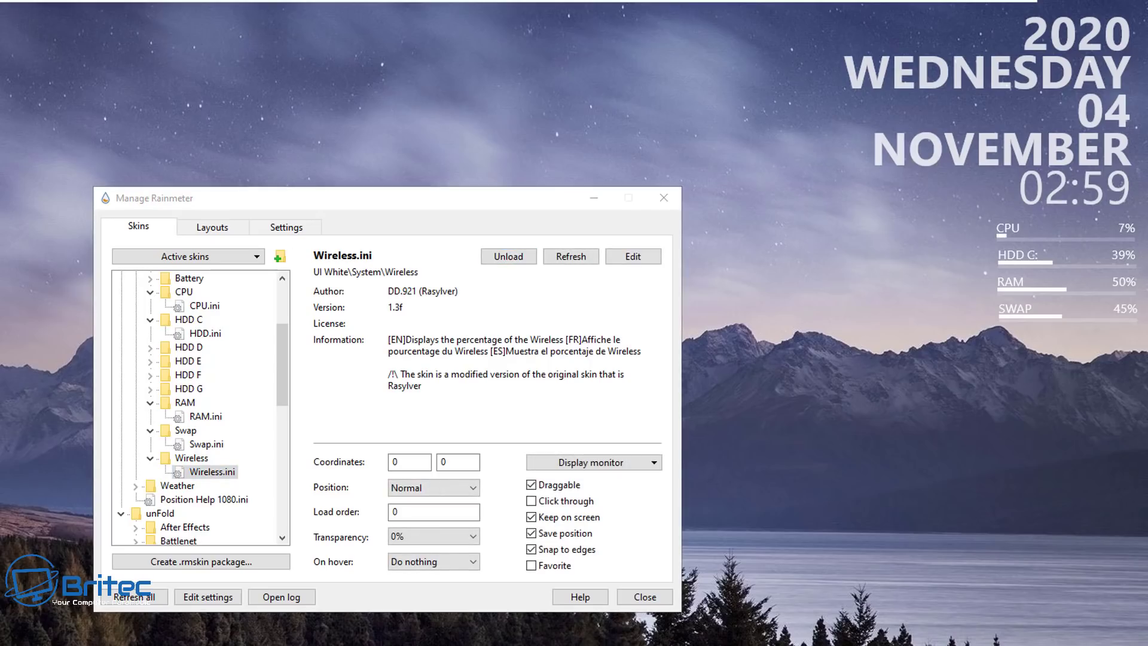
left_click_drag(126, 15, 1127, 347)
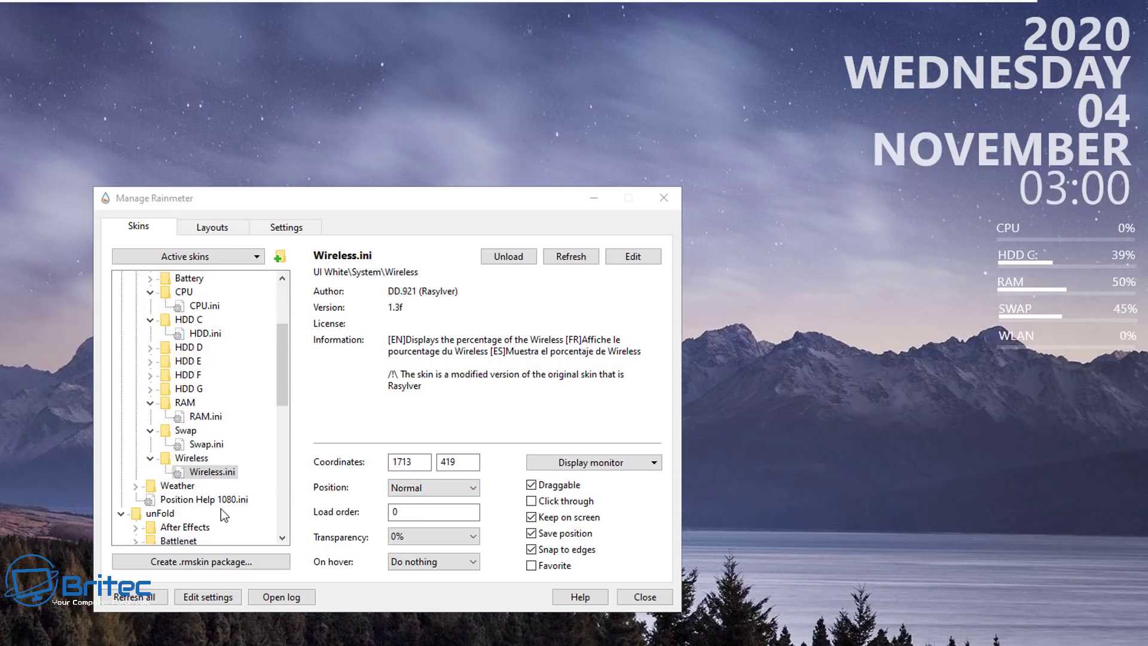
Check UI White's Weather folder and look through the application skins in the unFold folder.
left_click(150, 489)
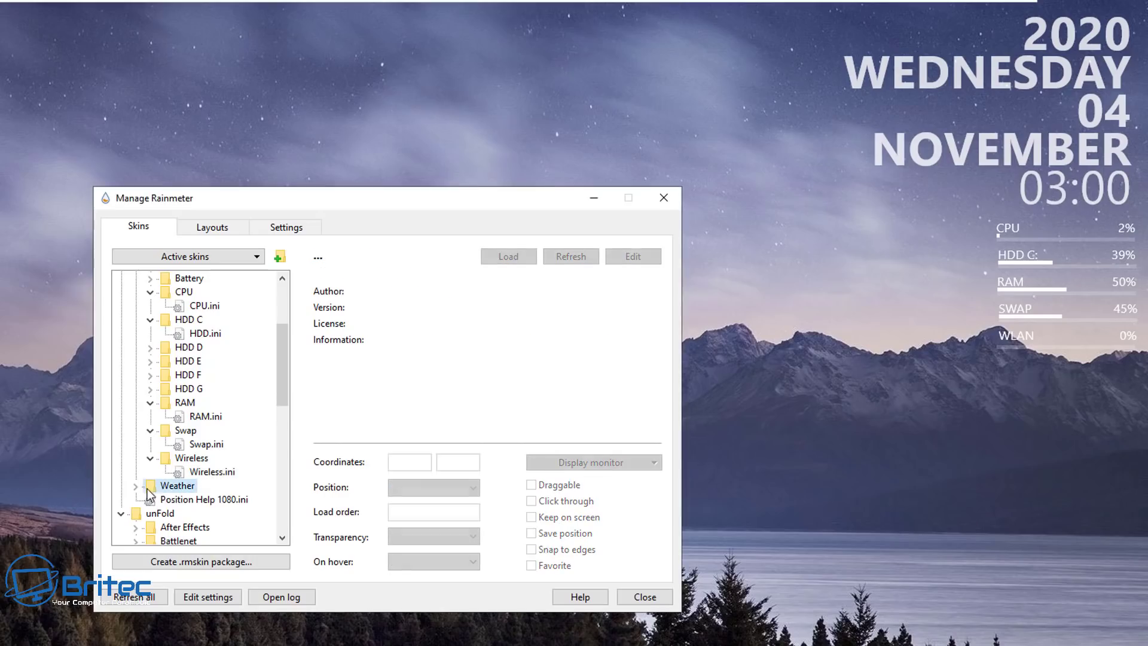
double_click(147, 489)
double_click(147, 489)
scroll(225, 485, "down", 7)
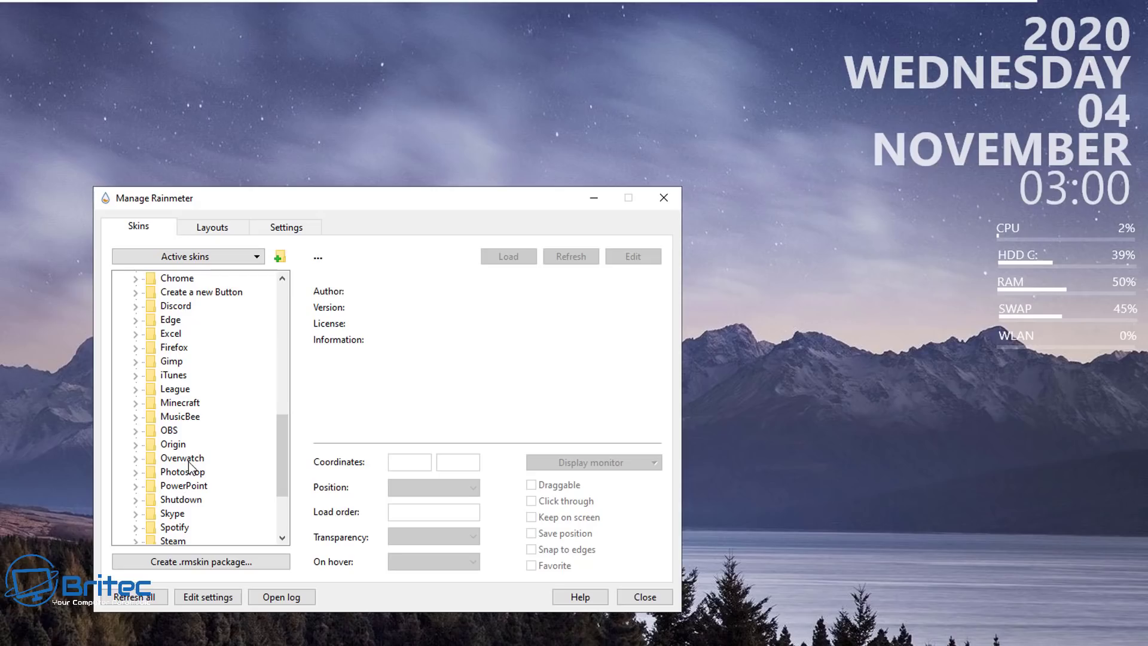
scroll(186, 468, "up", 2)
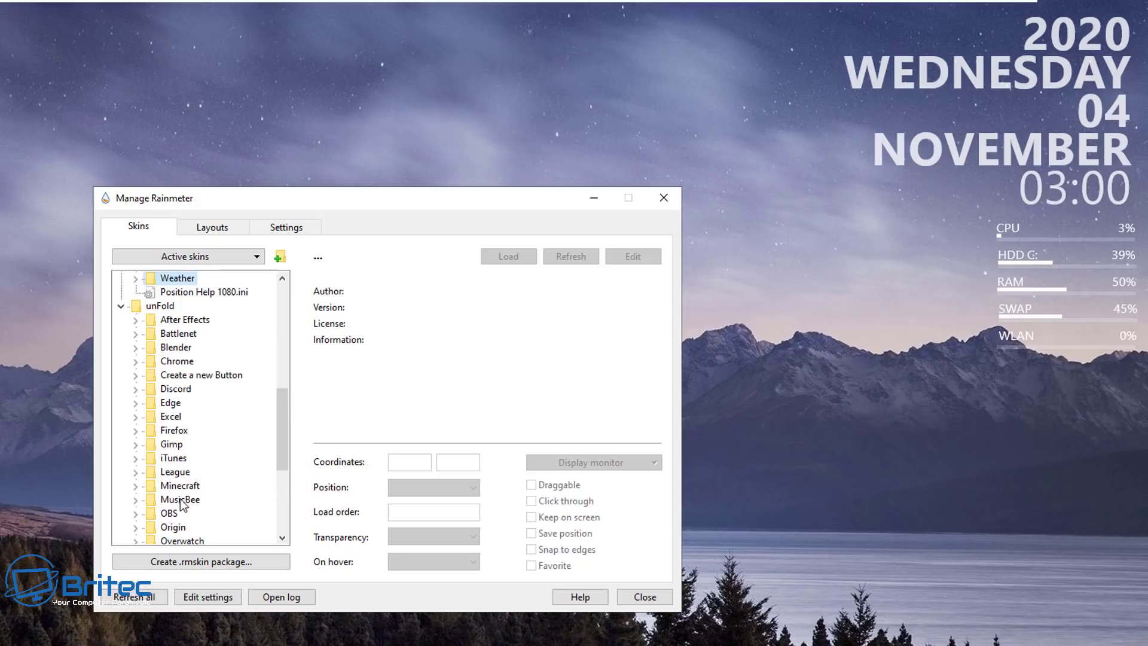
scroll(173, 463, "down", 2)
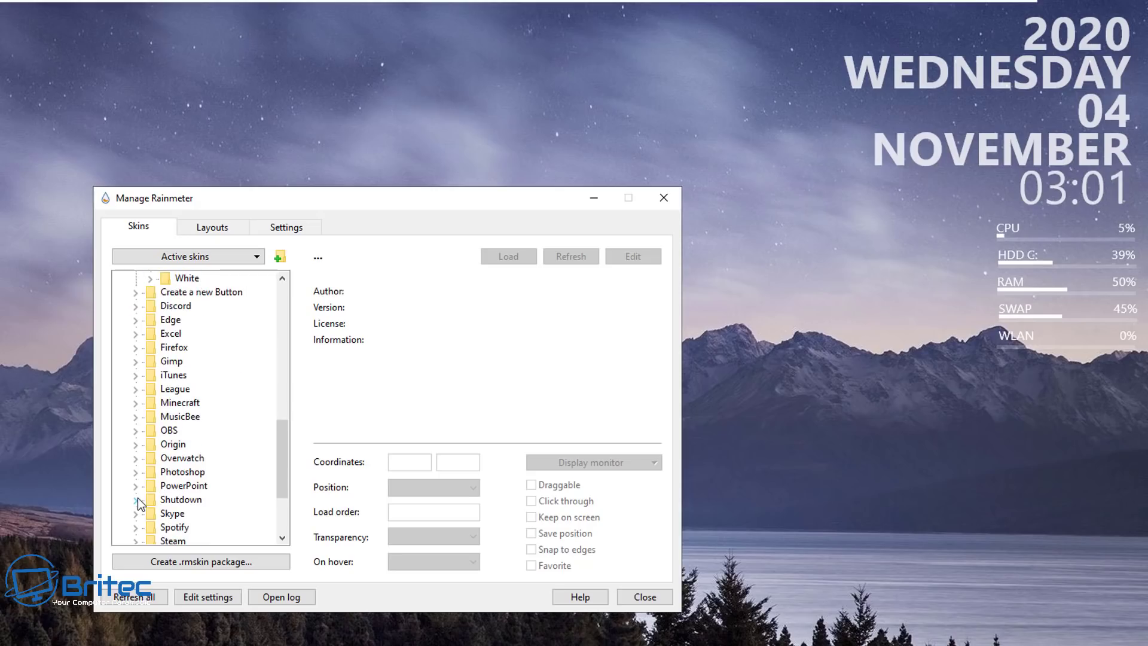
Load Shutdown.ini from the Transparent variant of unFold's Shutdown skin and set its transparency to 20%.
left_click(136, 500)
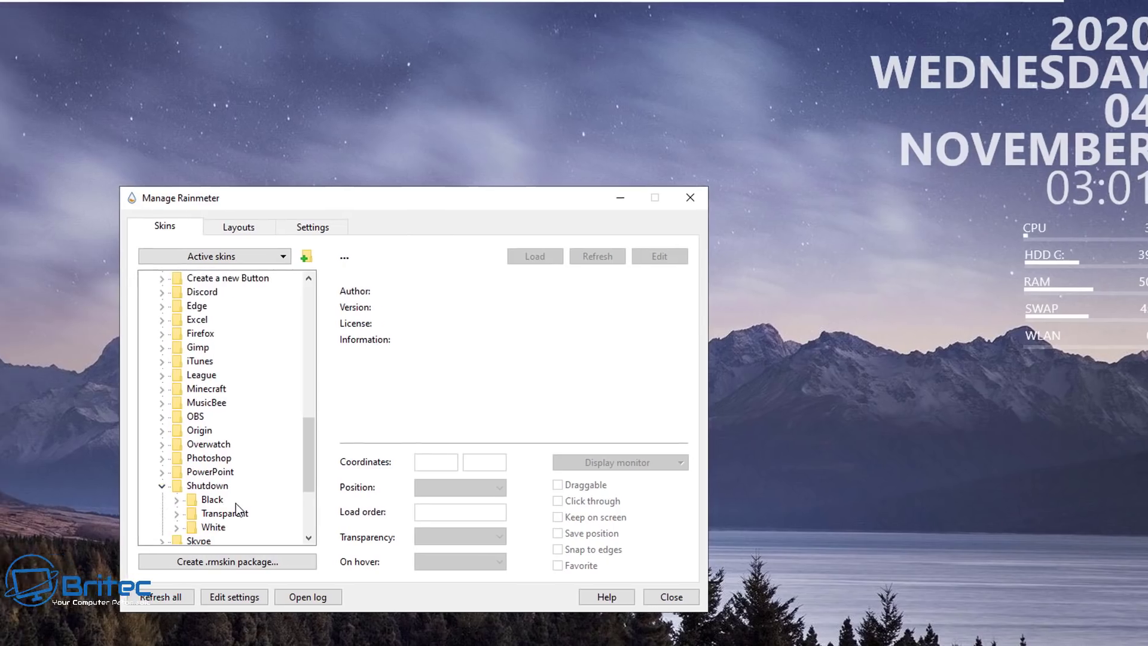
scroll(198, 491, "down", 1)
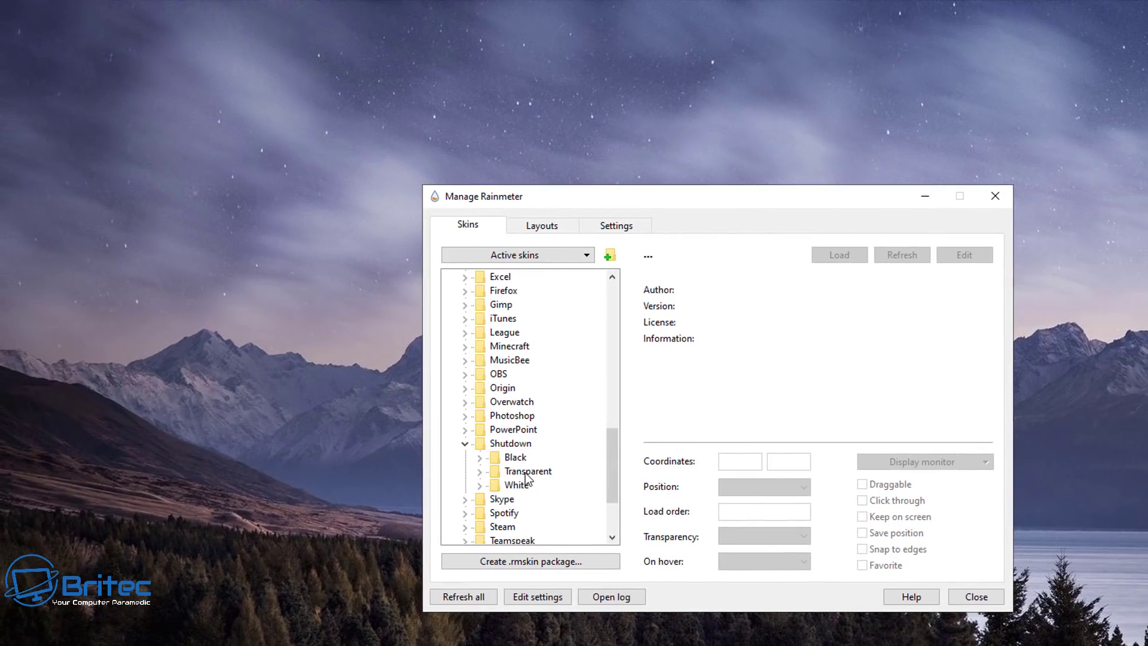
double_click(526, 472)
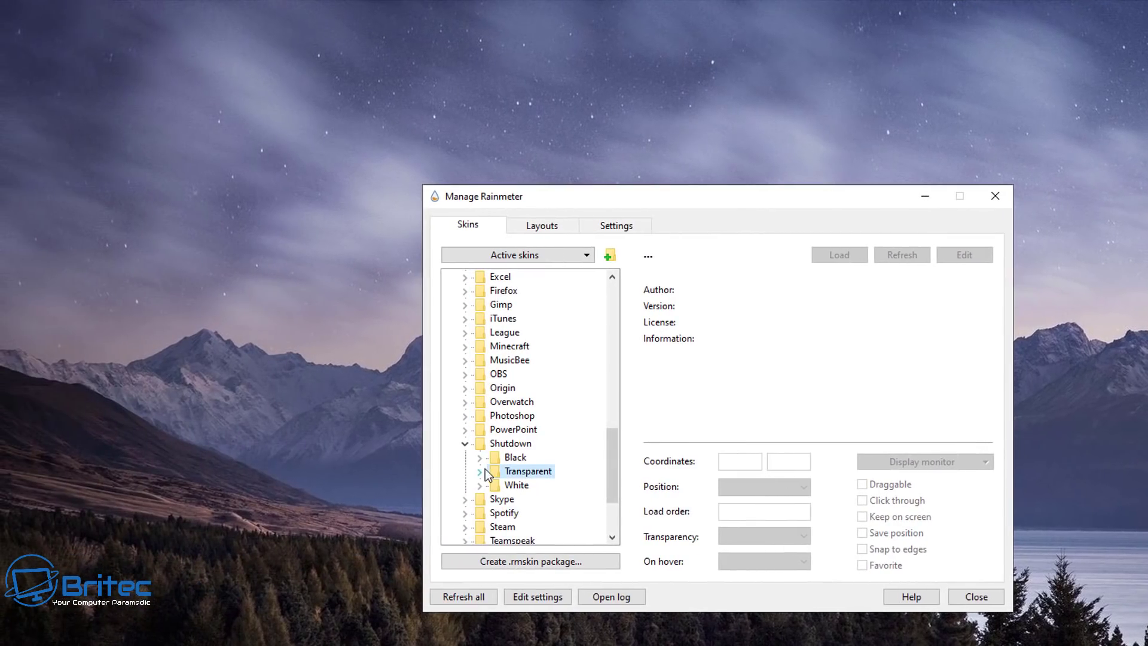
left_click(547, 485)
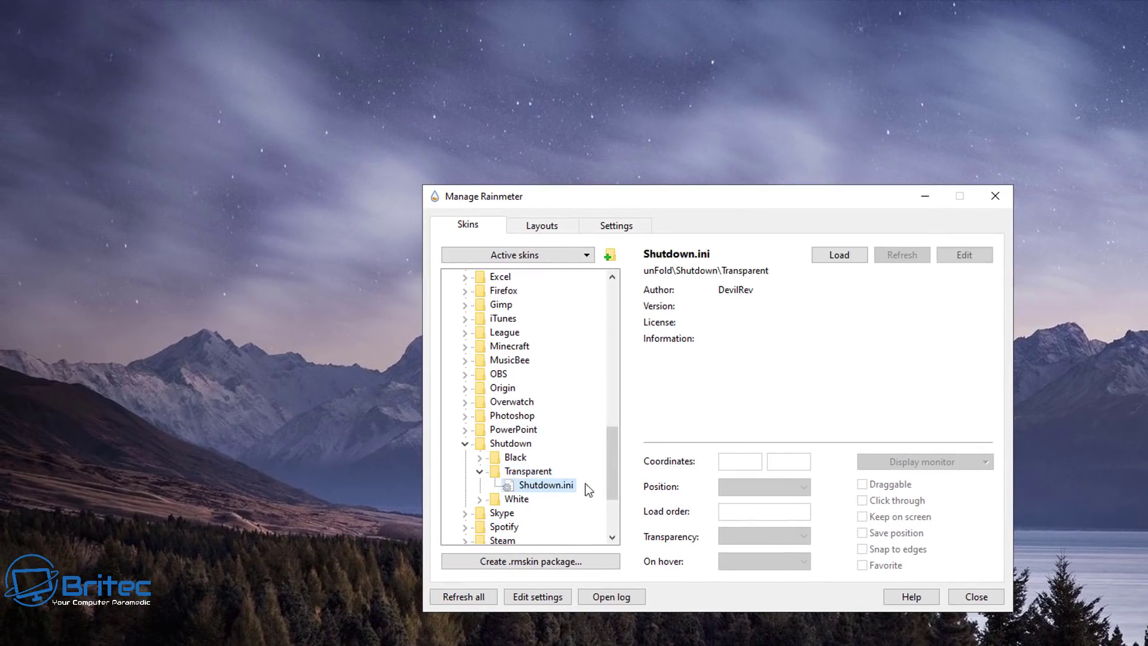
left_click(835, 263)
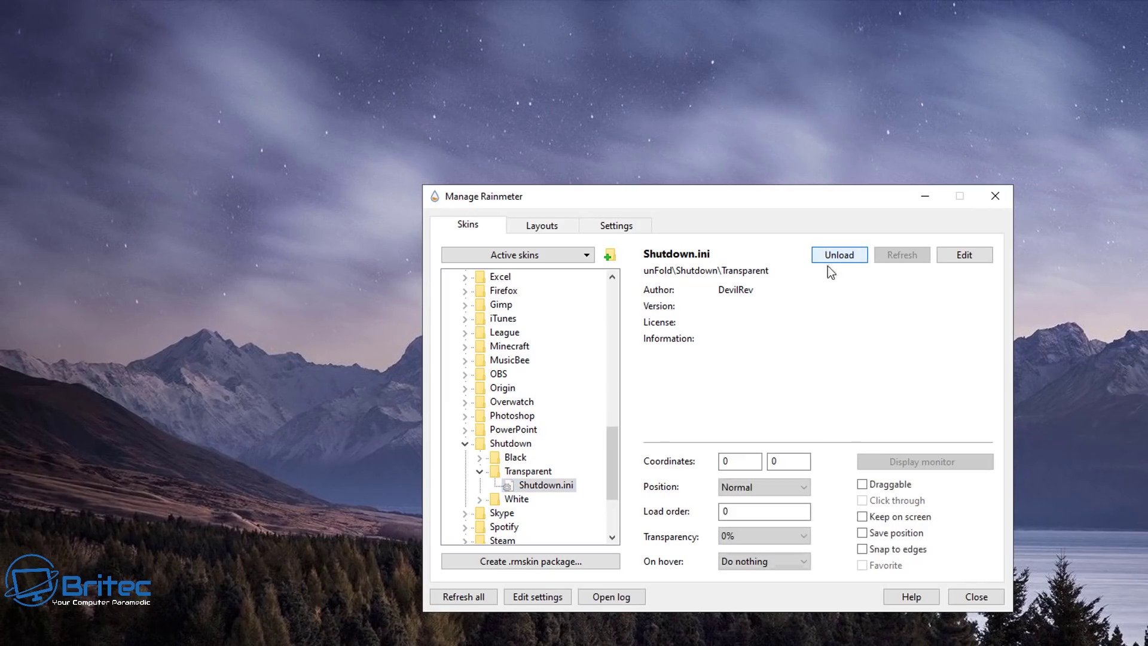
left_click(771, 536)
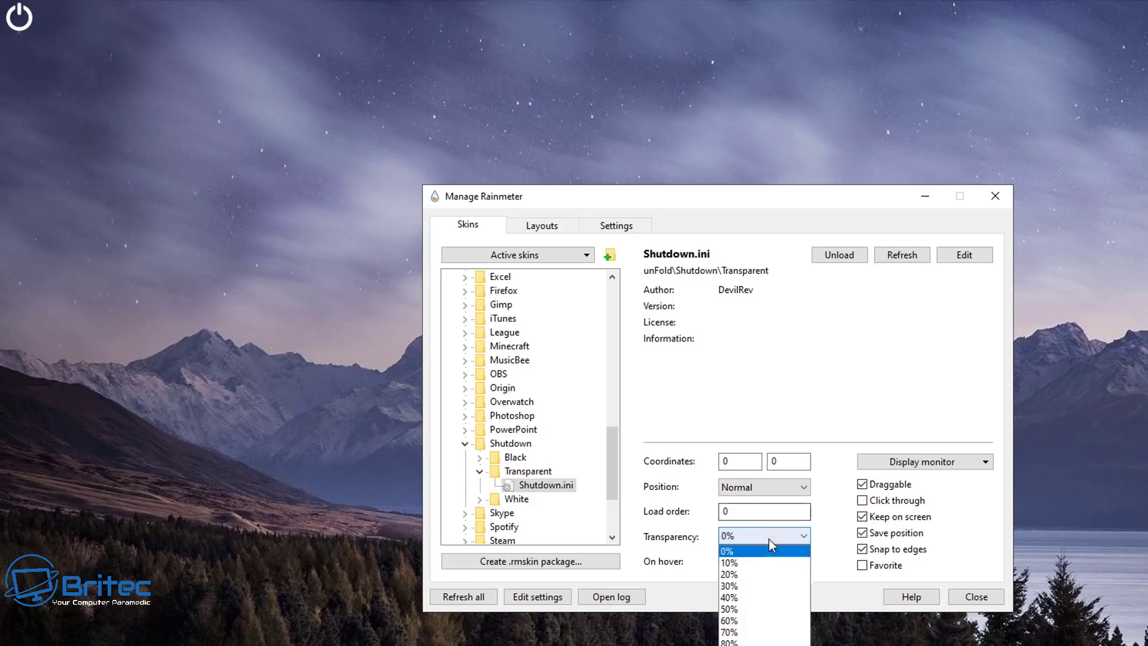
left_click(749, 572)
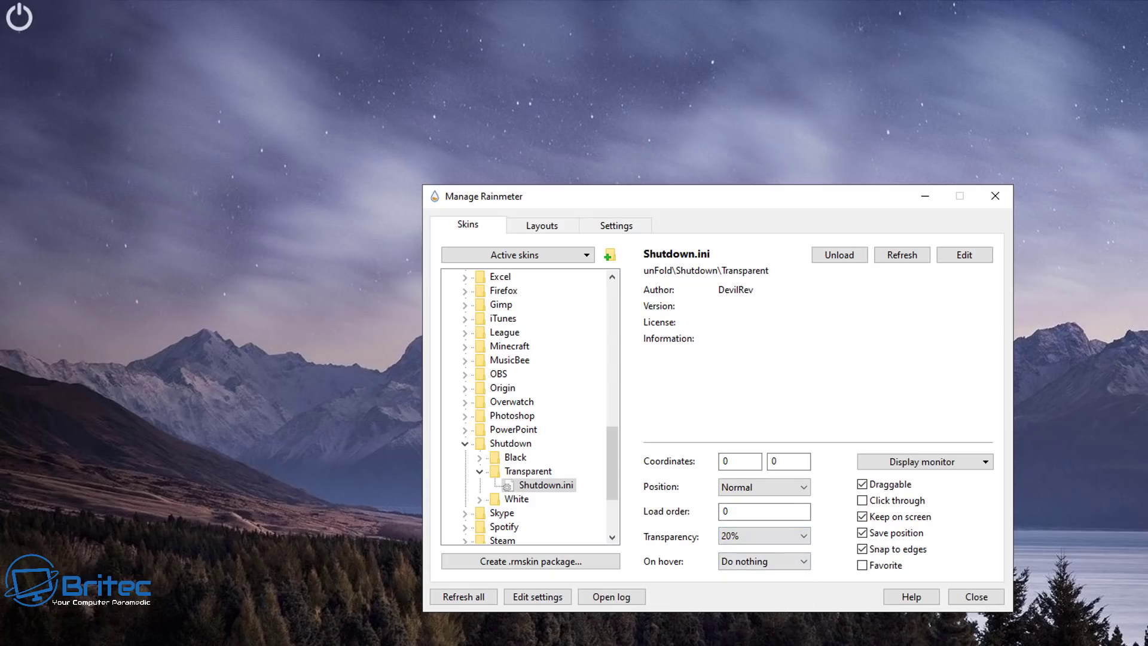
mouse_move(31, 33)
Load Trash.ini from the Transparent variant of unFold's Trash skin.
scroll(546, 503, "down", 3)
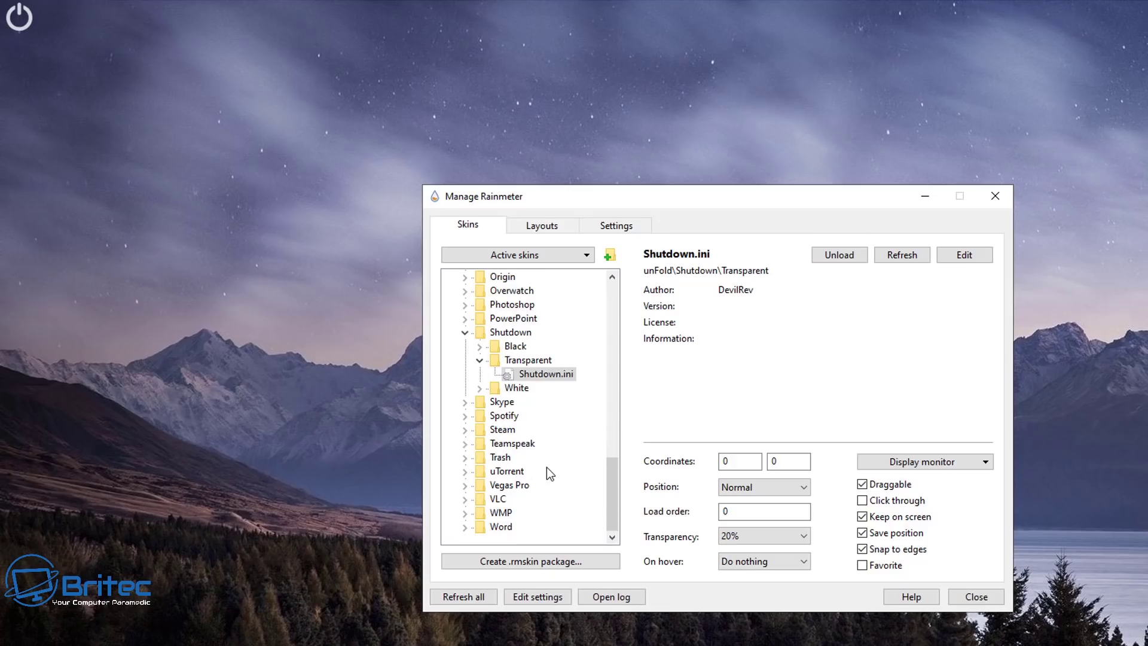
double_click(509, 459)
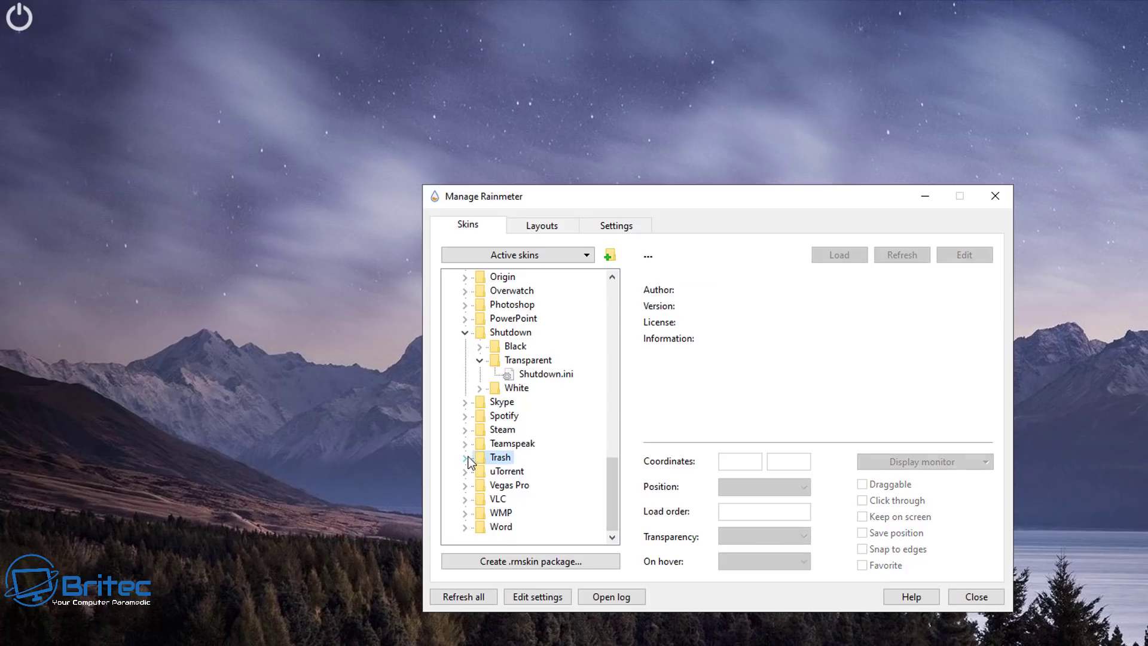
left_click(520, 485)
left_click(480, 485)
left_click(535, 498)
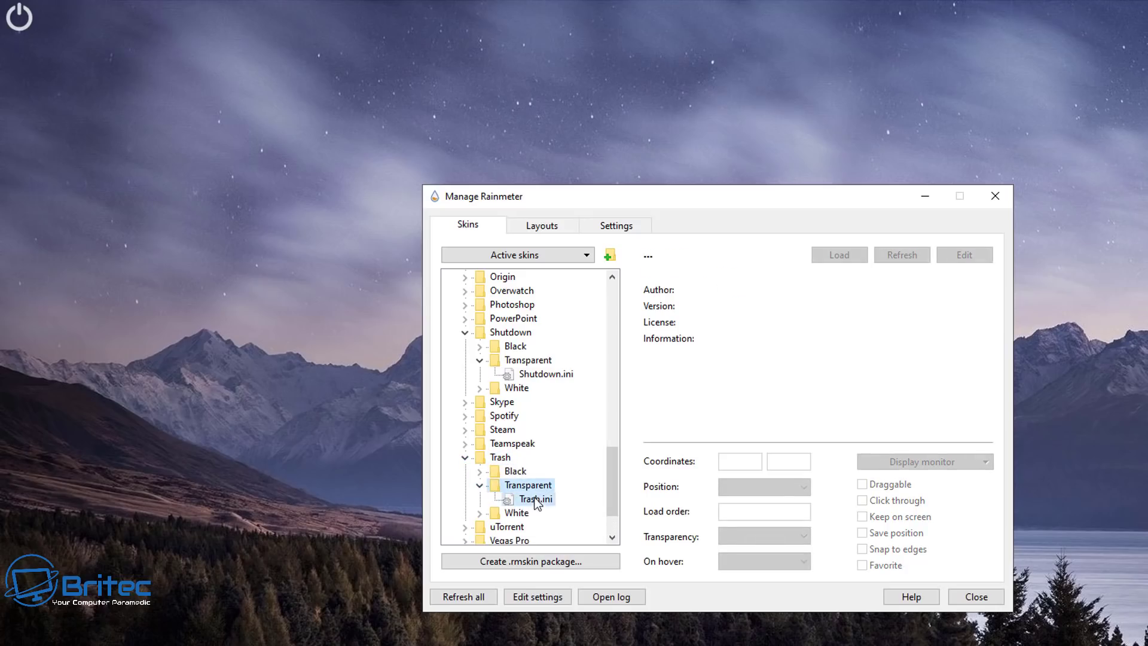
left_click(838, 257)
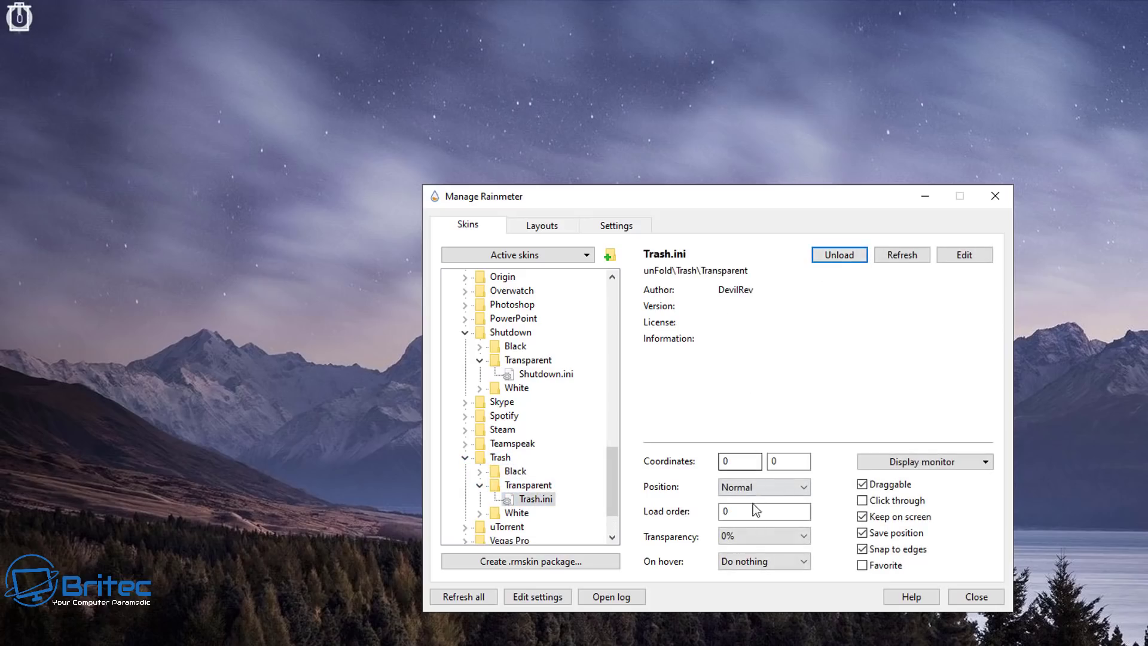
Set the Trash skin's transparency to 20% and its vertical coordinate to 50, placing it below the power icon.
left_click(750, 536)
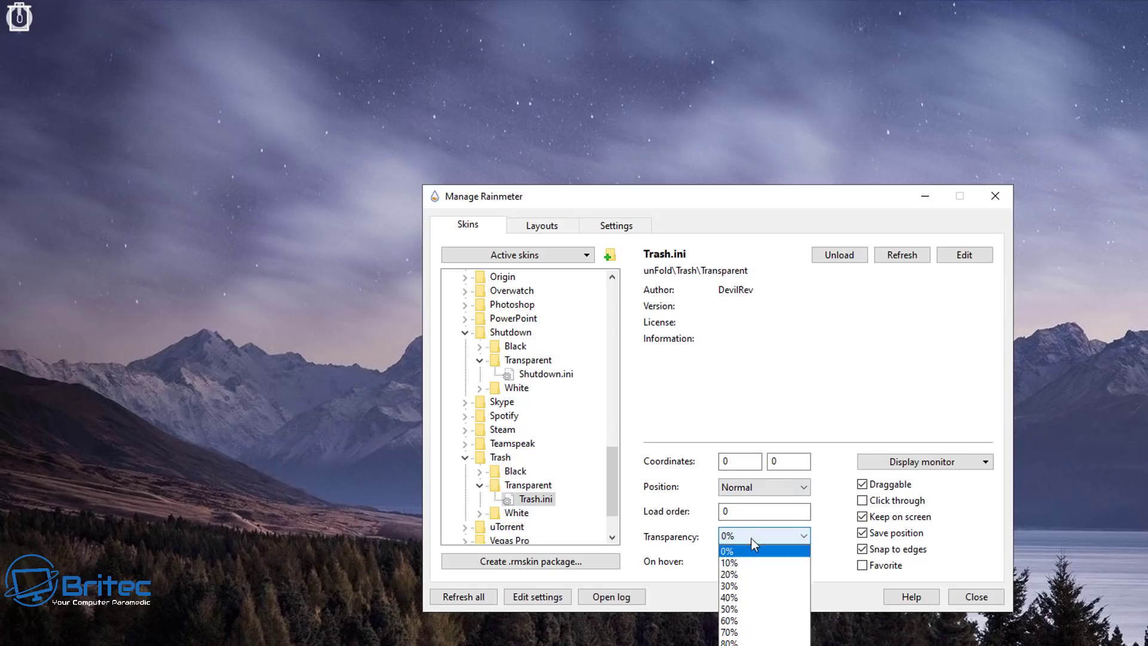
left_click(744, 570)
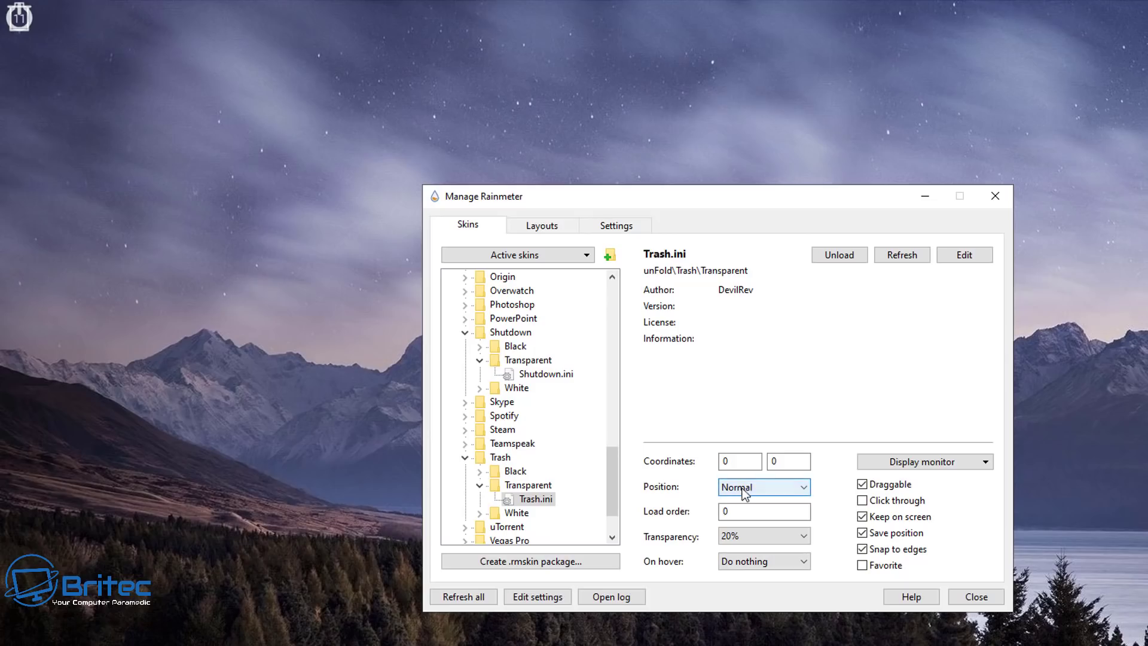
left_click_drag(781, 461, 751, 462)
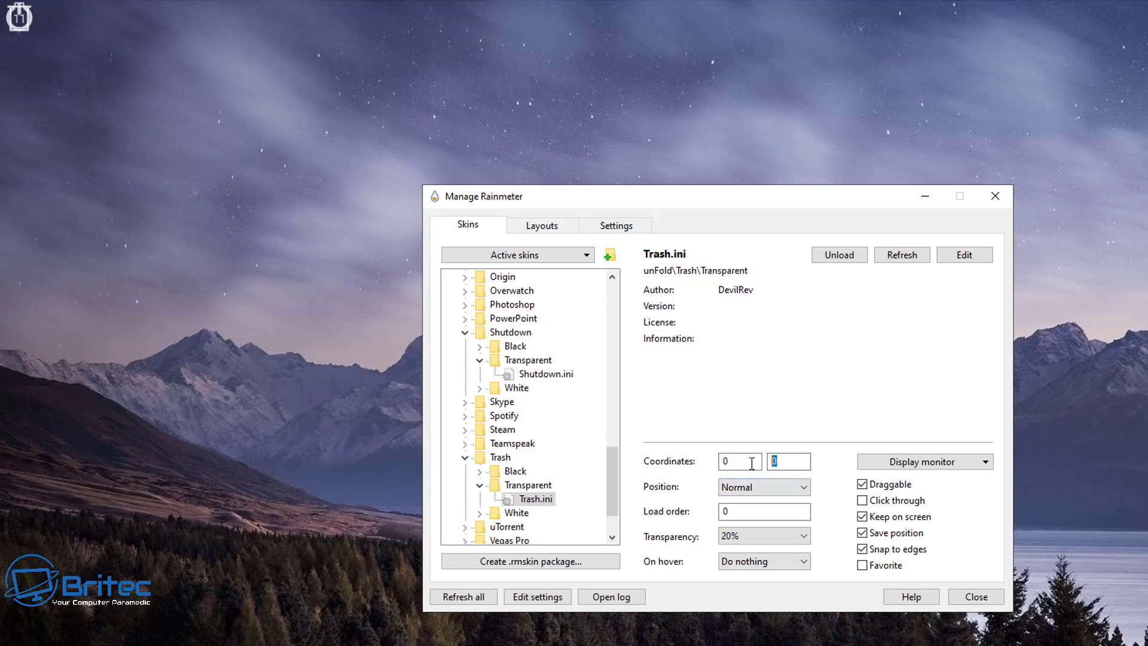
type("50")
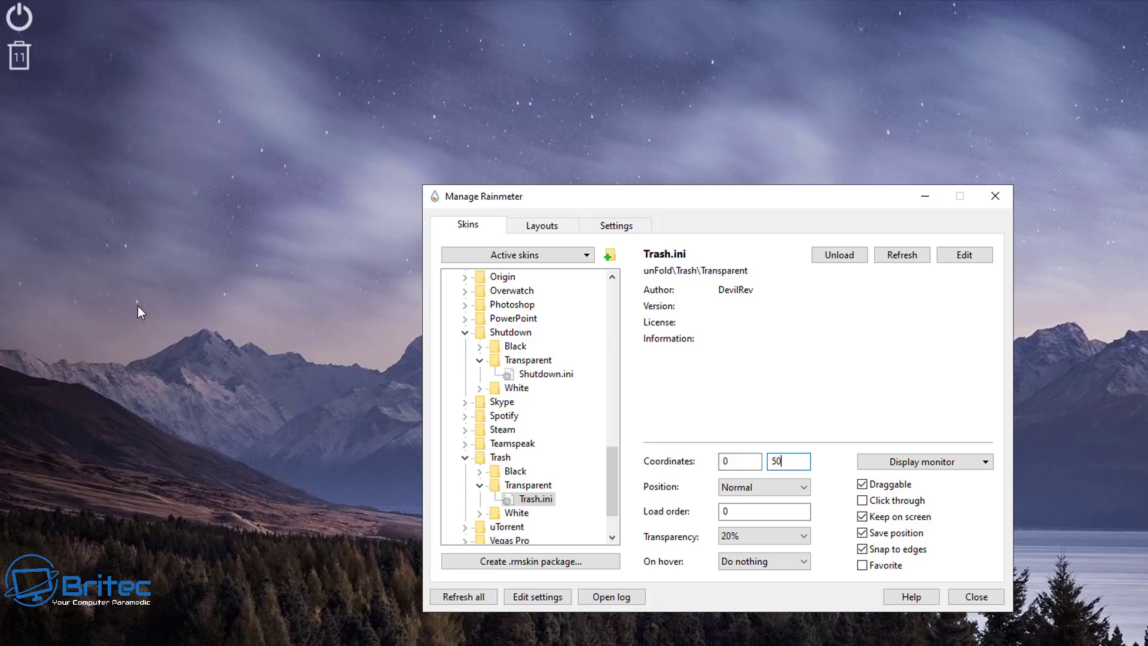
Load Chrome.ini from the Transparent variant of unFold's Chrome skin.
scroll(514, 419, "up", 2)
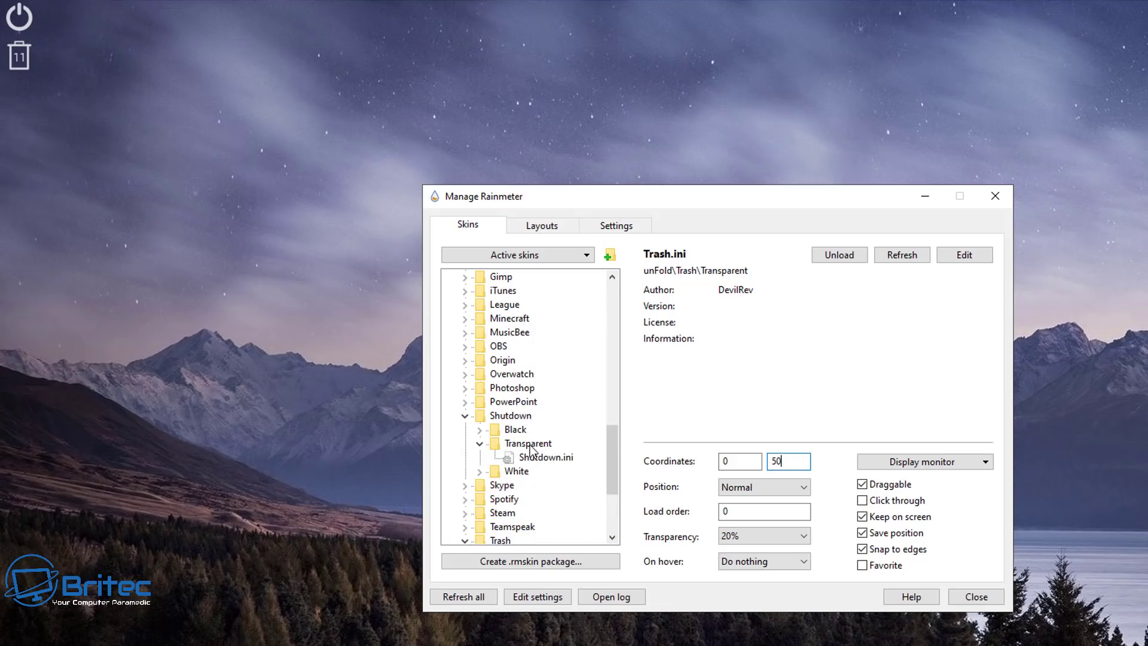
scroll(526, 448, "up", 4)
scroll(512, 445, "up", 1)
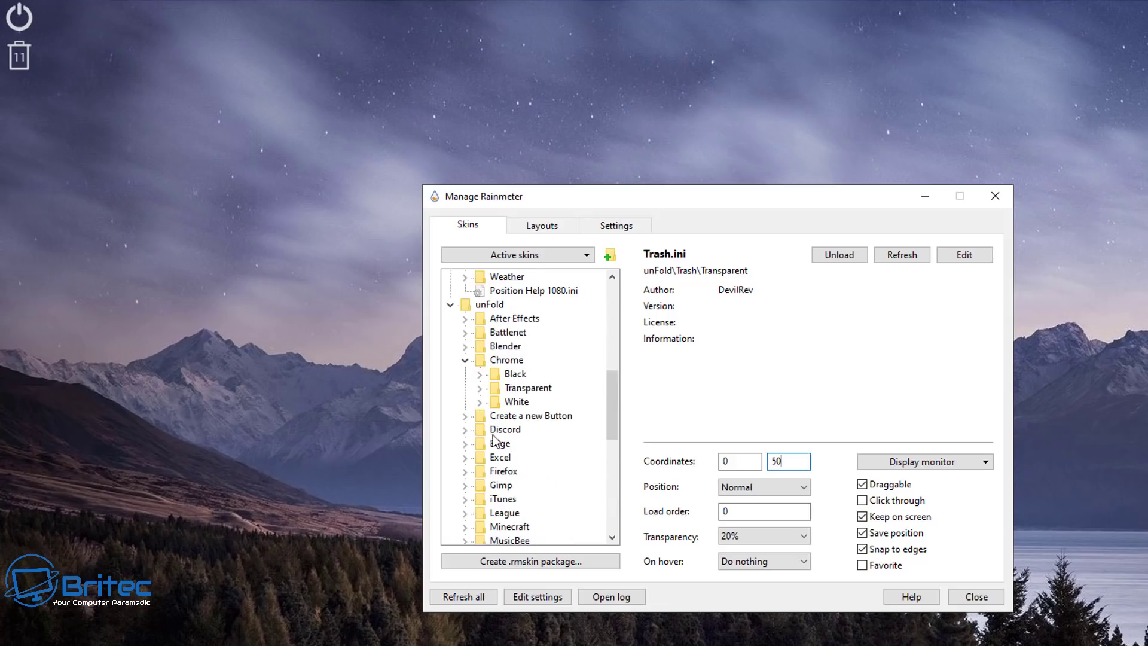
double_click(528, 388)
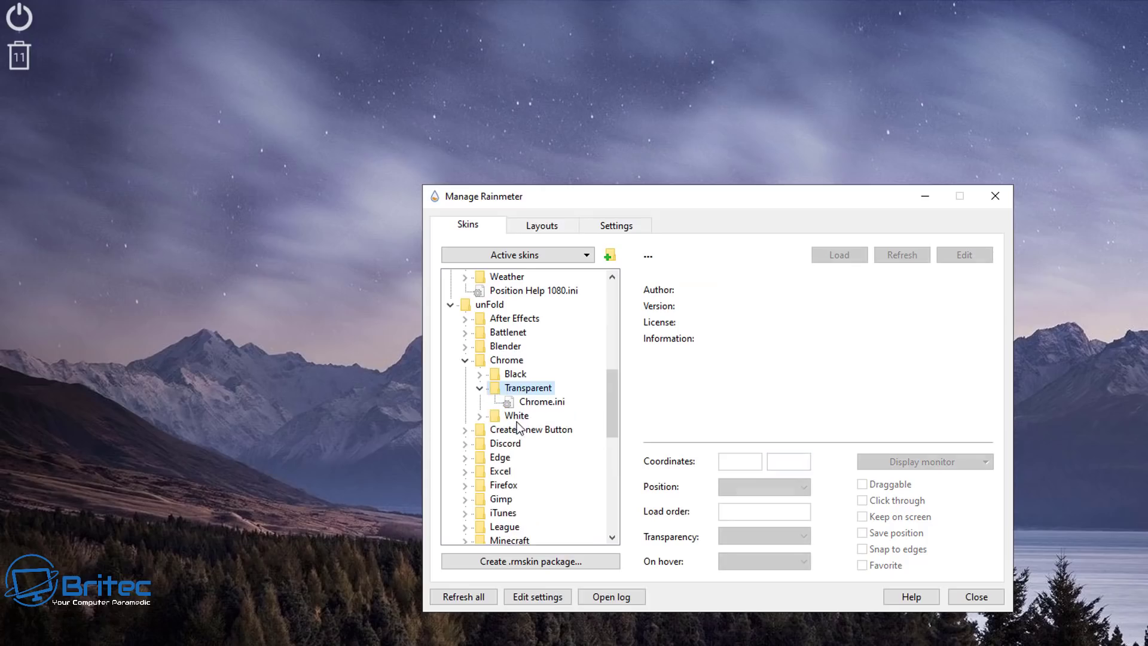
left_click(538, 401)
left_click(839, 256)
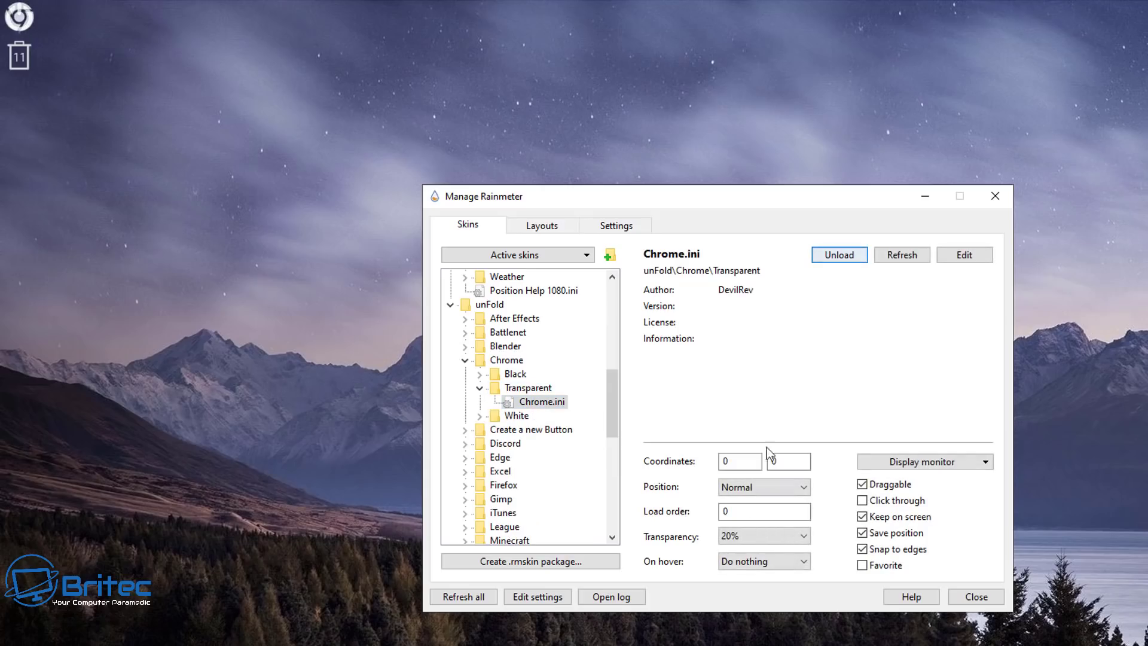
Set the Chrome skin's transparency to 20% and leave it draggable.
left_click(754, 538)
left_click(741, 569)
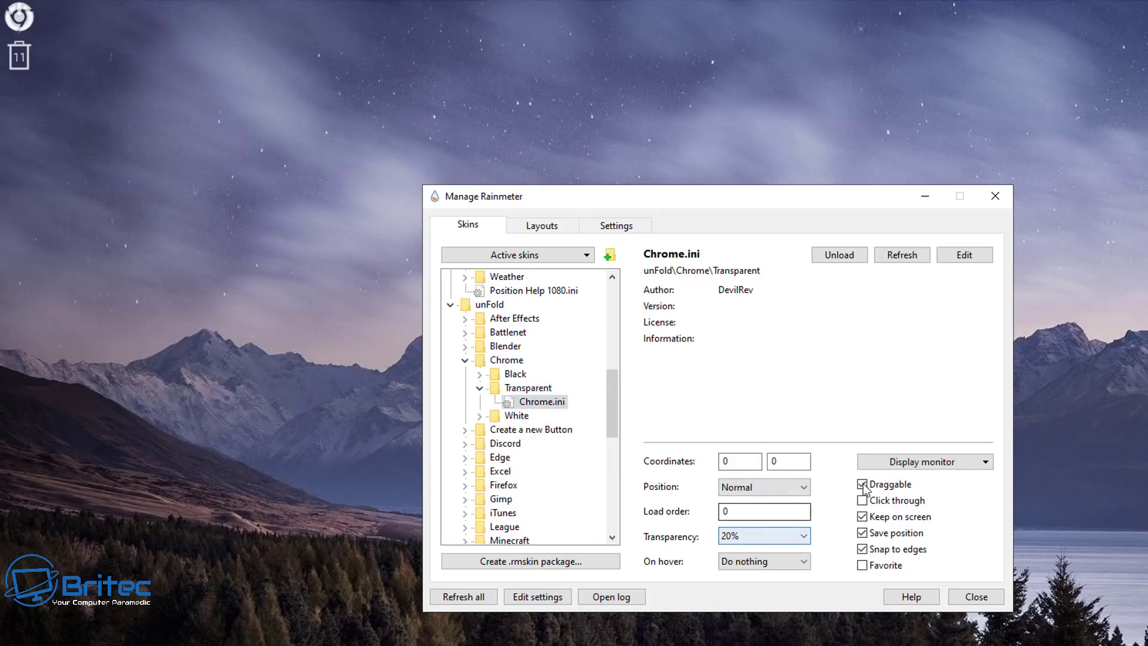
left_click(861, 484)
left_click(861, 484)
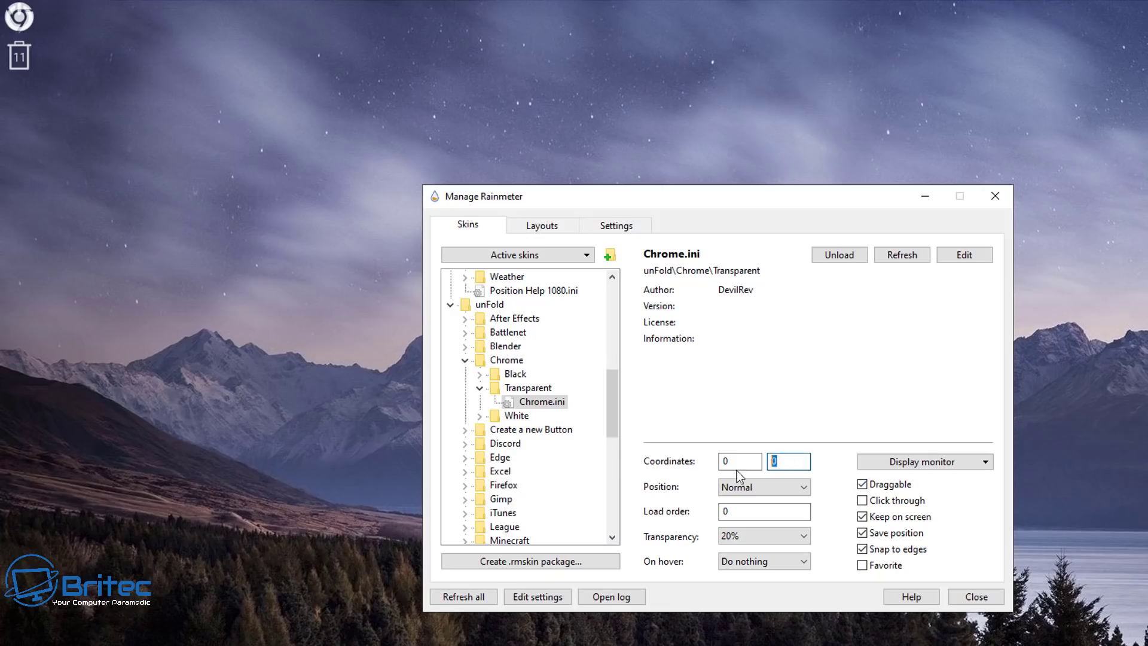
Set the Chrome skin's vertical coordinate to 150, leaving a gap below the trash icon.
type("100")
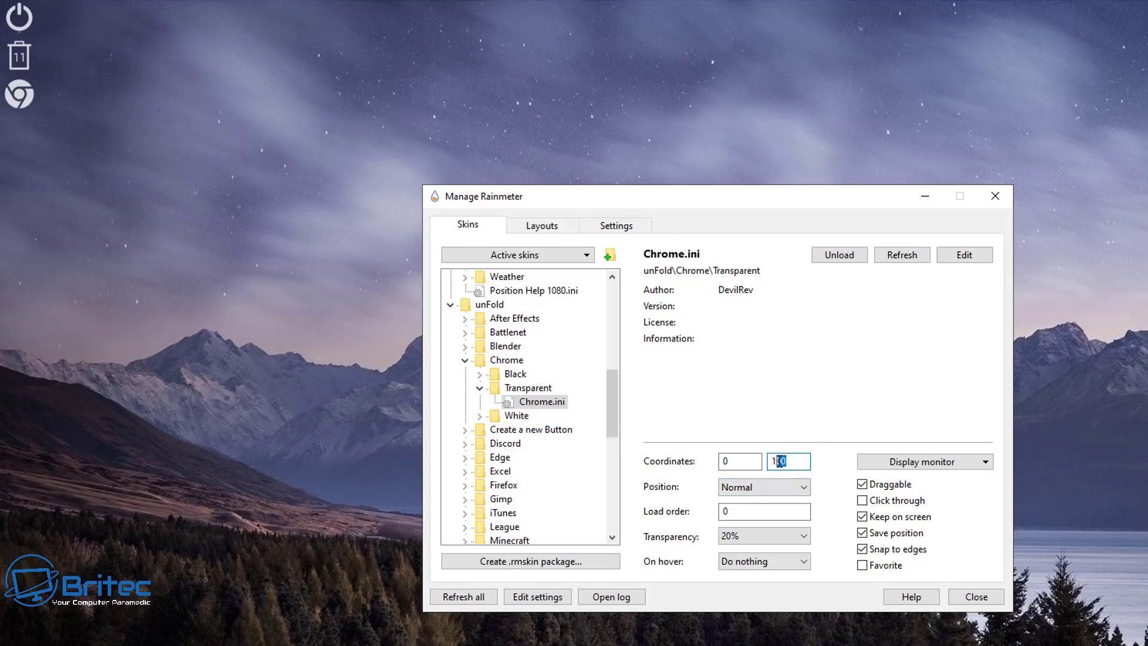
type("50")
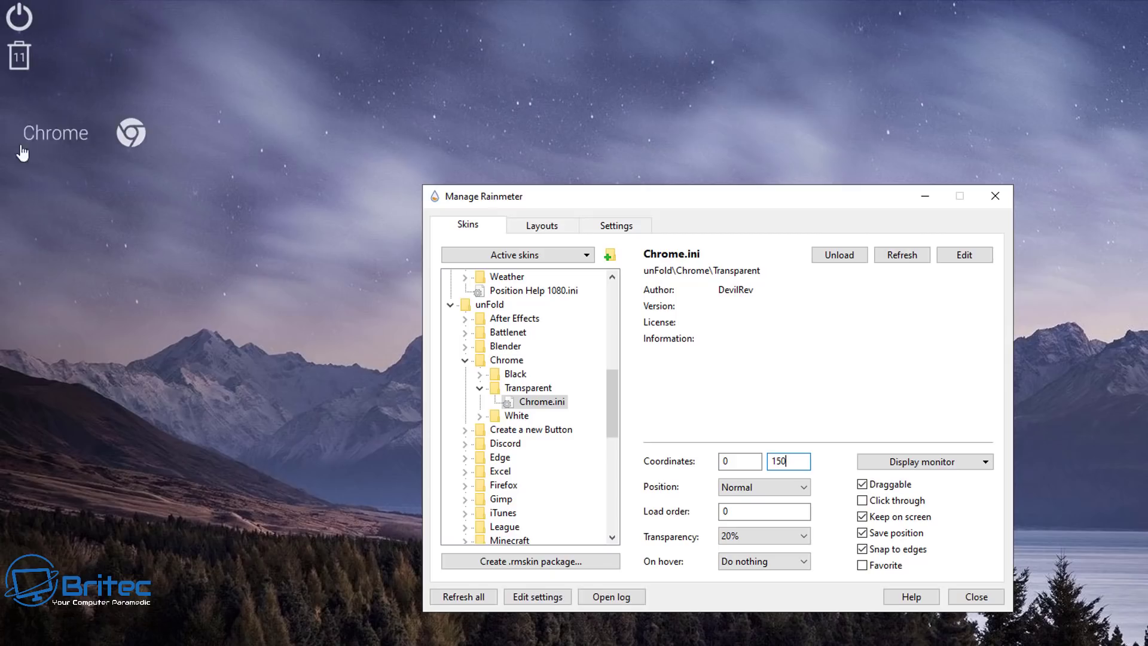
Load Discord.ini from the Transparent variant of unFold's Discord skin.
left_click(464, 443)
double_click(502, 472)
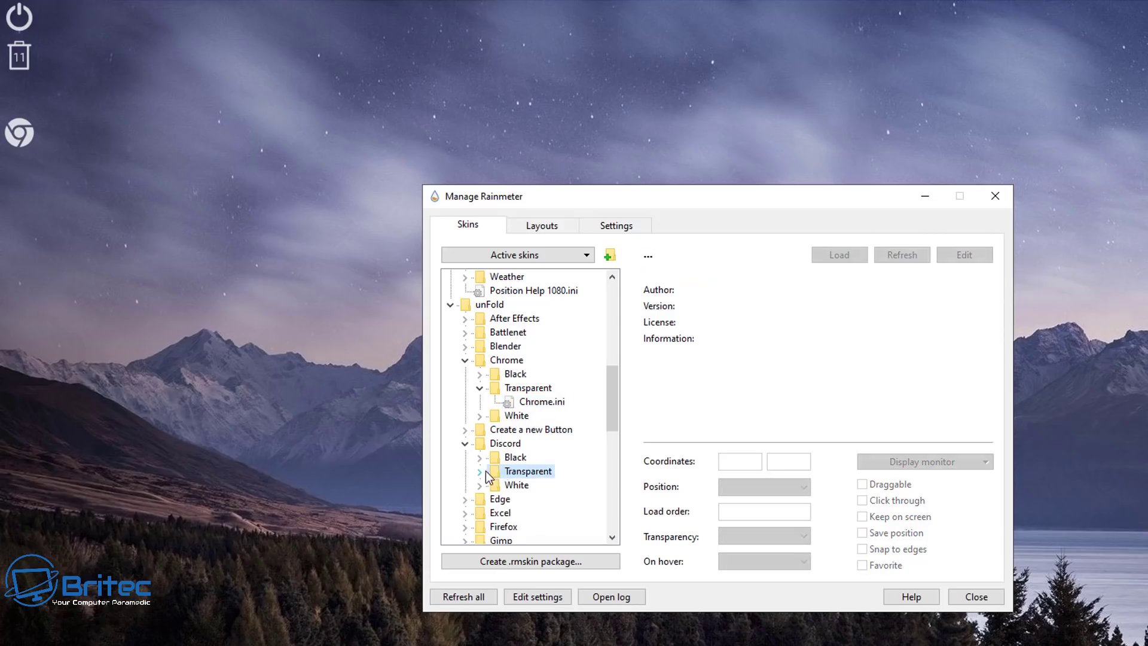
left_click(540, 485)
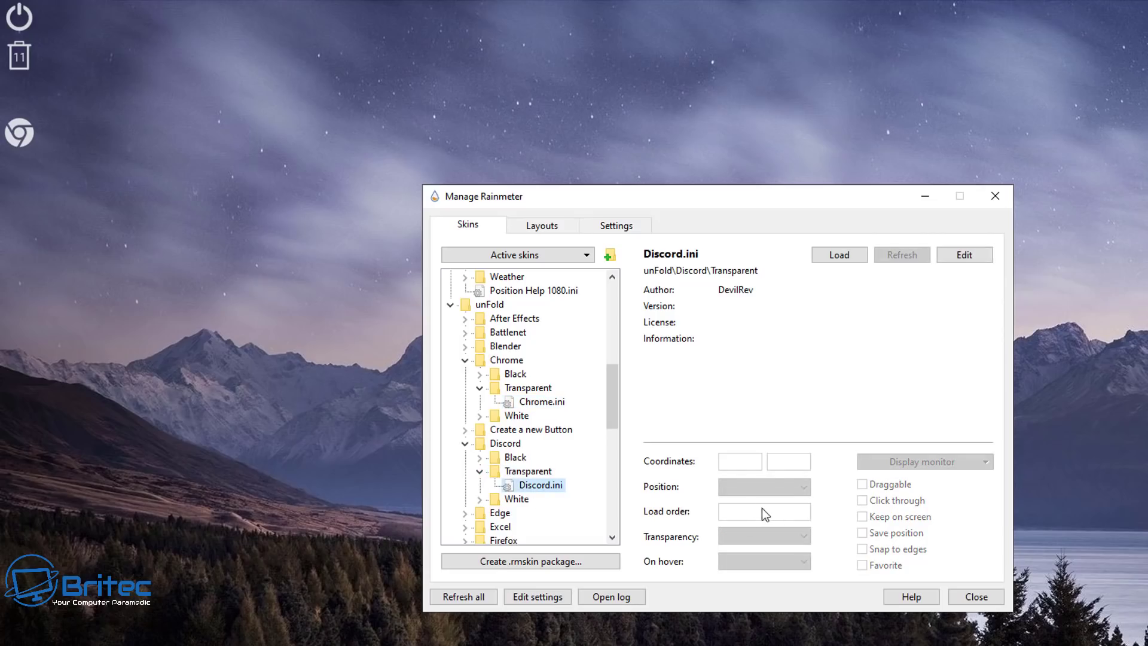
left_click(824, 255)
Set the Discord skin's transparency to 20% and its vertical coordinate to 200, placing it below the Chrome icon.
left_click(777, 535)
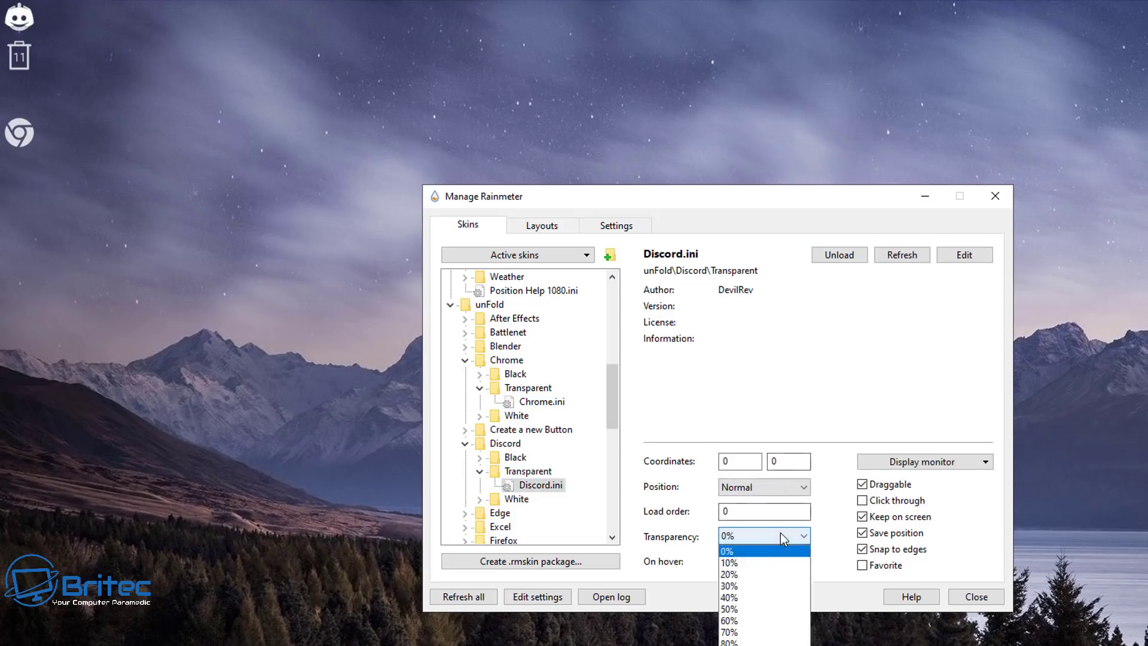
left_click(755, 573)
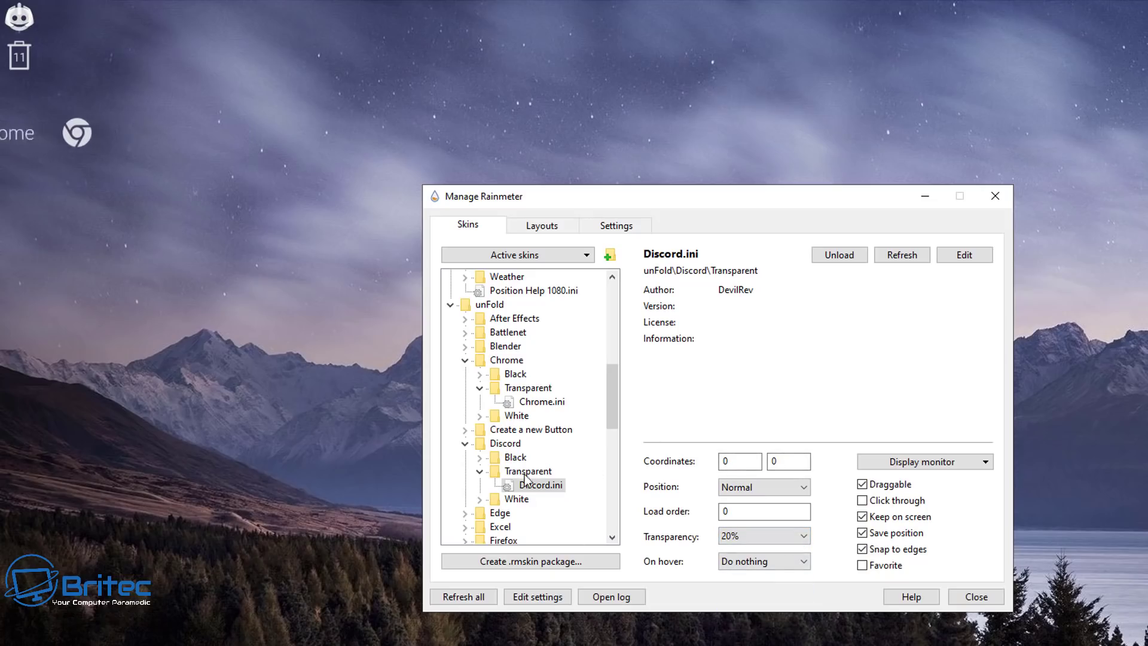
left_click(540, 401)
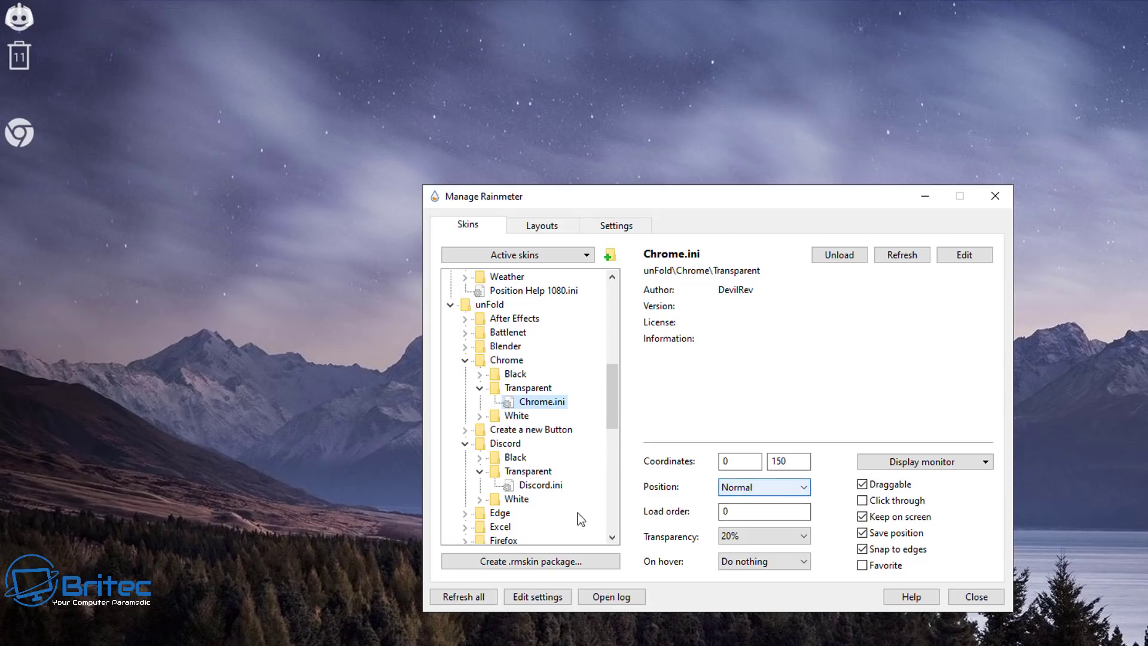
left_click(533, 484)
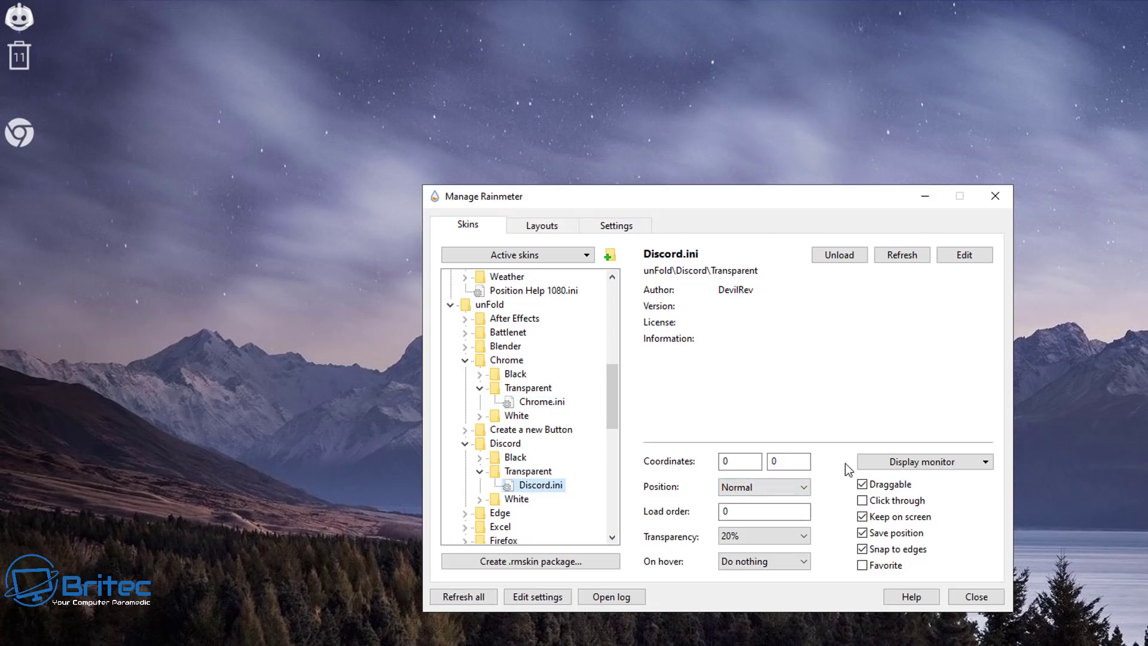
type("200")
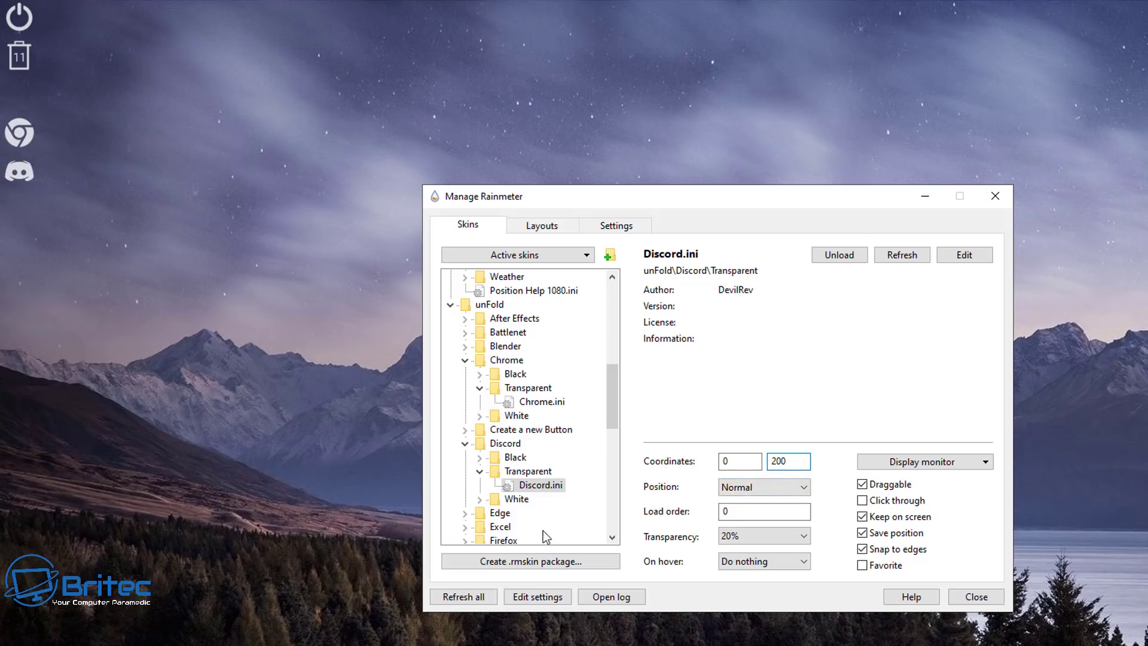
Load Steam.ini from the Transparent variant of unFold's Steam skin.
scroll(543, 530, "down", 2)
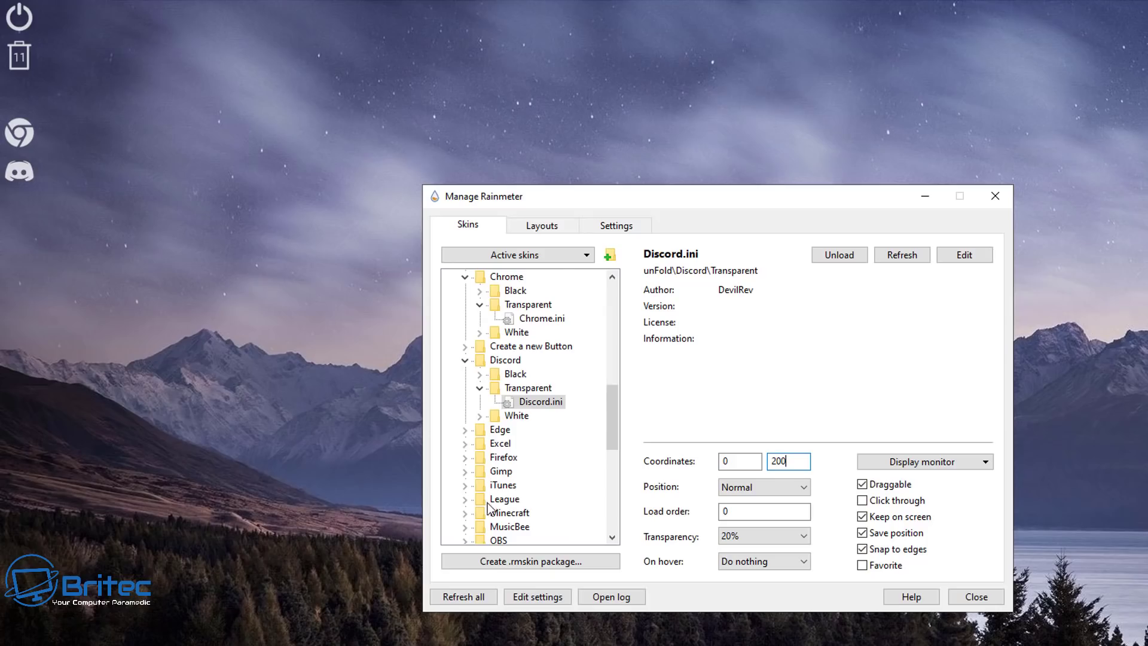
scroll(518, 518, "down", 1)
scroll(519, 518, "down", 2)
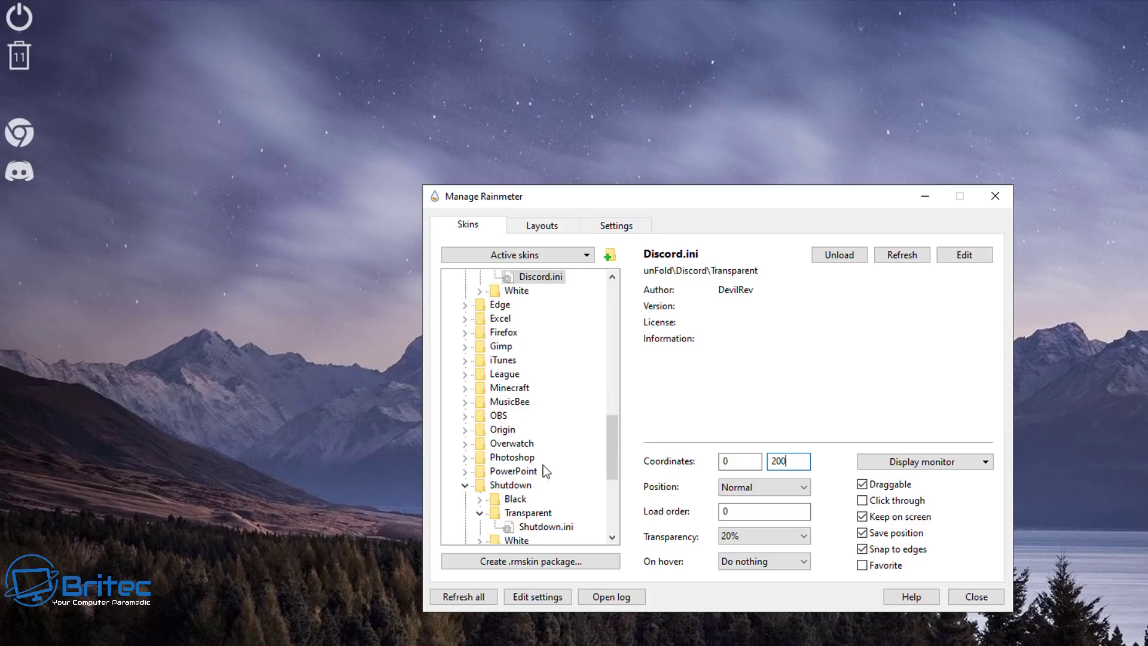
scroll(545, 472, "down", 3)
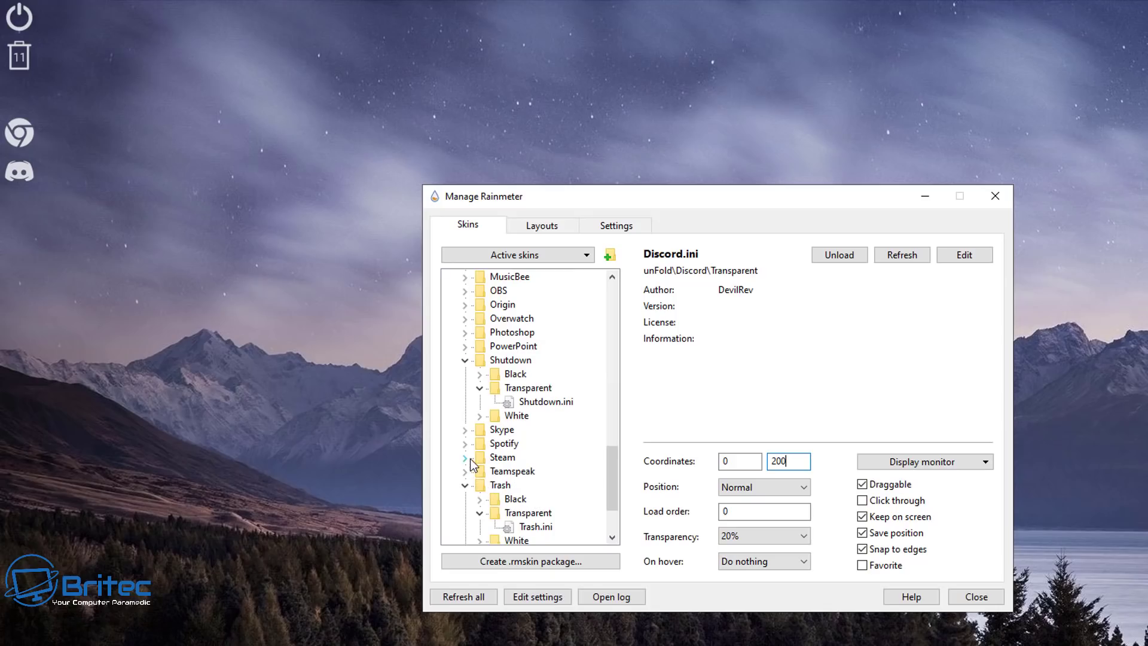
left_click(465, 457)
double_click(527, 484)
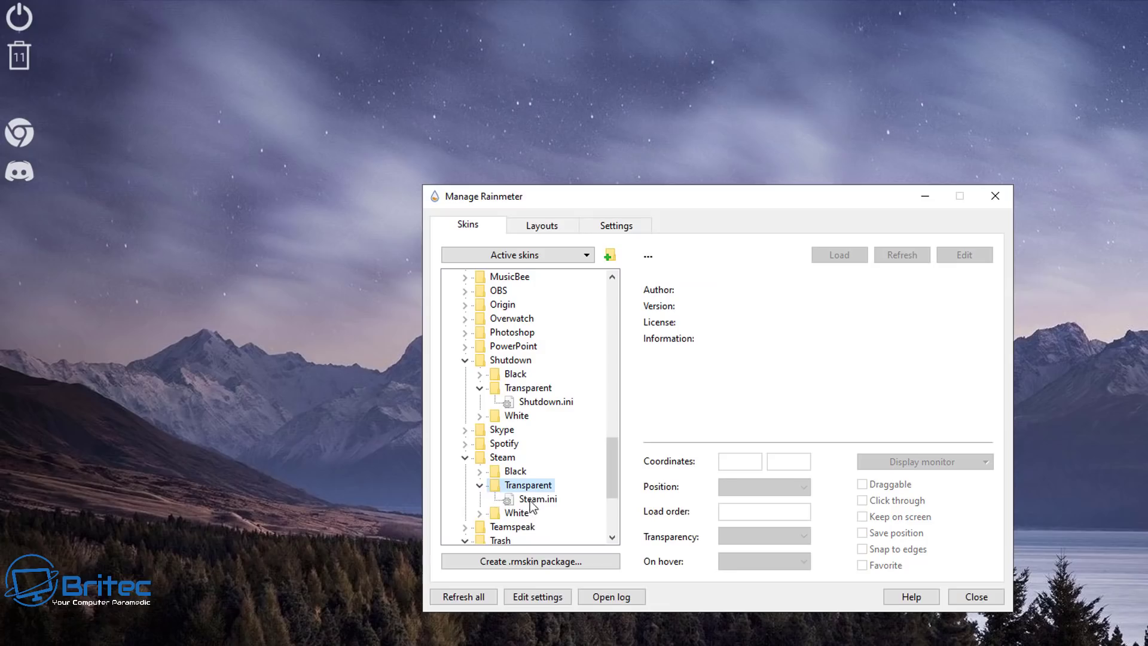
left_click(531, 499)
left_click(839, 255)
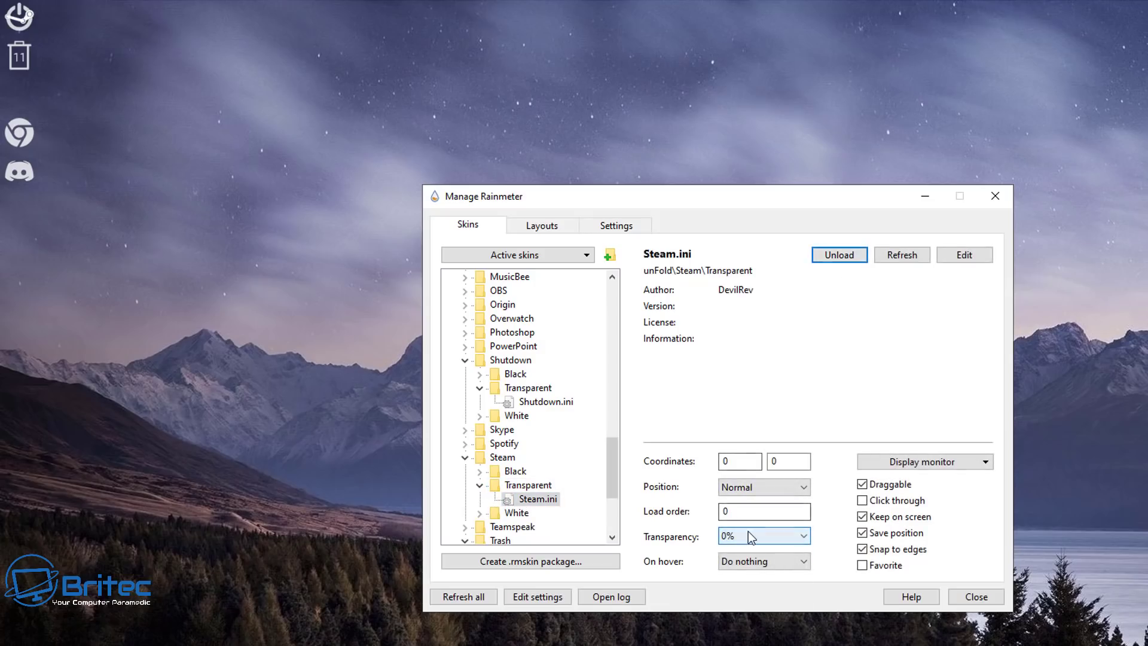
Set the Steam skin's transparency to 20% and its vertical coordinate to 250, placing it below the Discord icon.
left_click(748, 531)
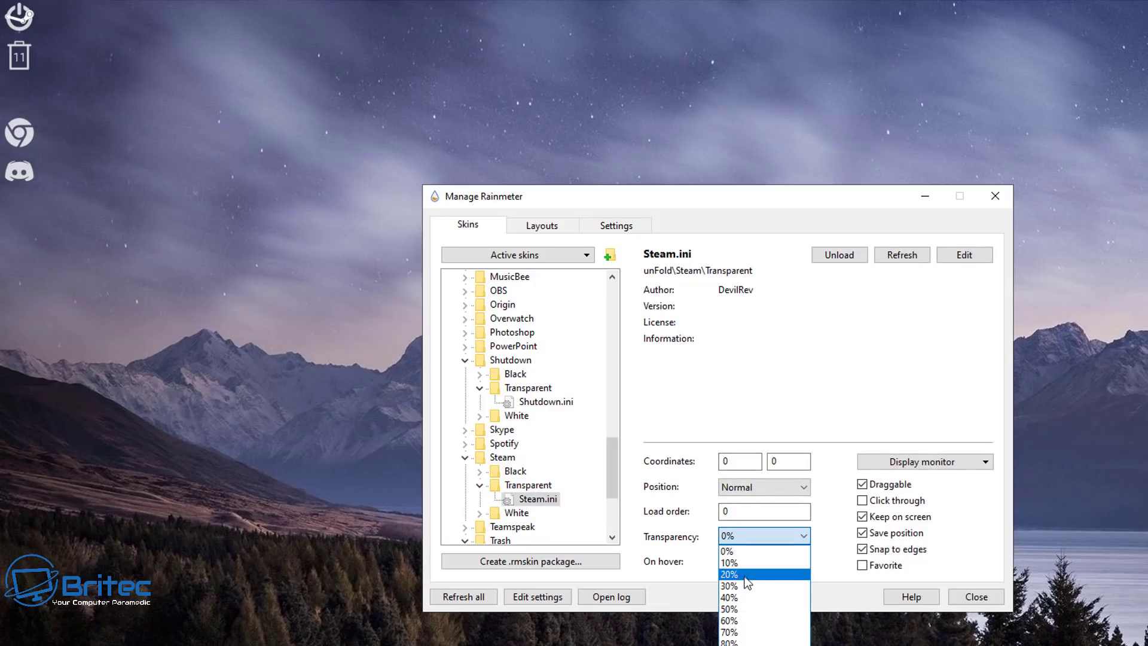
left_click(747, 575)
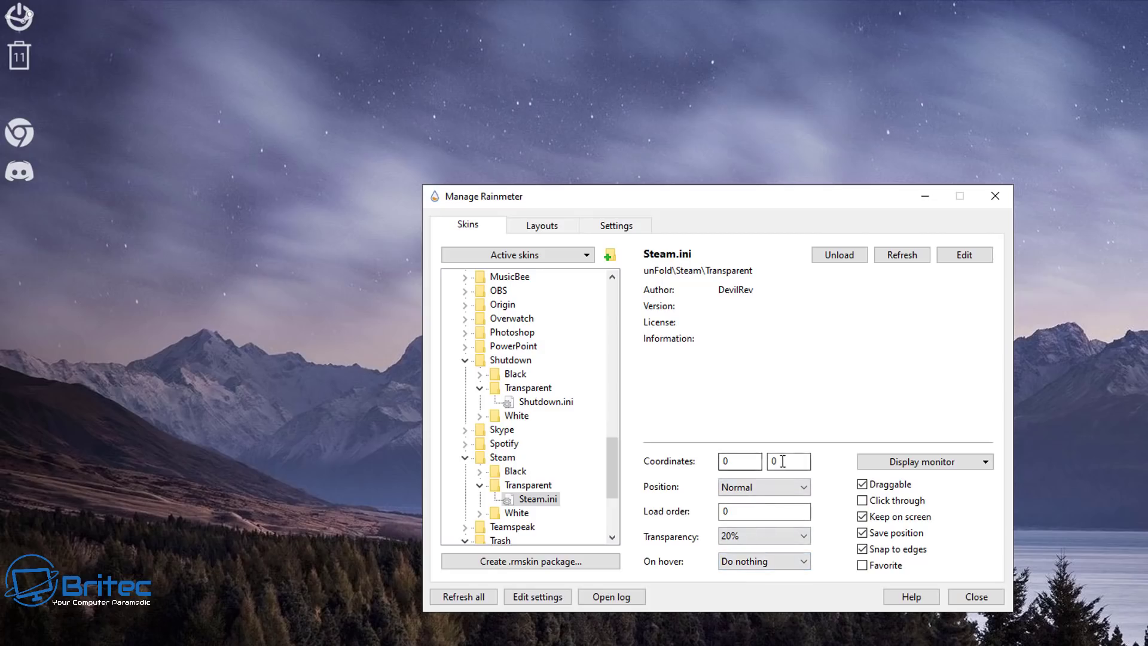
left_click_drag(781, 462, 754, 464)
type("200")
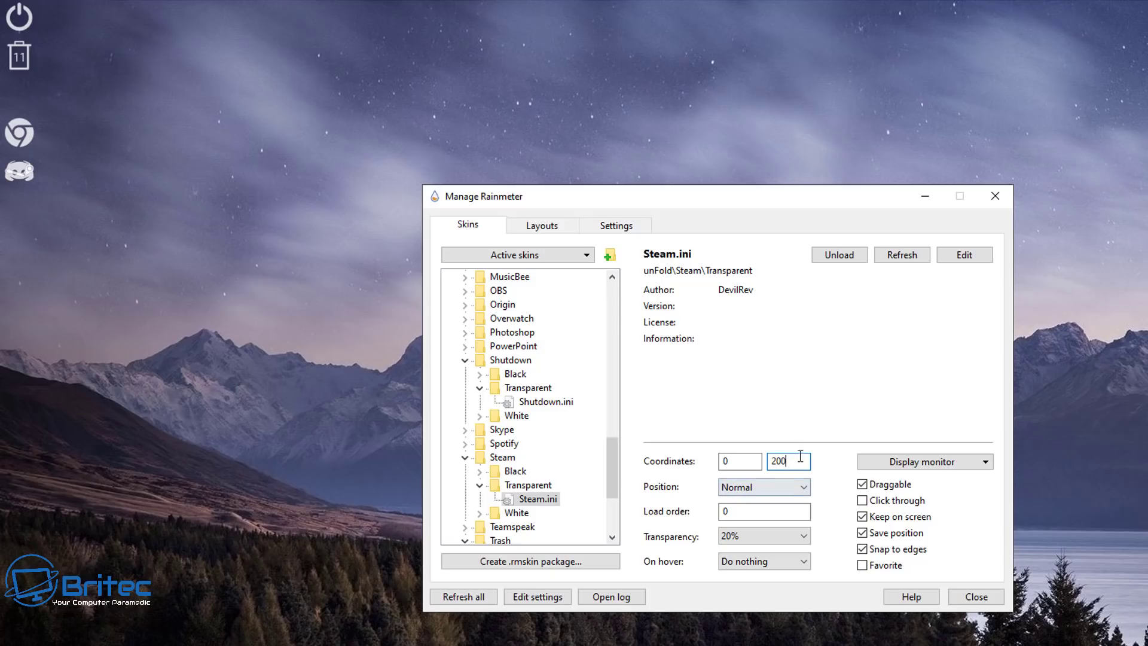
type("50")
mouse_move(25, 222)
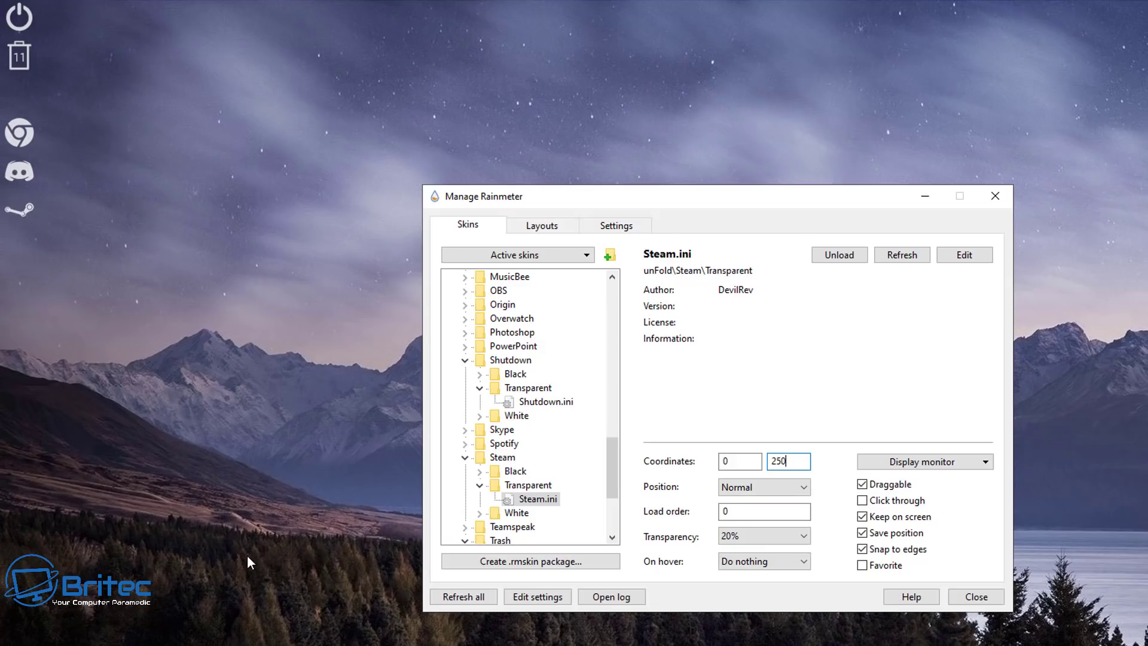
Load uTorrent.ini from the Transparent variant of unFold's uTorrent skin.
scroll(558, 515, "down", 2)
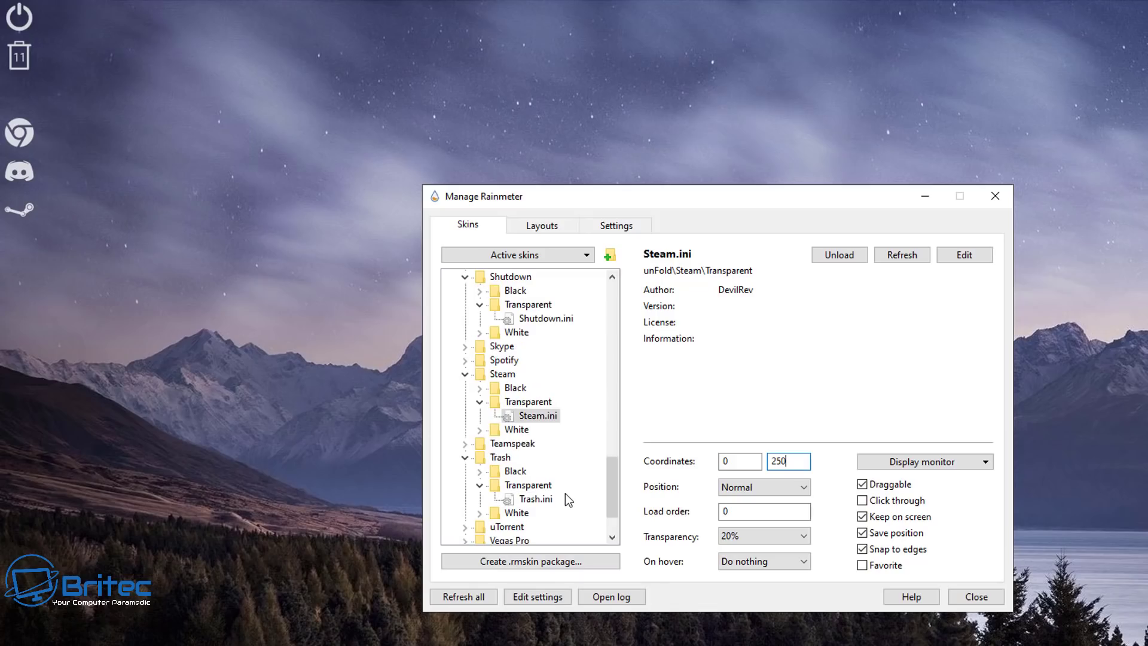
scroll(565, 493, "down", 1)
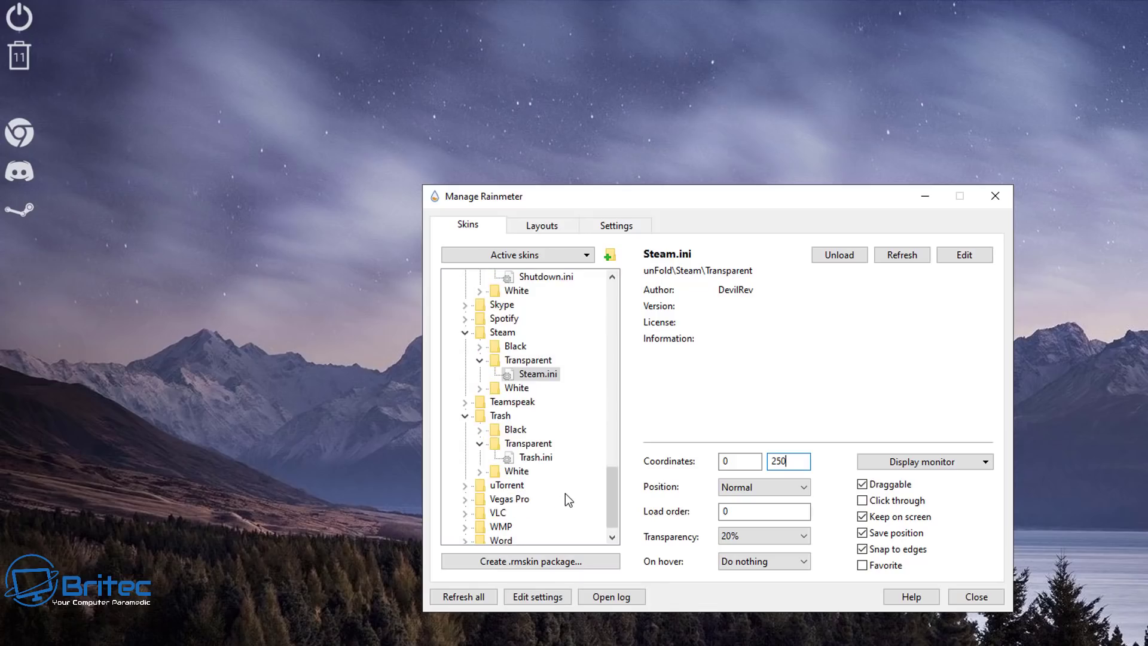
left_click(464, 486)
left_click(527, 512)
left_click(480, 513)
left_click(541, 526)
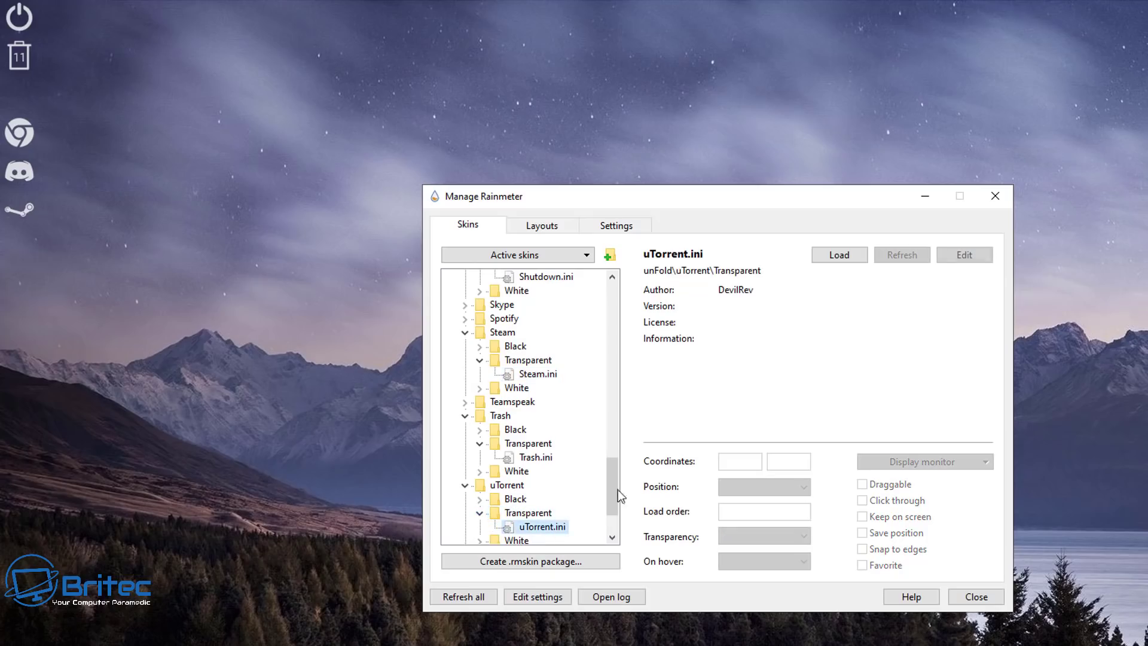
left_click(838, 256)
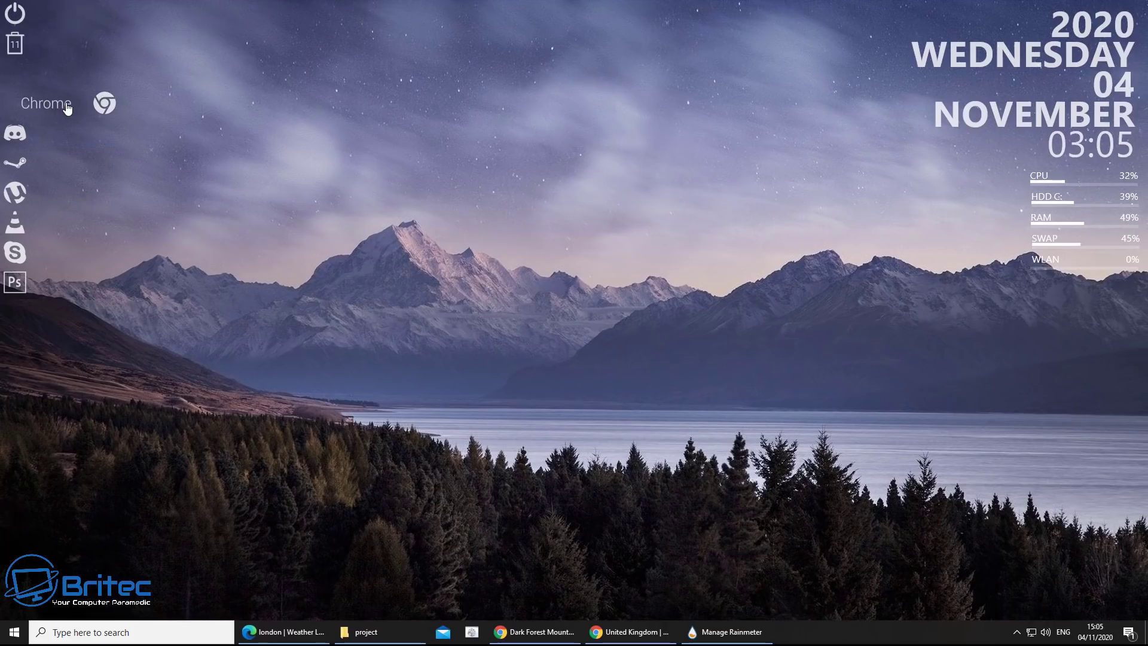
Test the Chrome and VLC desktop shortcuts by launching and closing each program, accepting VLC's default network access policy.
left_click(67, 105)
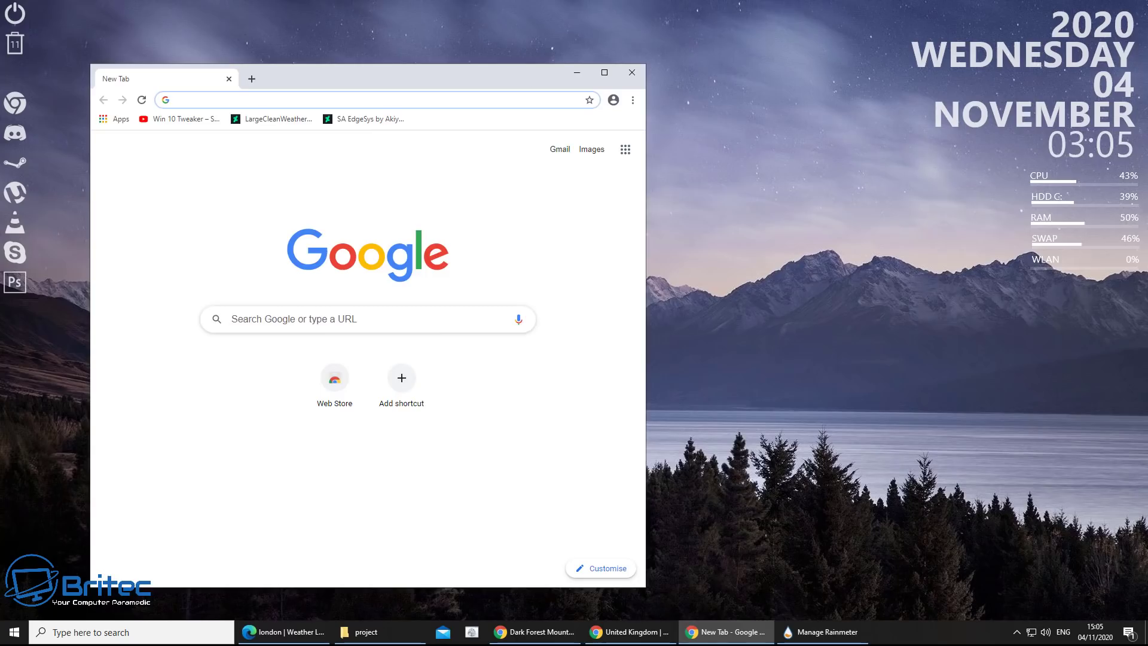
left_click(795, 49)
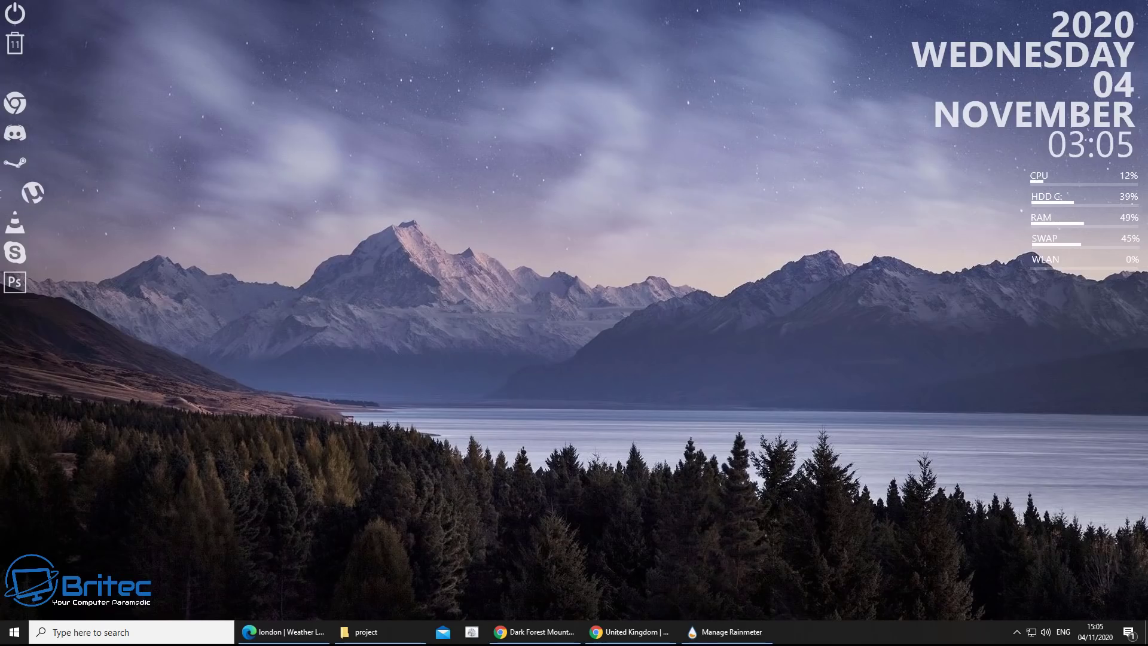
left_click(89, 222)
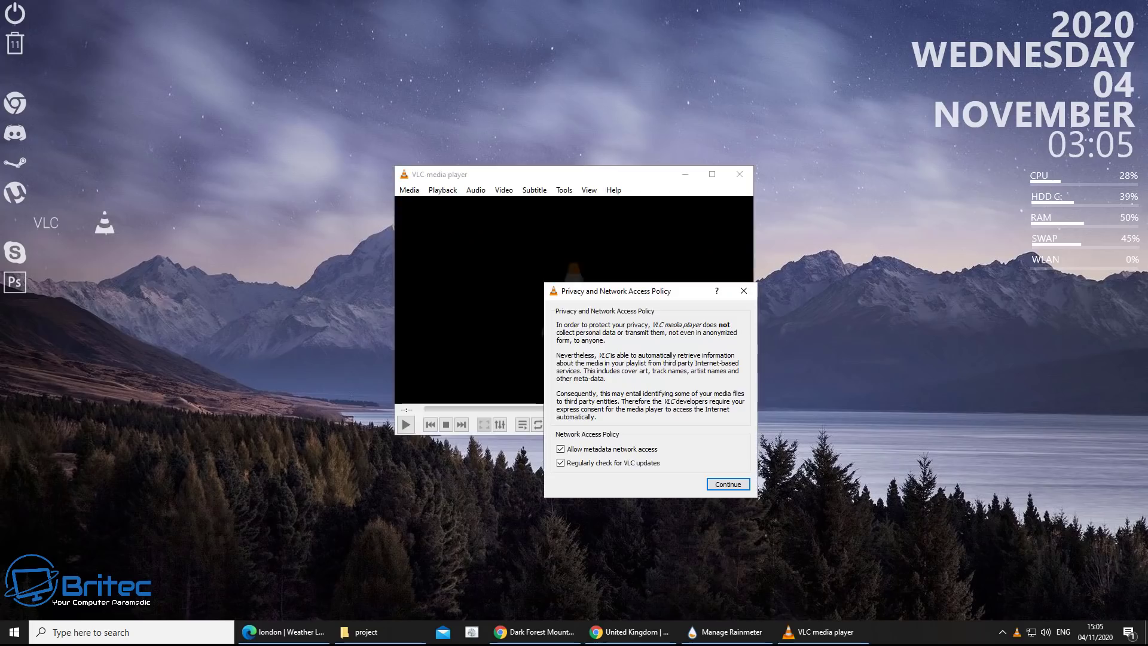
key("Return")
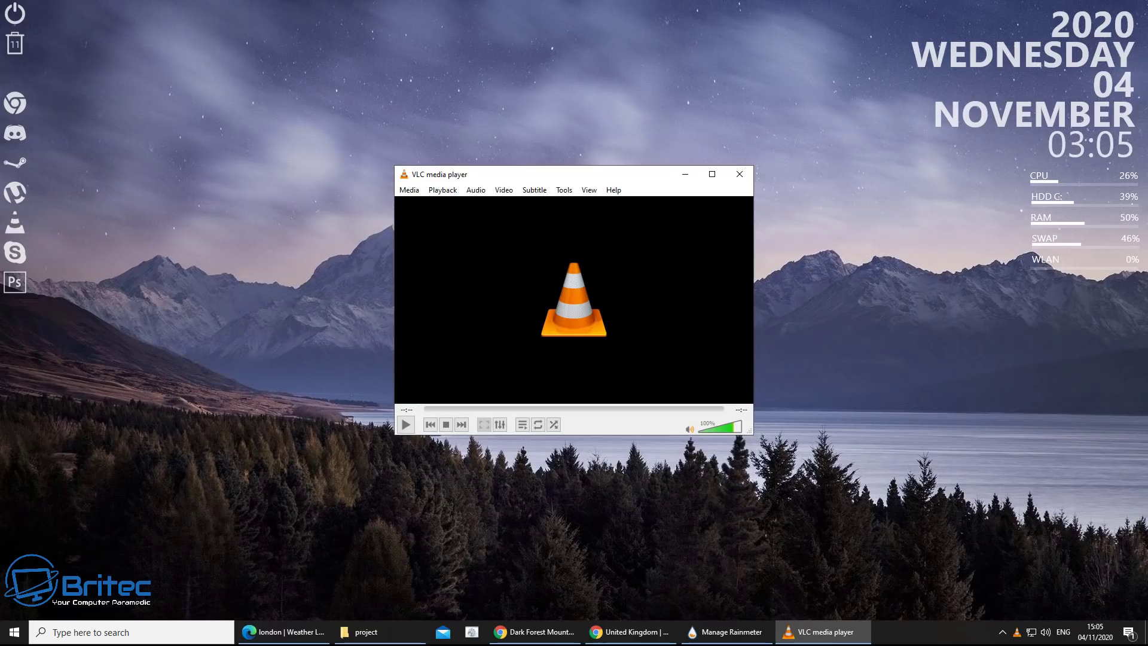
left_click(739, 174)
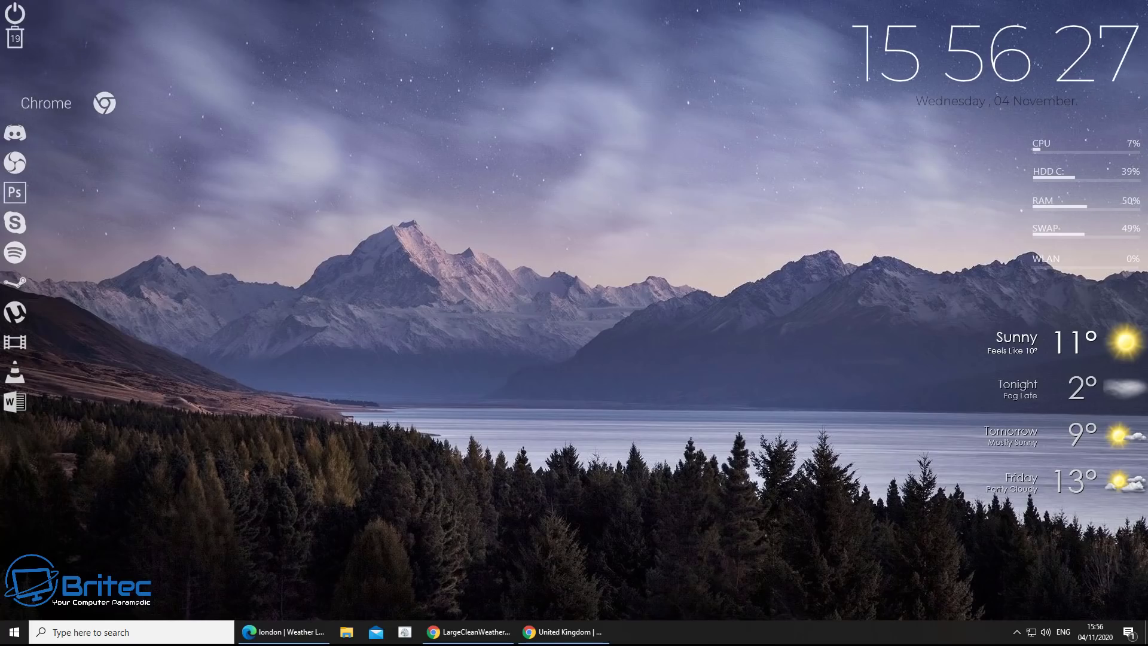
Check the shortcuts on the finished desktop by launching Chrome, moving its window aside and closing it, and opening and closing VLC.
left_click(105, 103)
left_click_drag(355, 48, 594, 61)
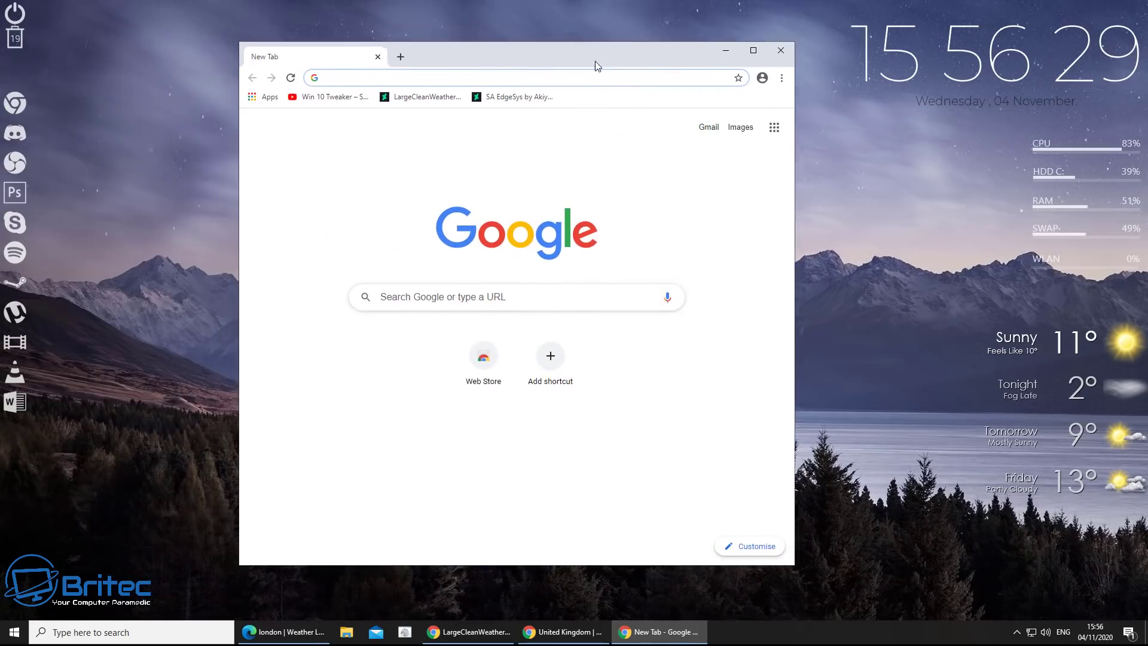
left_click(780, 50)
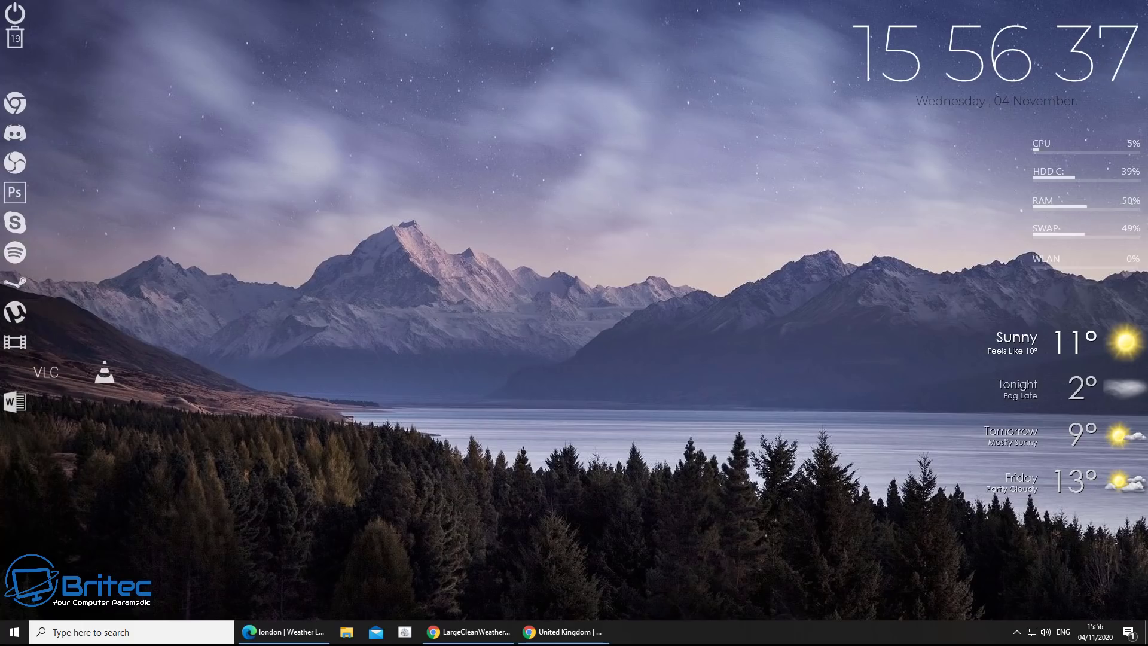
left_click(105, 372)
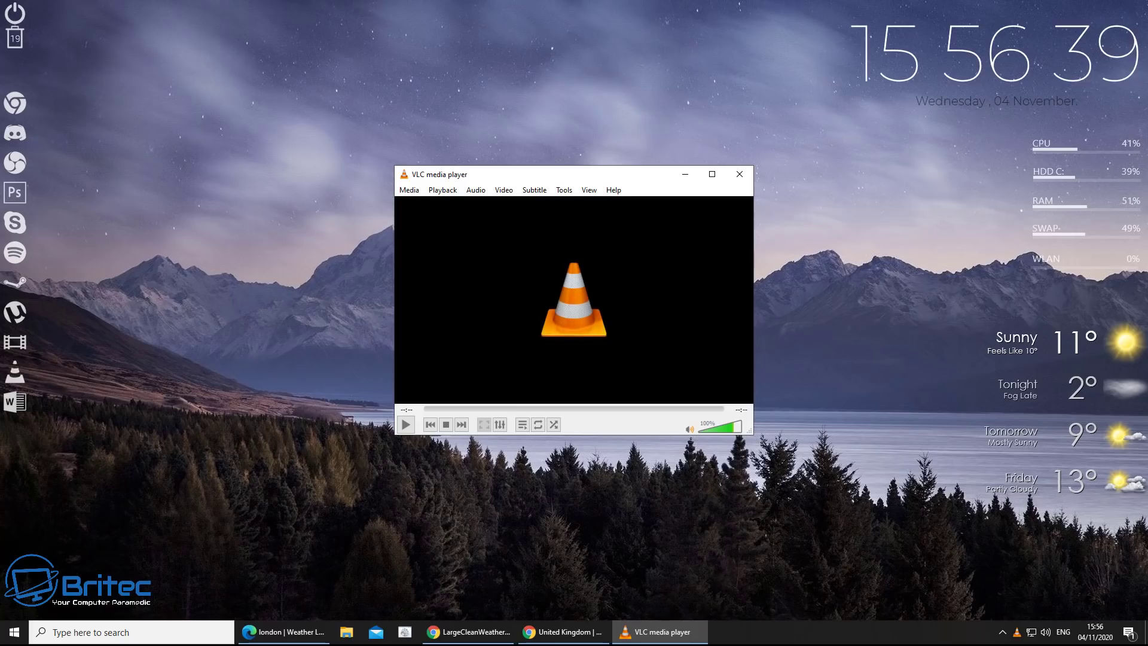
left_click(739, 174)
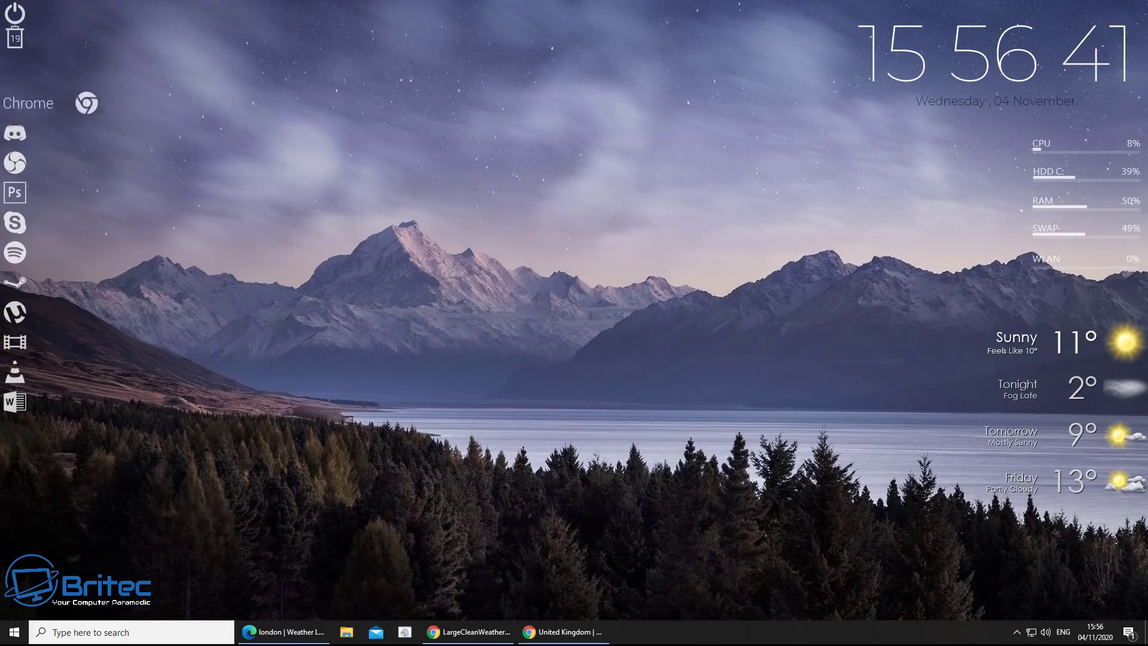
Launch Chrome twice from its desktop shortcut, moving the window clear of the icon column and closing it each time.
left_click(87, 103)
left_click_drag(328, 53, 601, 70)
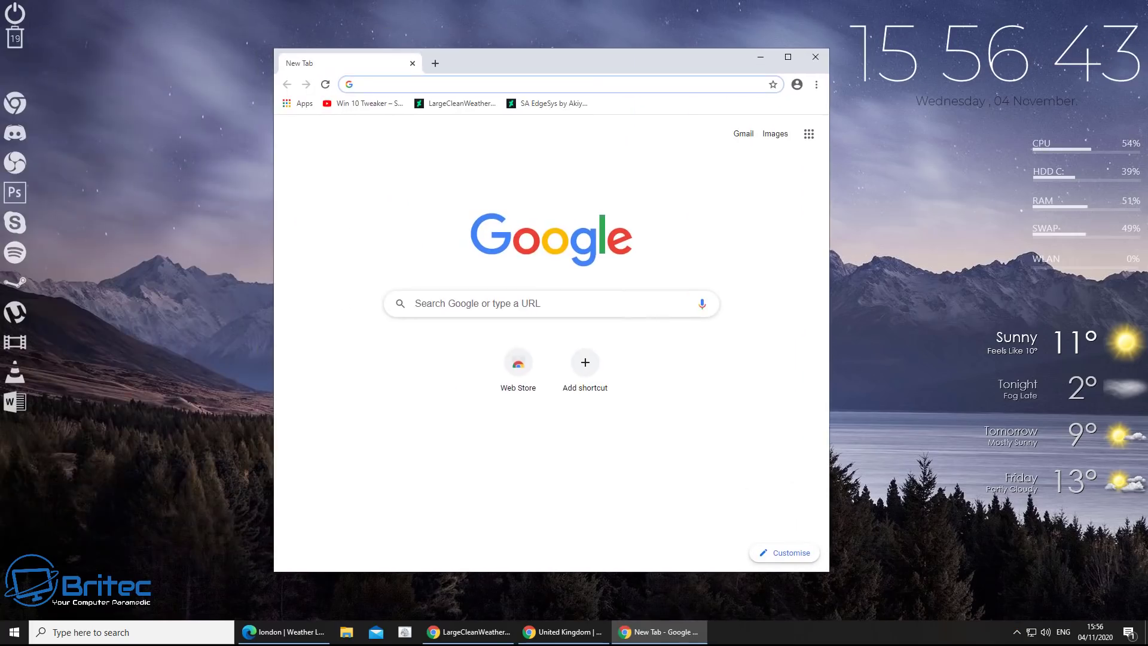
left_click(815, 57)
left_click(71, 103)
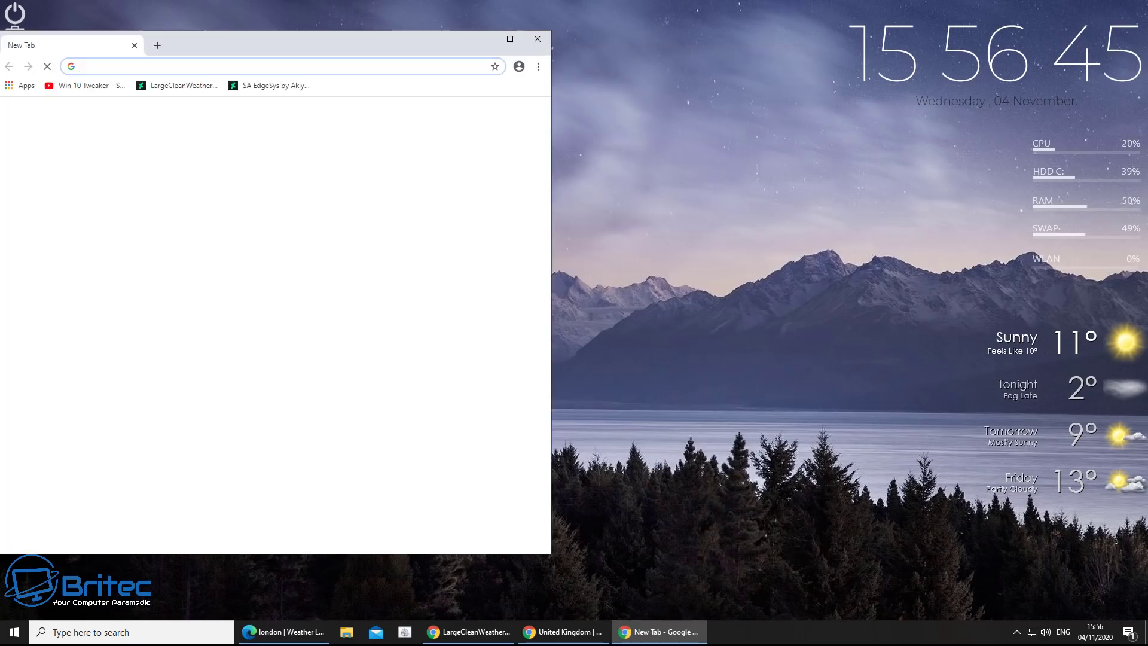
left_click_drag(368, 46, 684, 68)
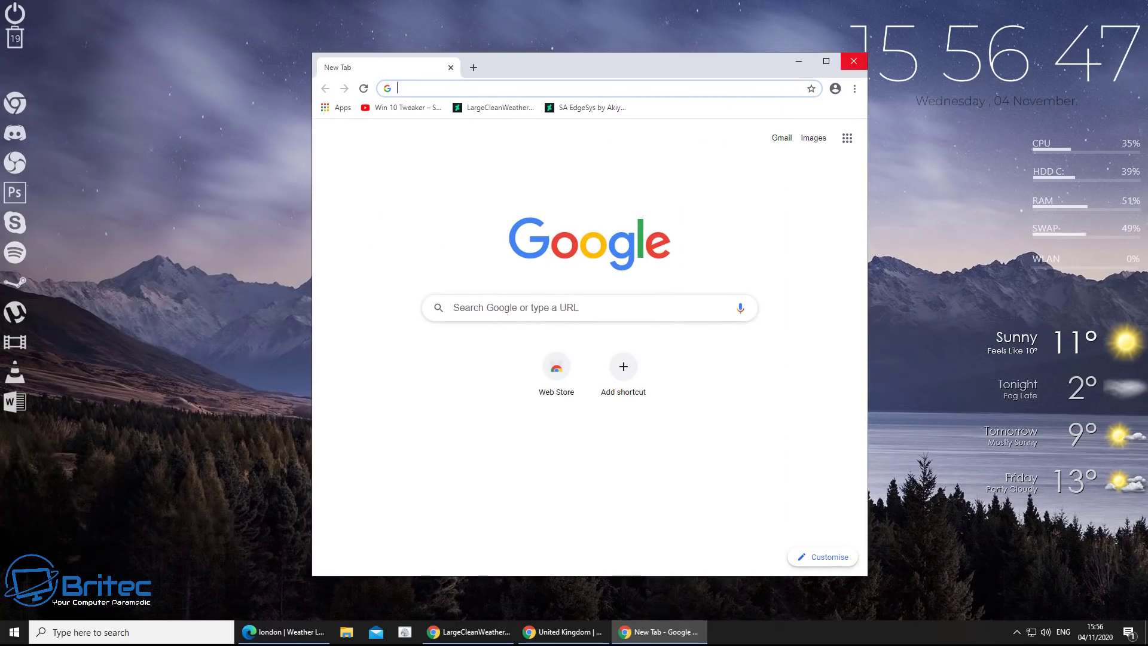
left_click(854, 61)
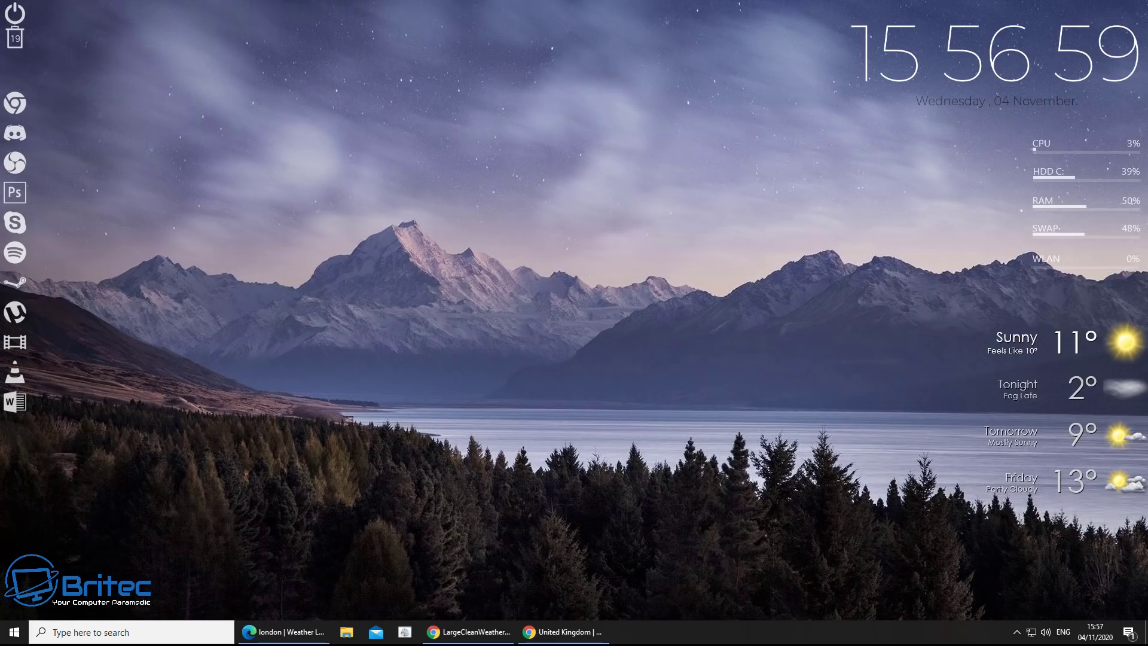
Switch to Chrome, review the LargeCleanWeather skin's preview and description on DeviantArt, and minimize the browser.
left_click(450, 583)
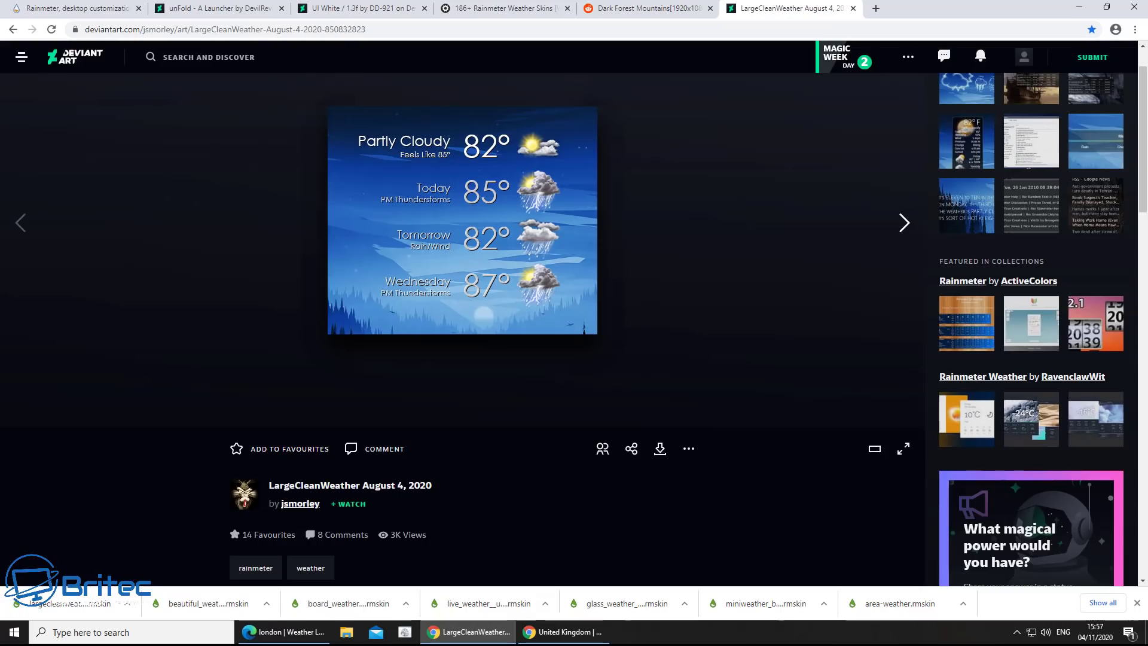
scroll(573, 329, "down", 2)
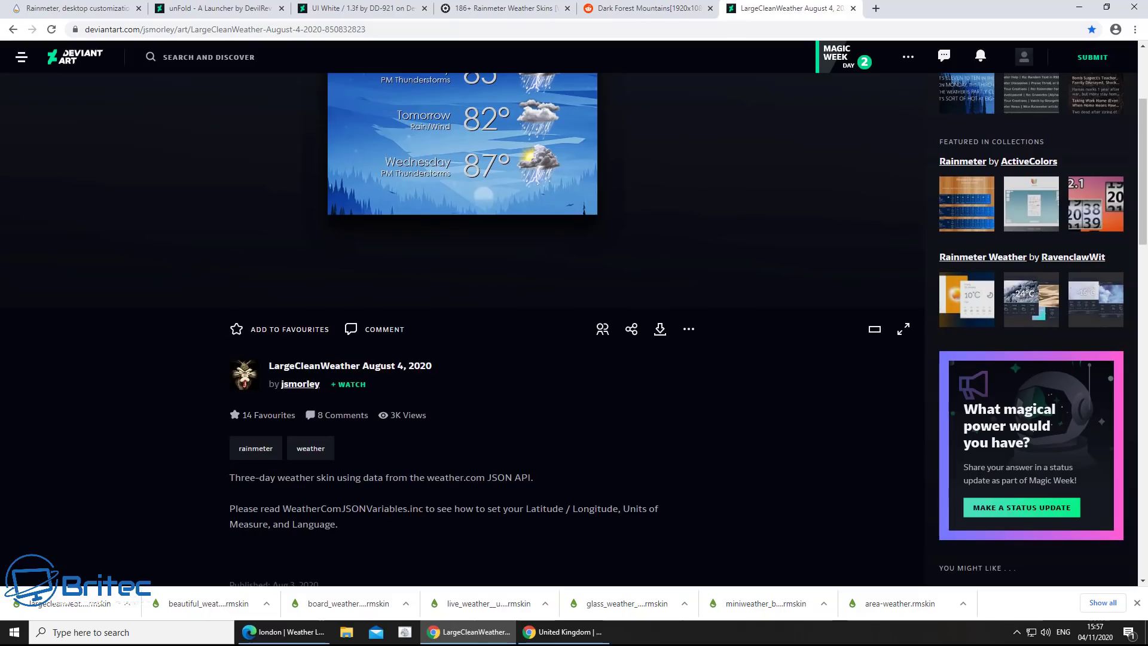
scroll(574, 328, "up", 3)
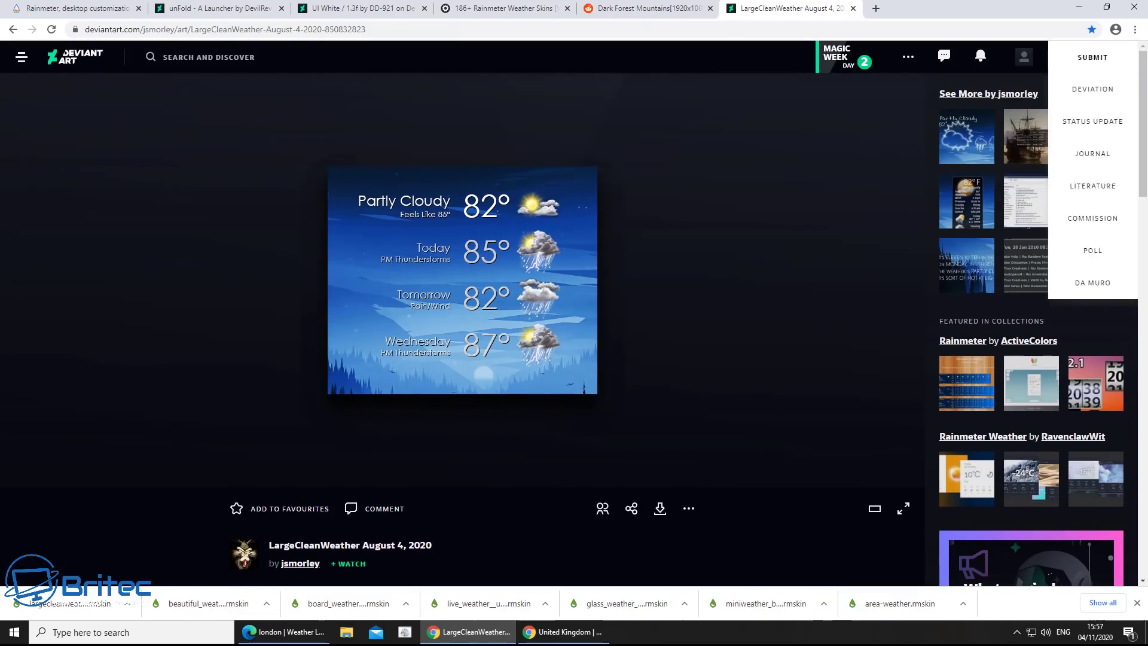
left_click(1079, 8)
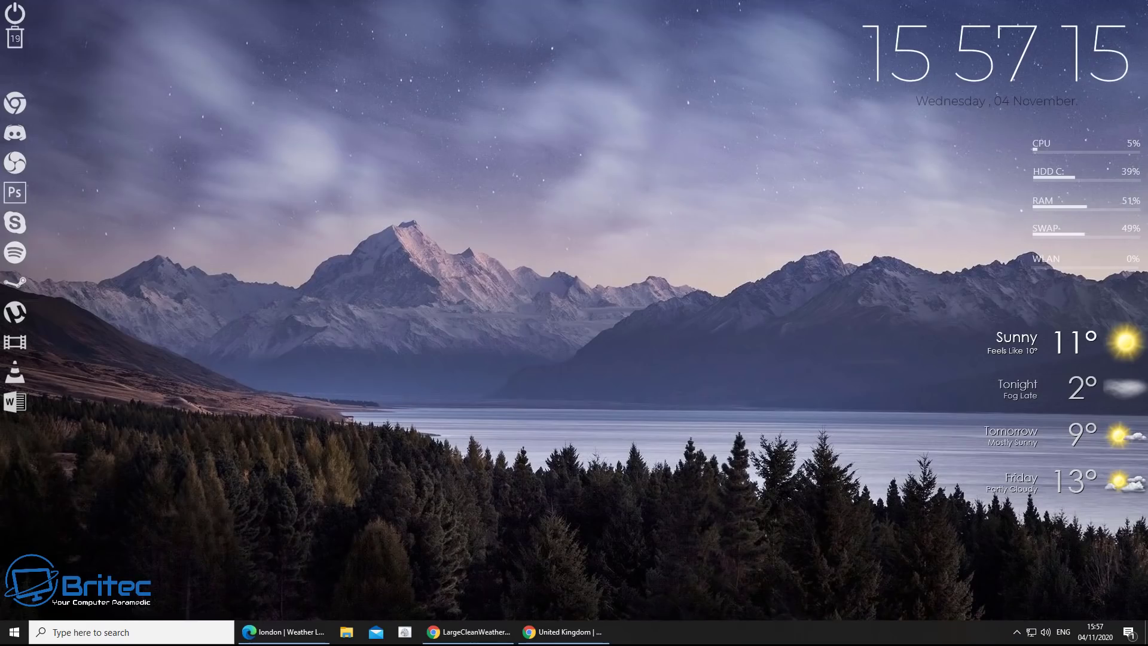
Open the weather skin's WeatherComJSONVariables.inc in Notepad and examine its latitude, longitude, language and units settings.
right_click(1026, 340)
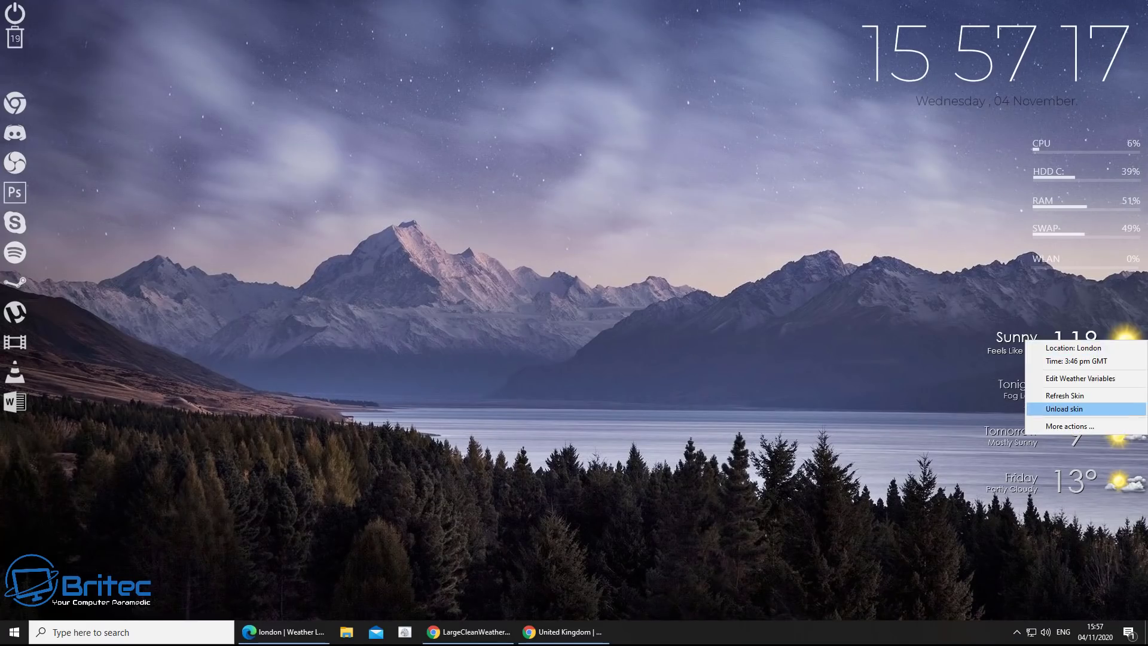
left_click(1079, 378)
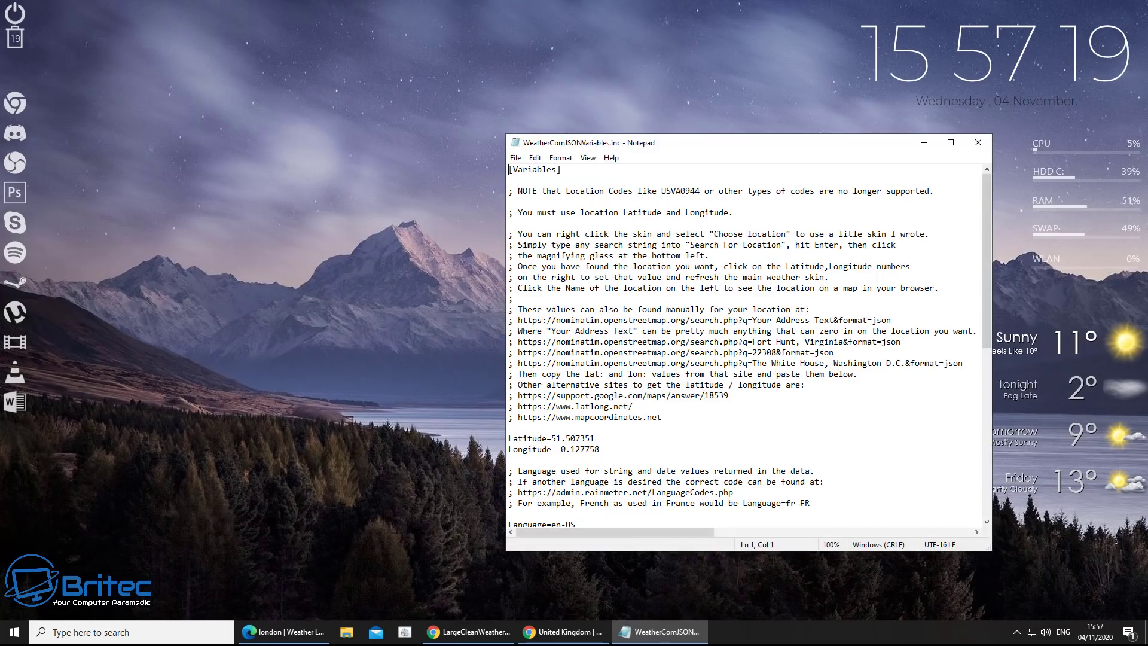
left_click_drag(756, 145, 546, 128)
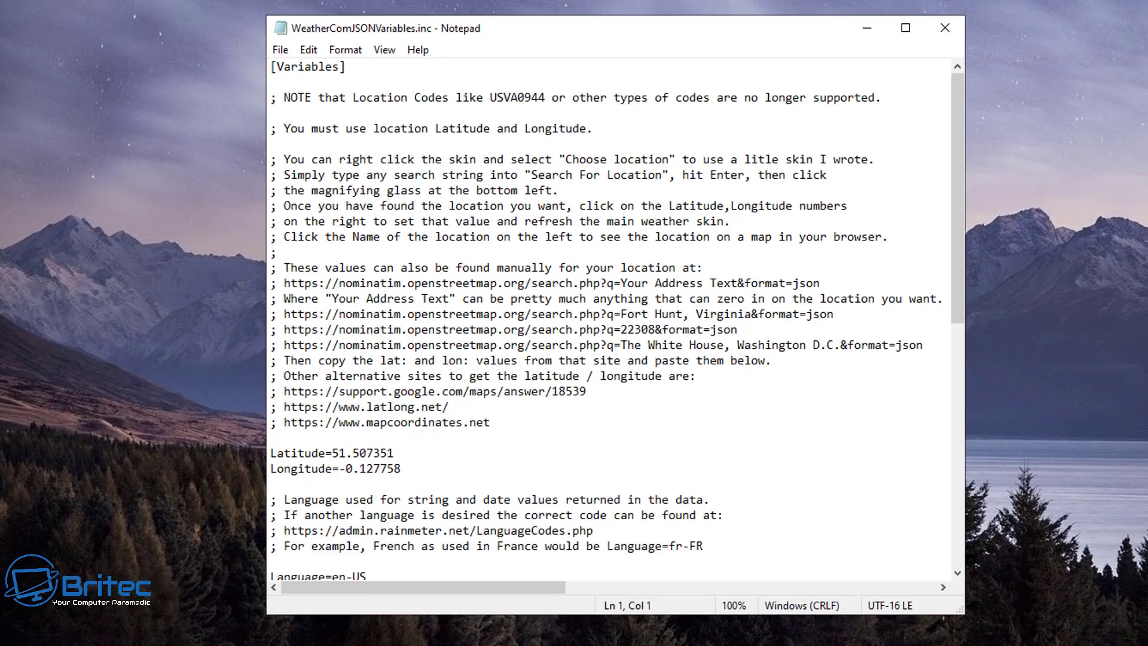
scroll(610, 321, "down", 3)
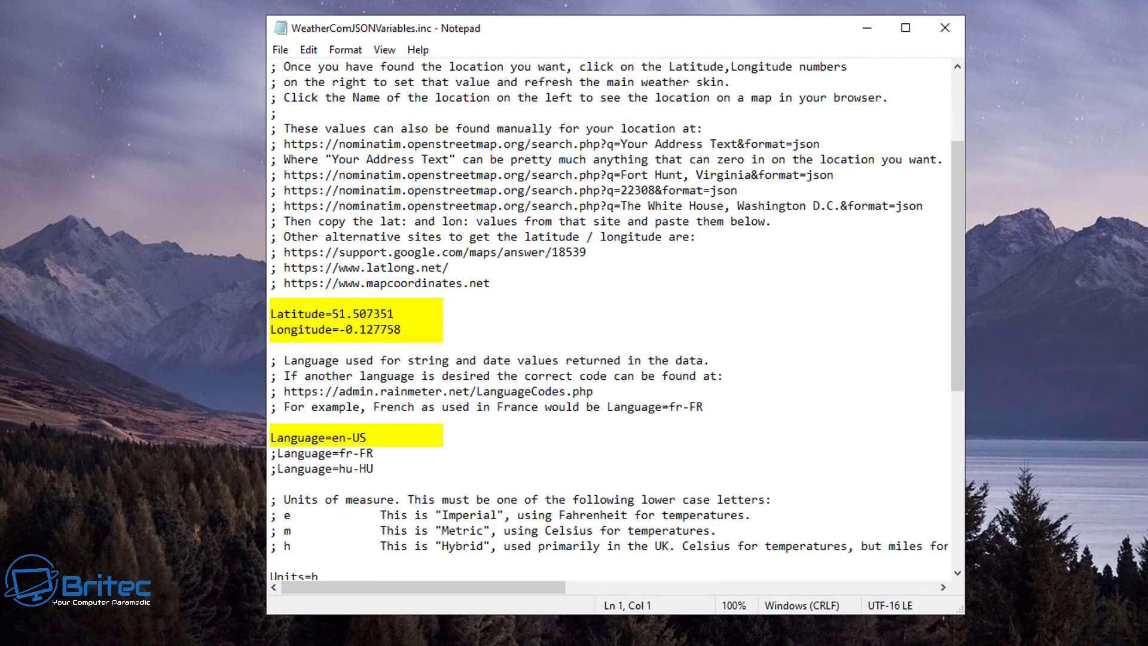
left_click_drag(367, 437, 271, 437)
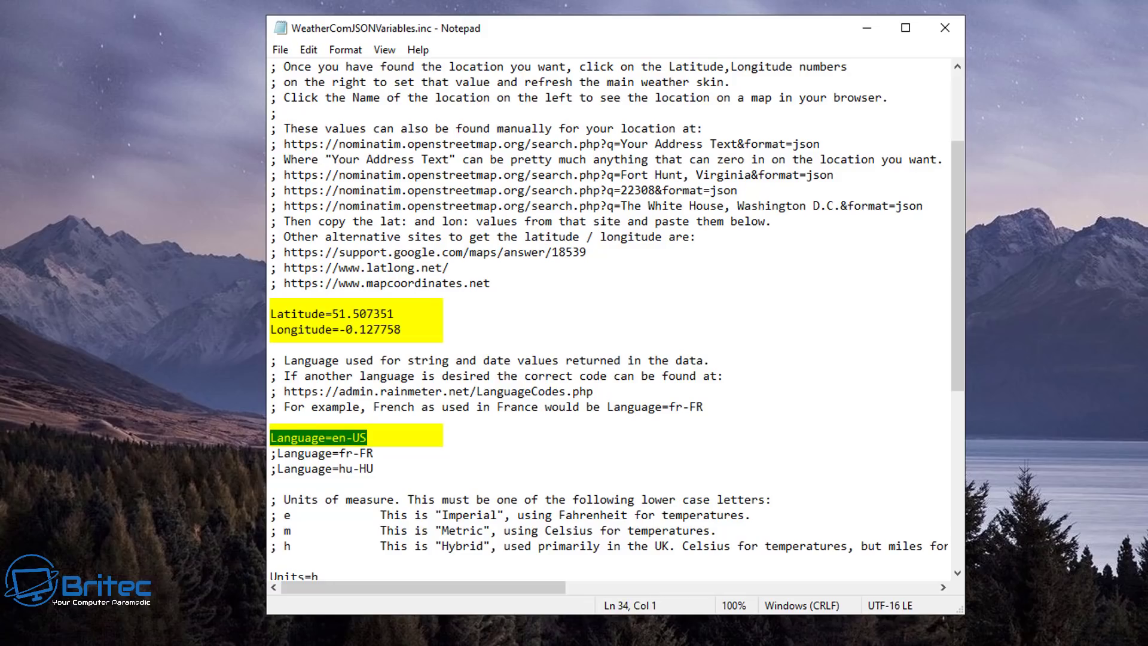
scroll(610, 321, "down", 2)
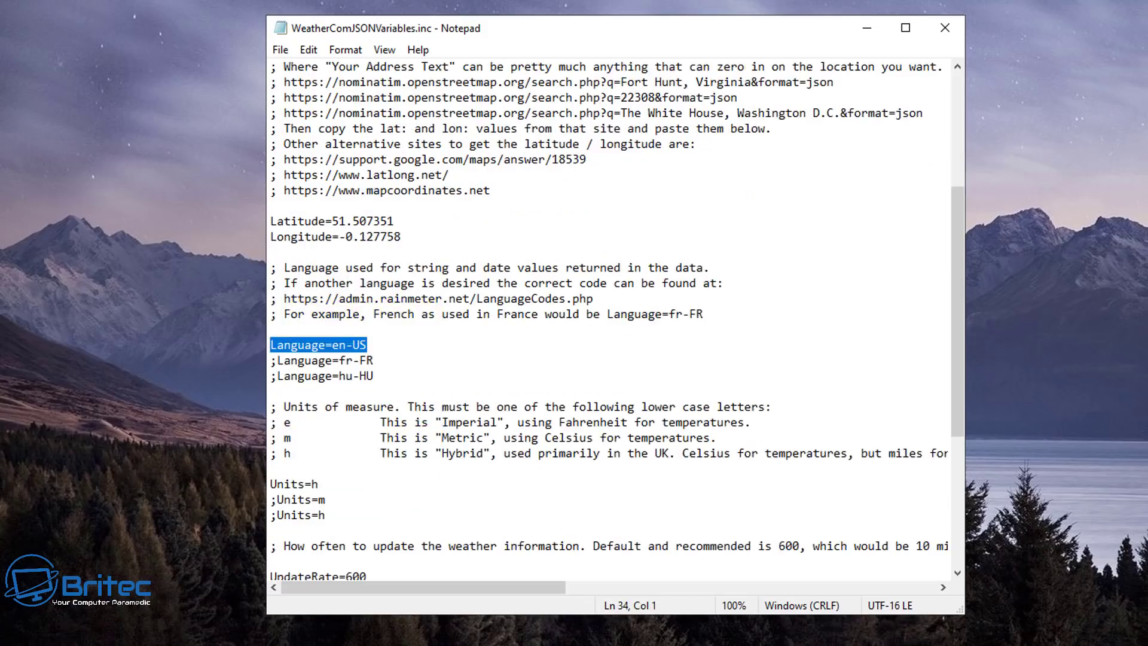
left_click_drag(319, 484, 270, 484)
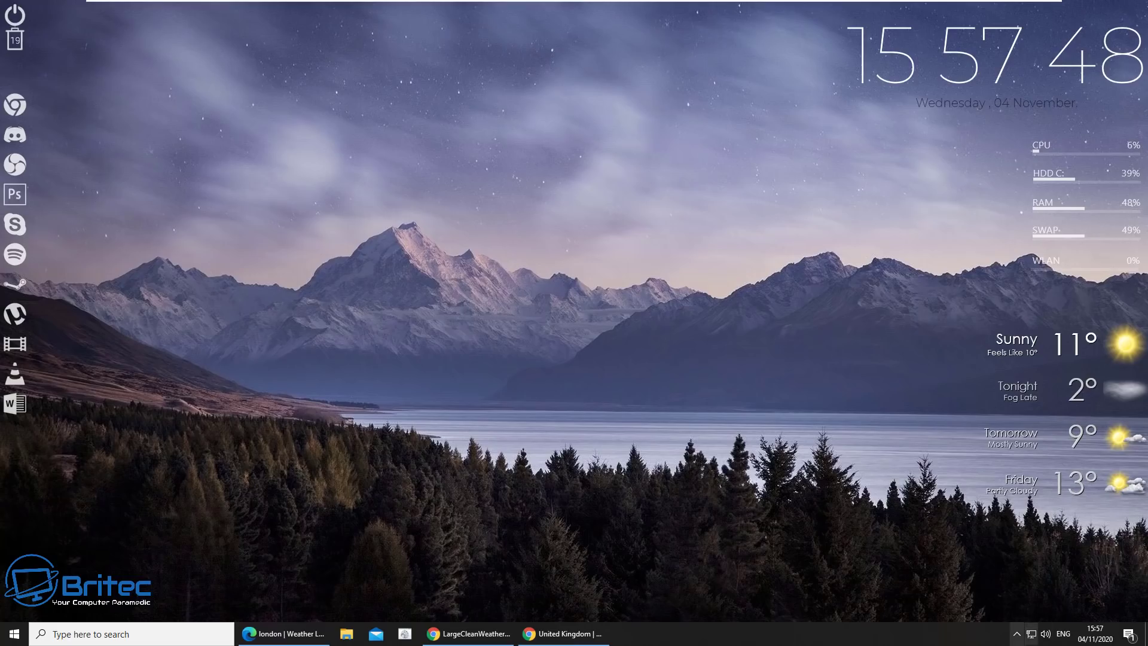
Set the transparency of LargeCleanWeather's Weather White.ini to 20% in Manage Rainmeter and close the manager.
left_click(1016, 633)
left_click(993, 610)
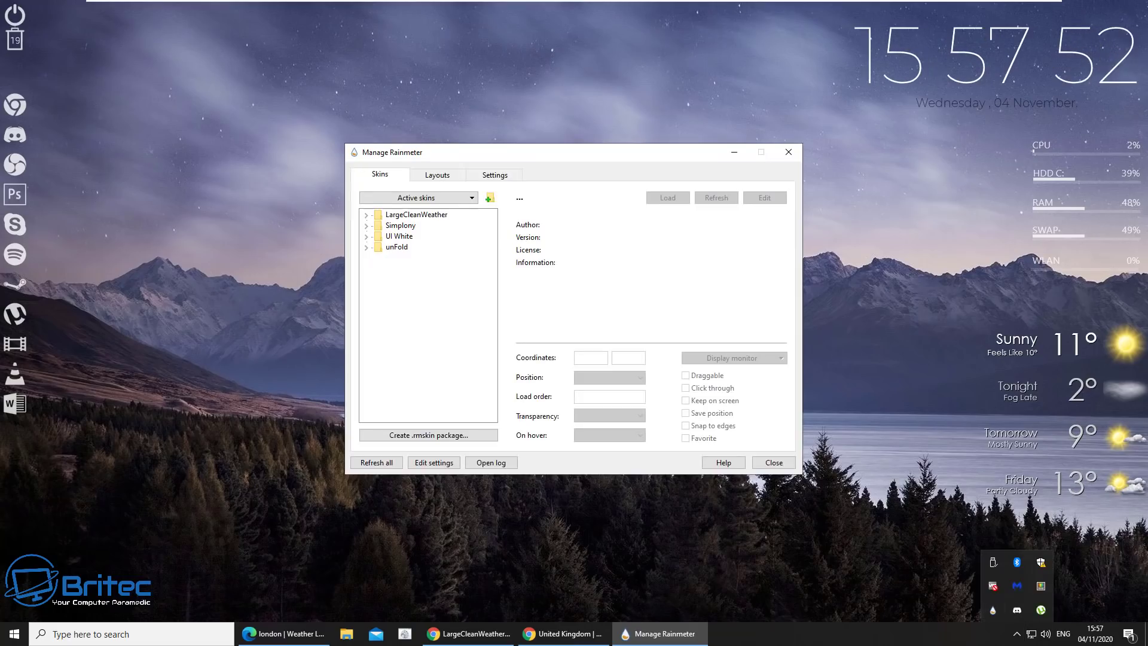
left_click(400, 225)
left_click(416, 214)
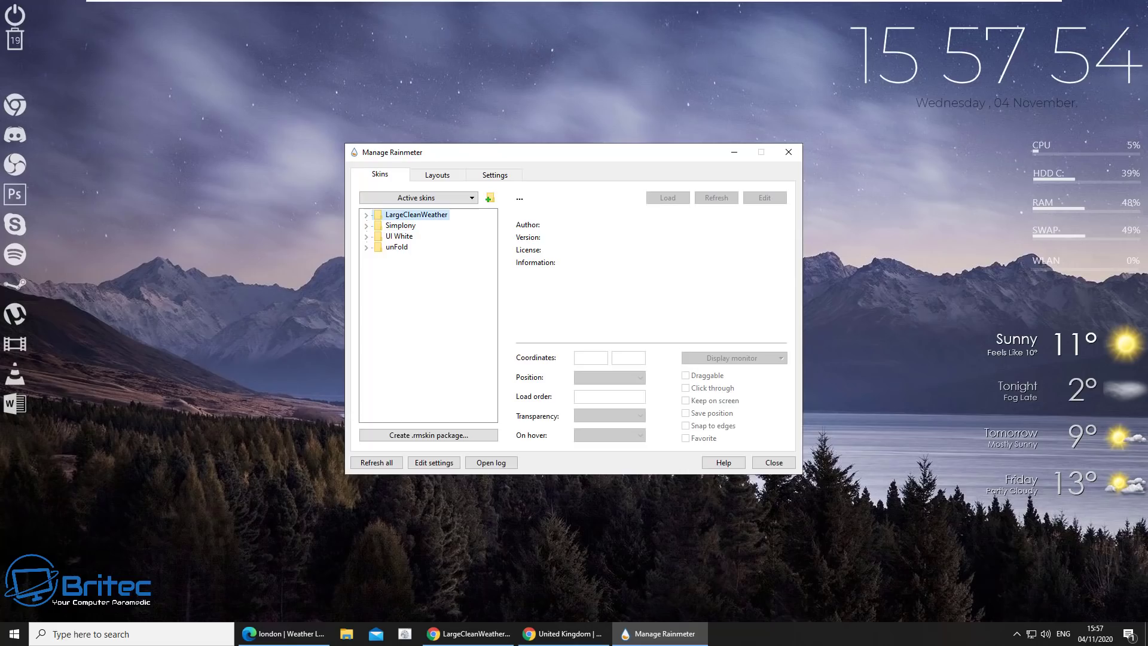
left_click(366, 214)
left_click(424, 226)
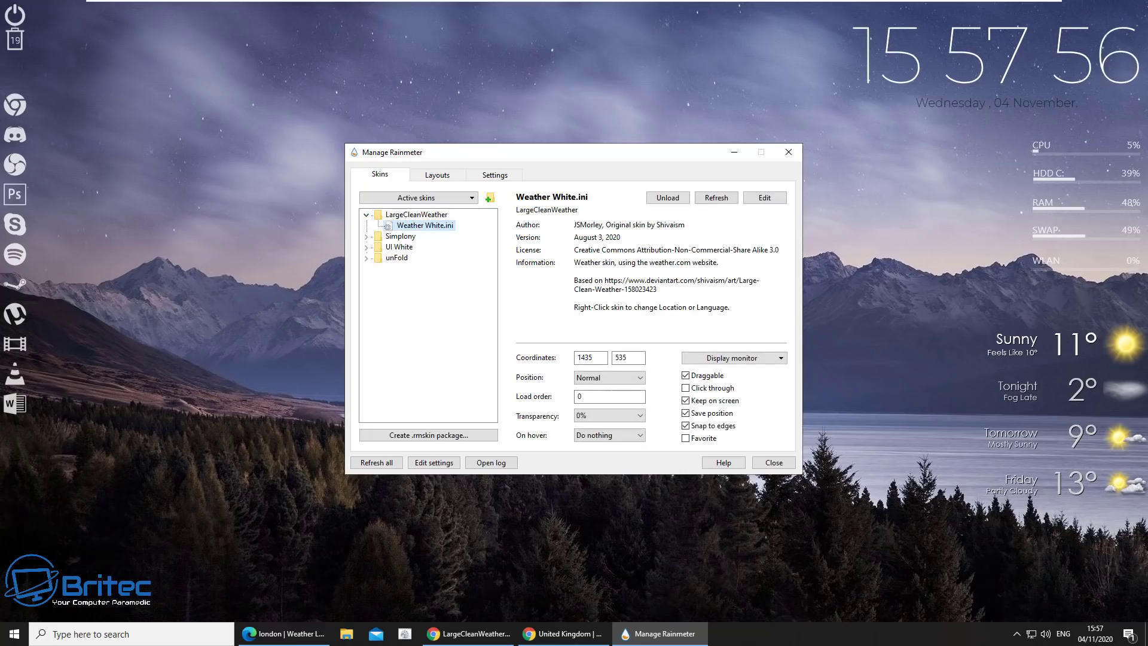
left_click(610, 416)
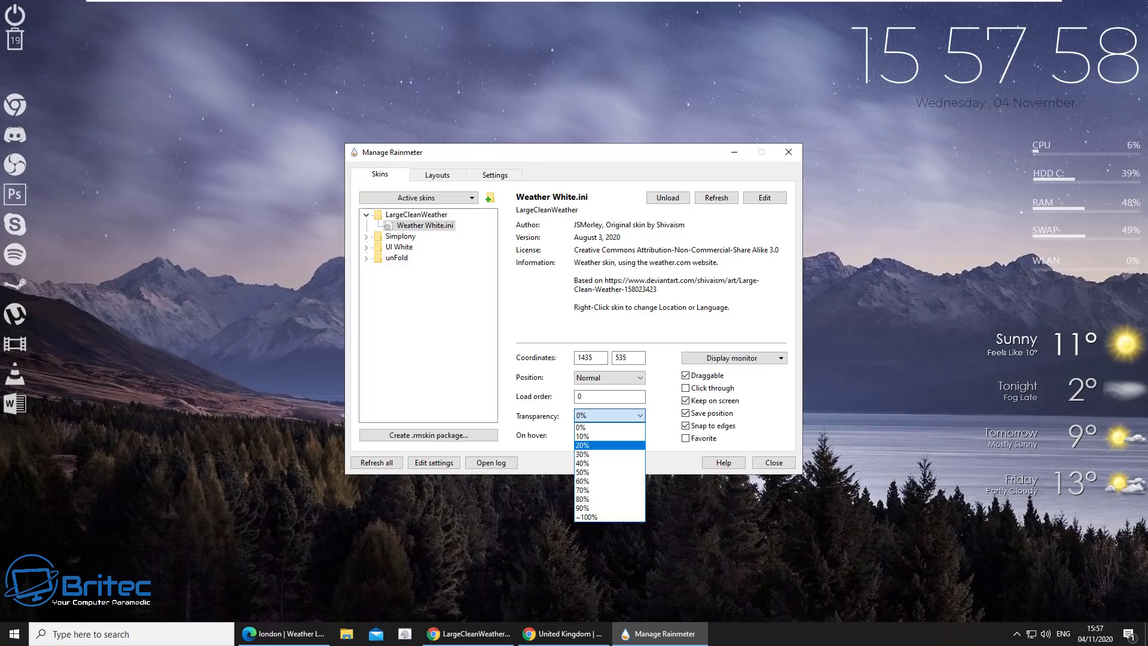
left_click(608, 445)
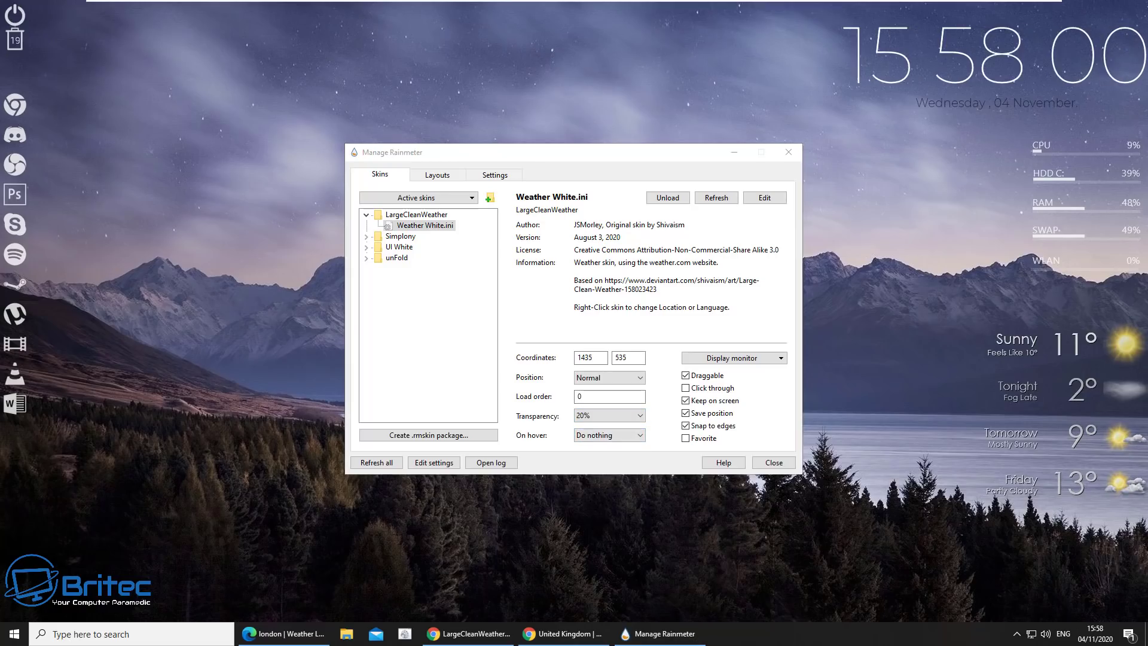
left_click(788, 152)
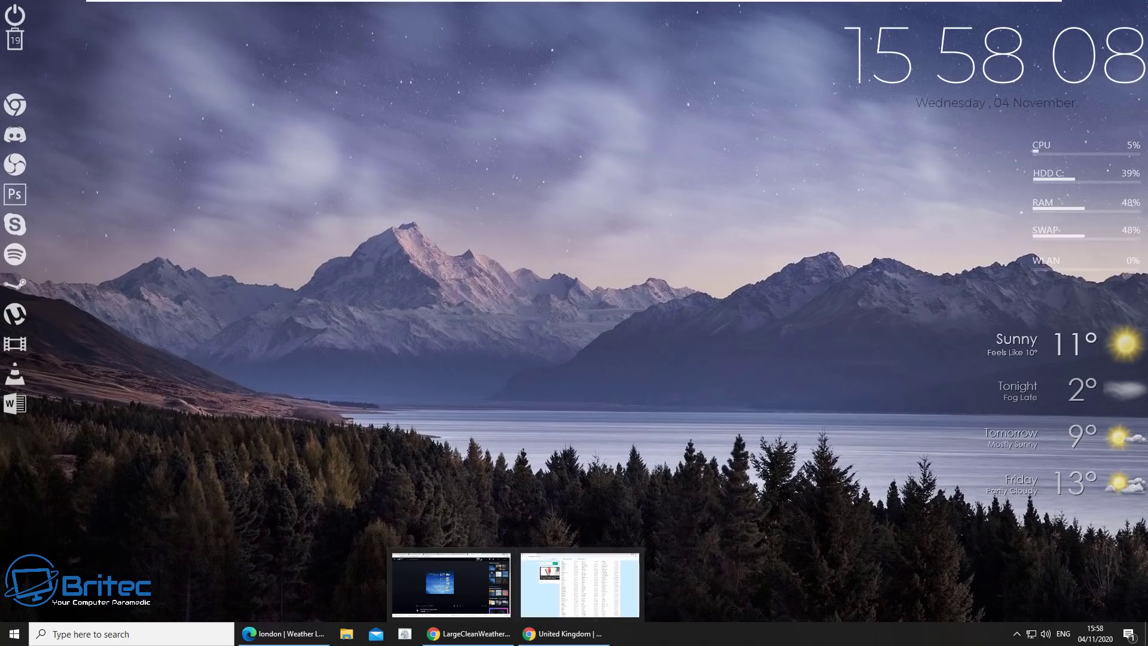
Reopen Manage Rainmeter, view the settings of Clock.ini in Simplony's Clock folder, and close the manager.
left_click(1016, 634)
double_click(993, 610)
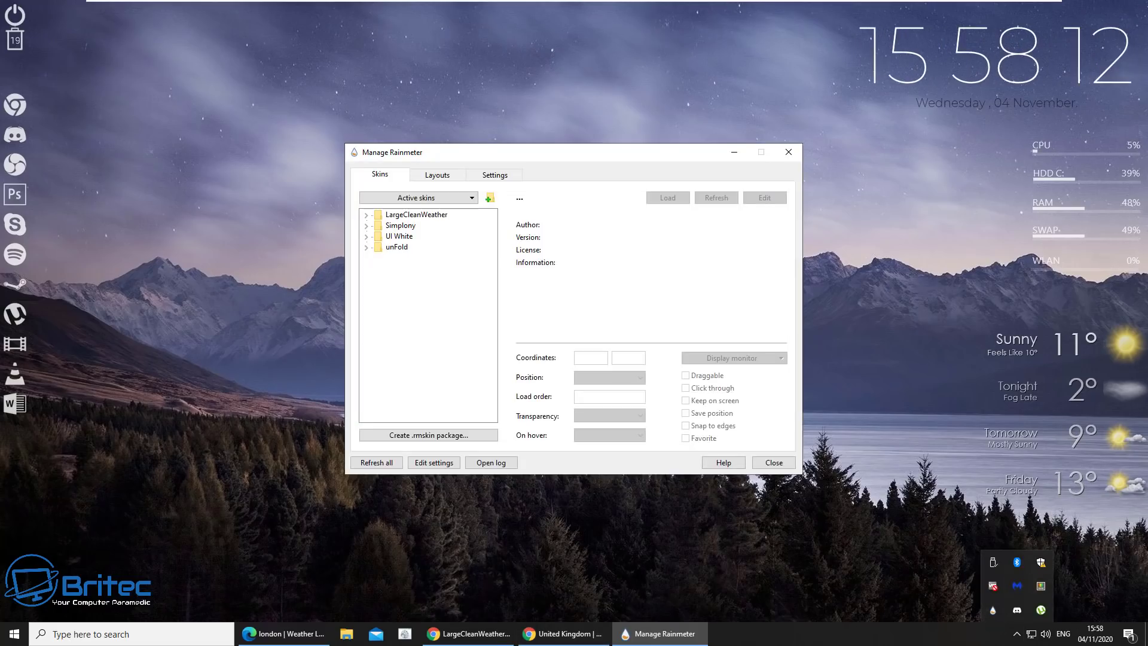
left_click(366, 225)
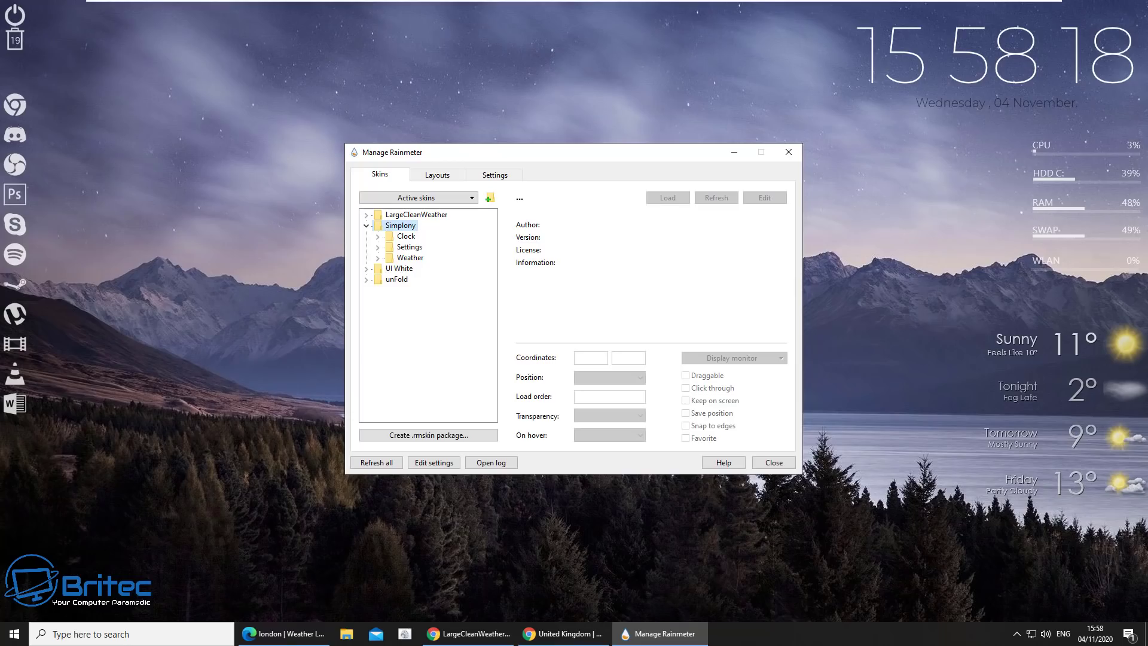
left_click(406, 236)
double_click(406, 236)
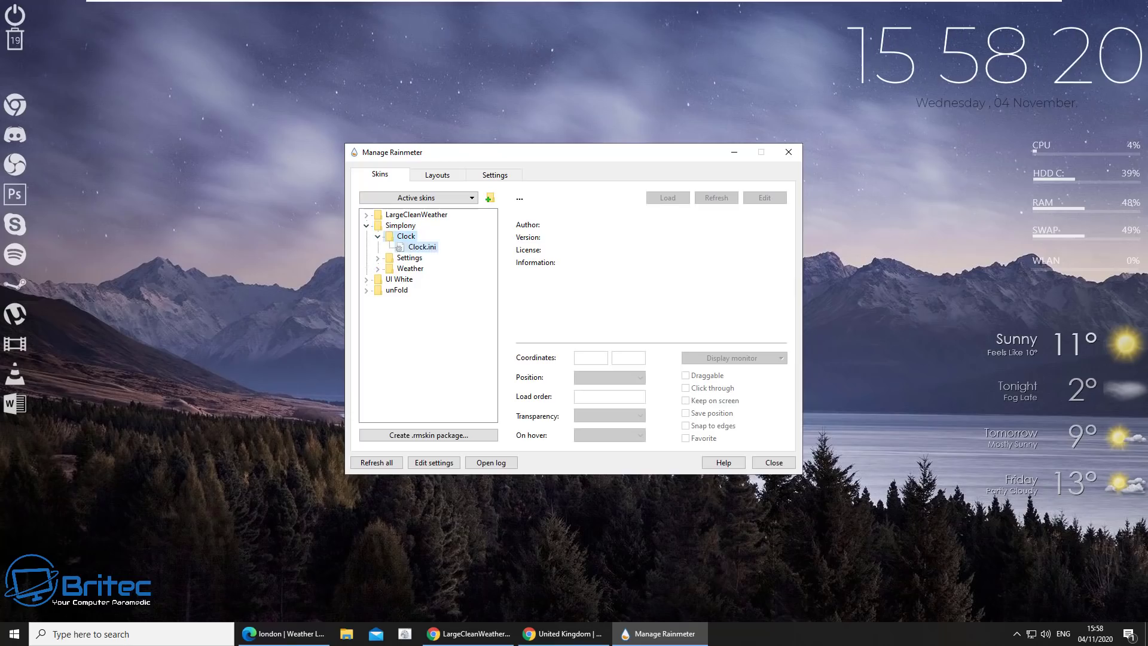
left_click(422, 247)
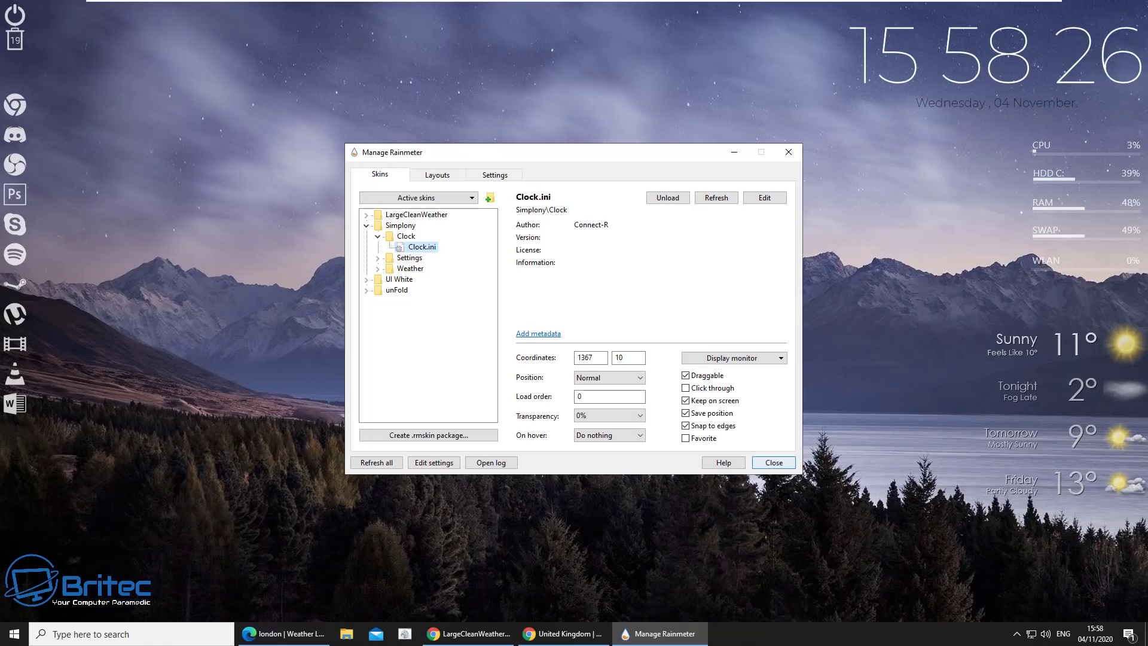
left_click(773, 462)
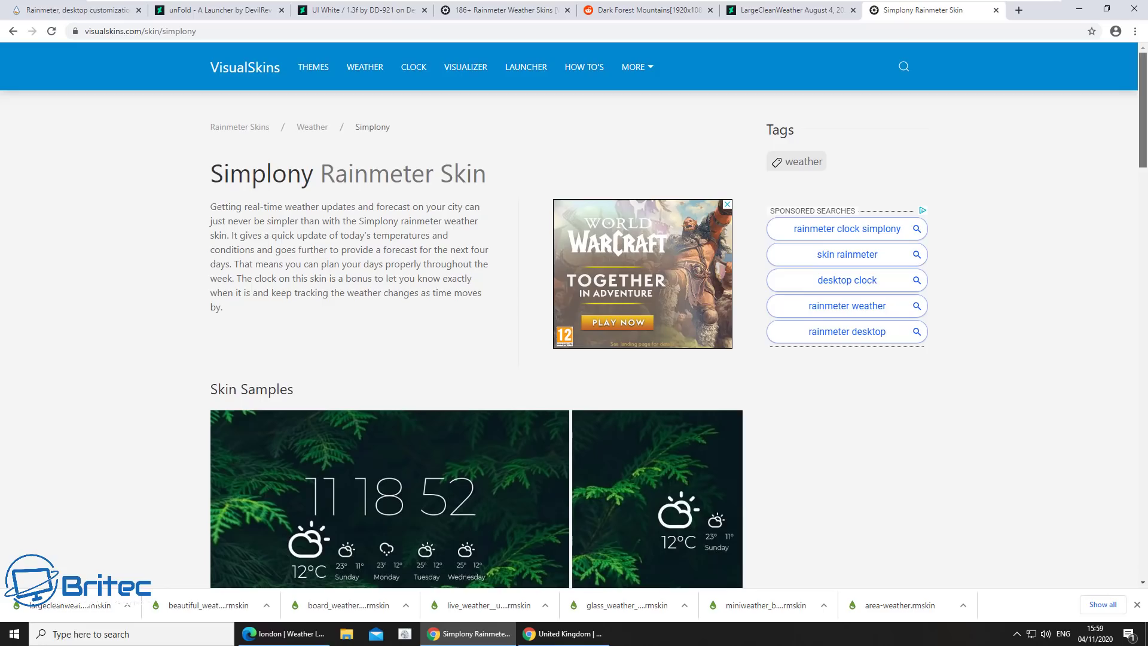
Review the skin samples, download details and date added on the VisualSkins Simplony page, and return to the desktop.
scroll(573, 314, "down", 4)
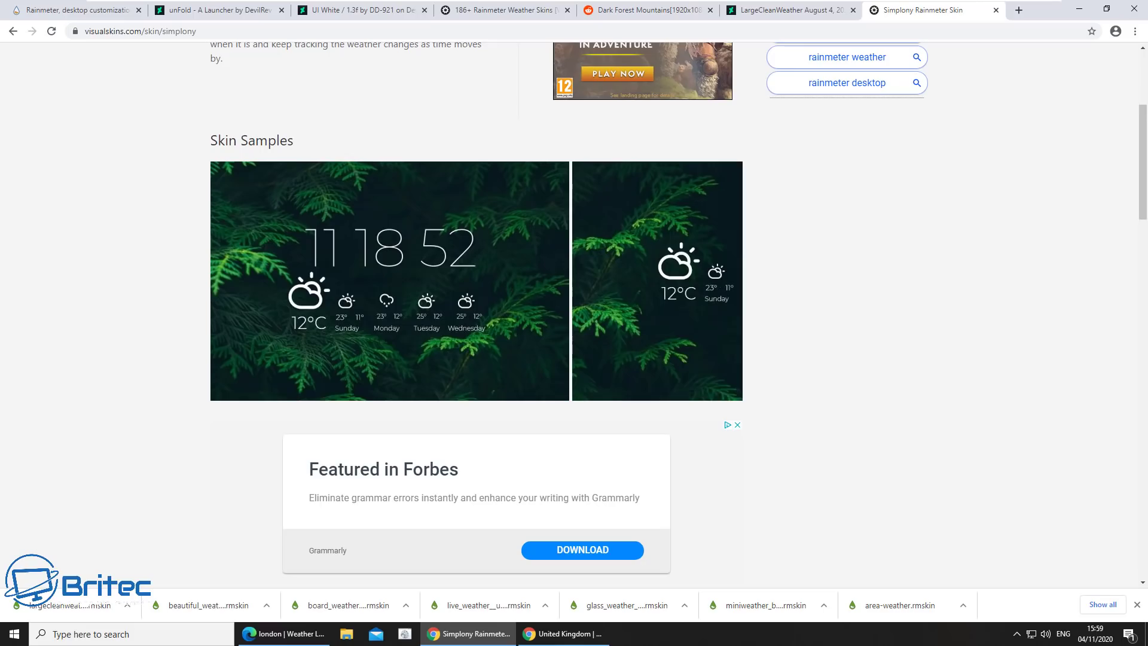
scroll(574, 314, "down", 6)
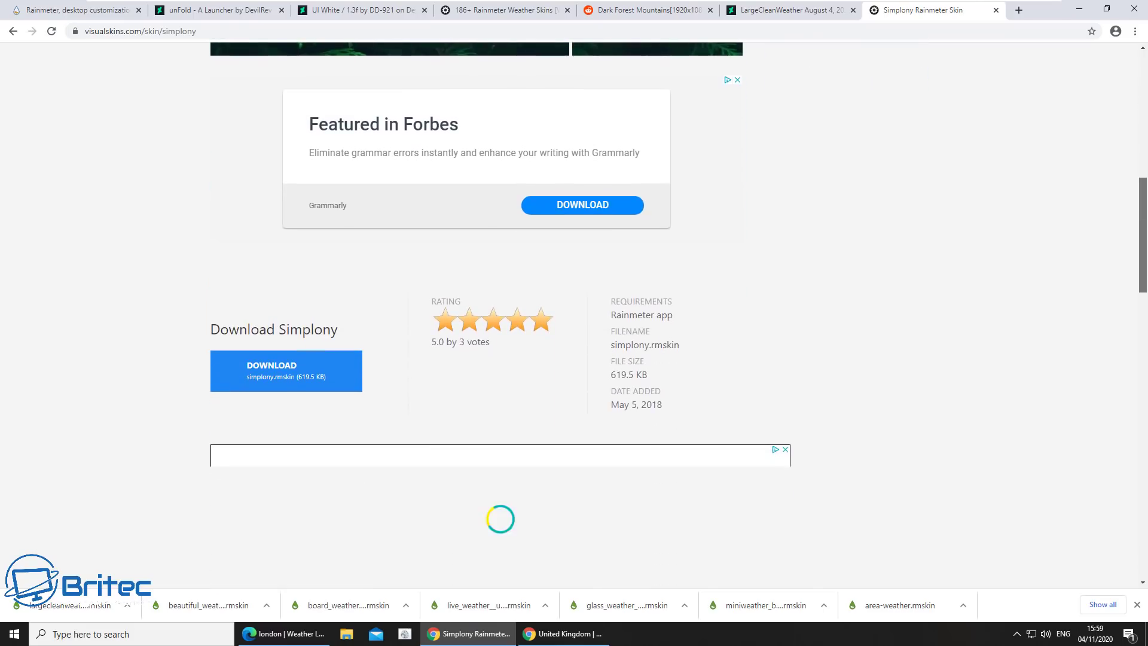
left_click_drag(611, 404, 661, 404)
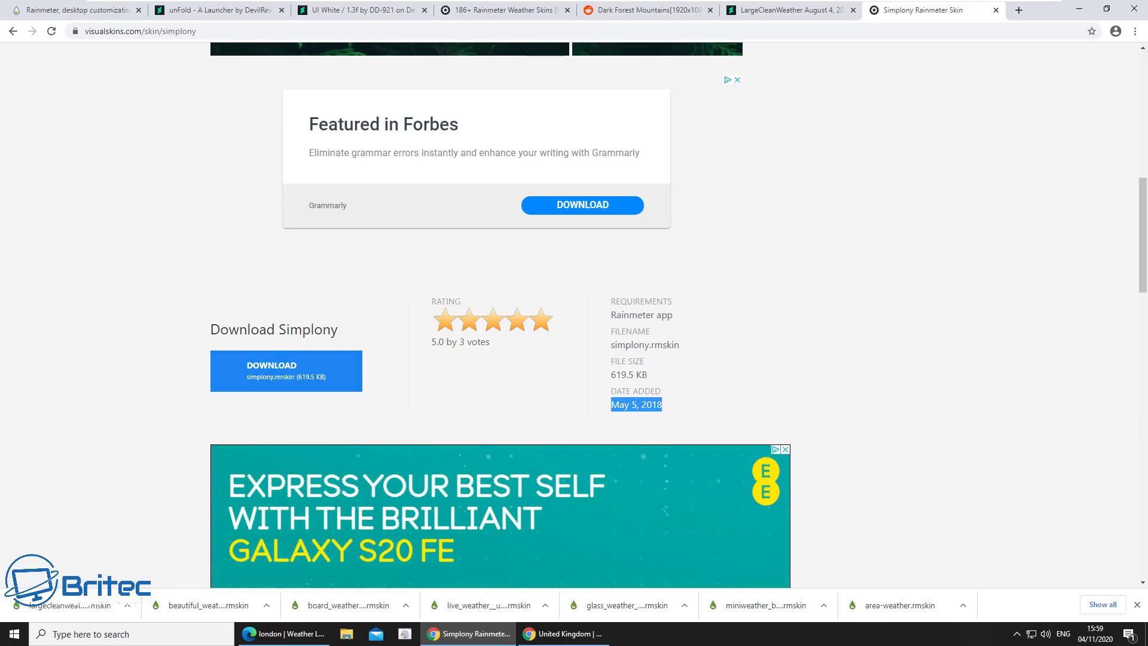
key("super+d")
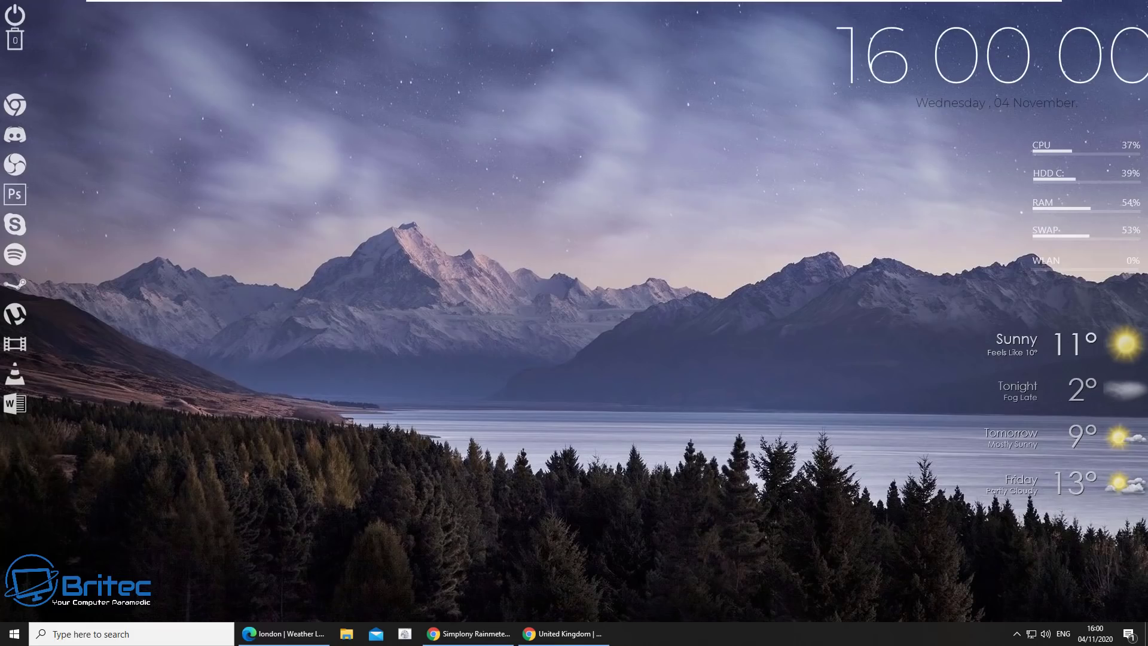